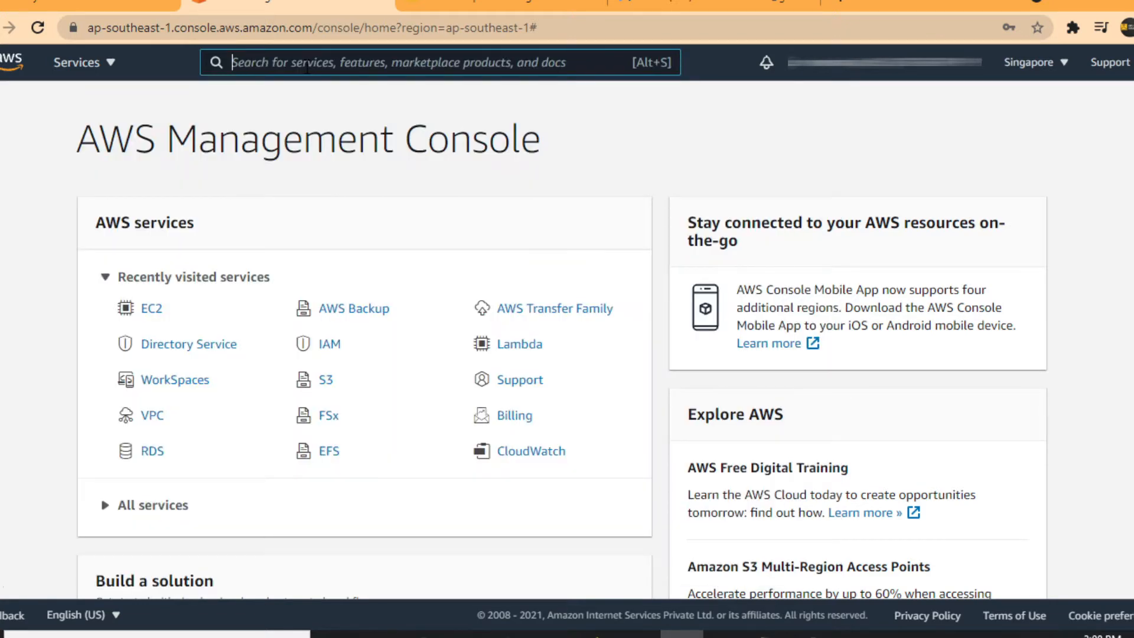
Step: Search the console for 'work' and open WorkSpaces in a new browser tab
text(work)
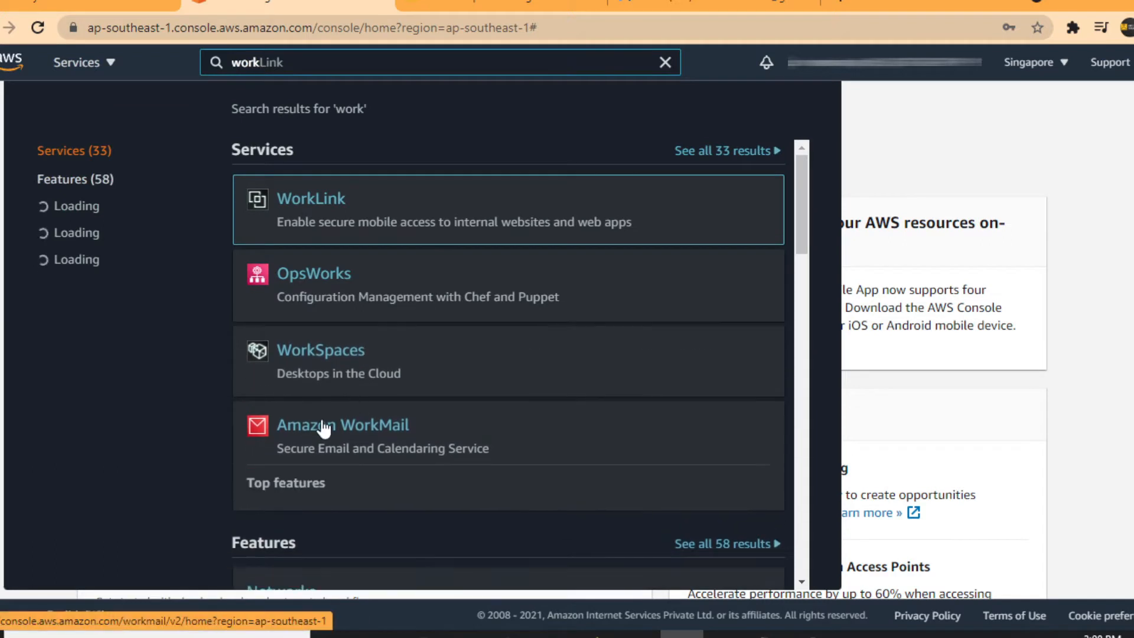
right_click(322, 357)
click(374, 356)
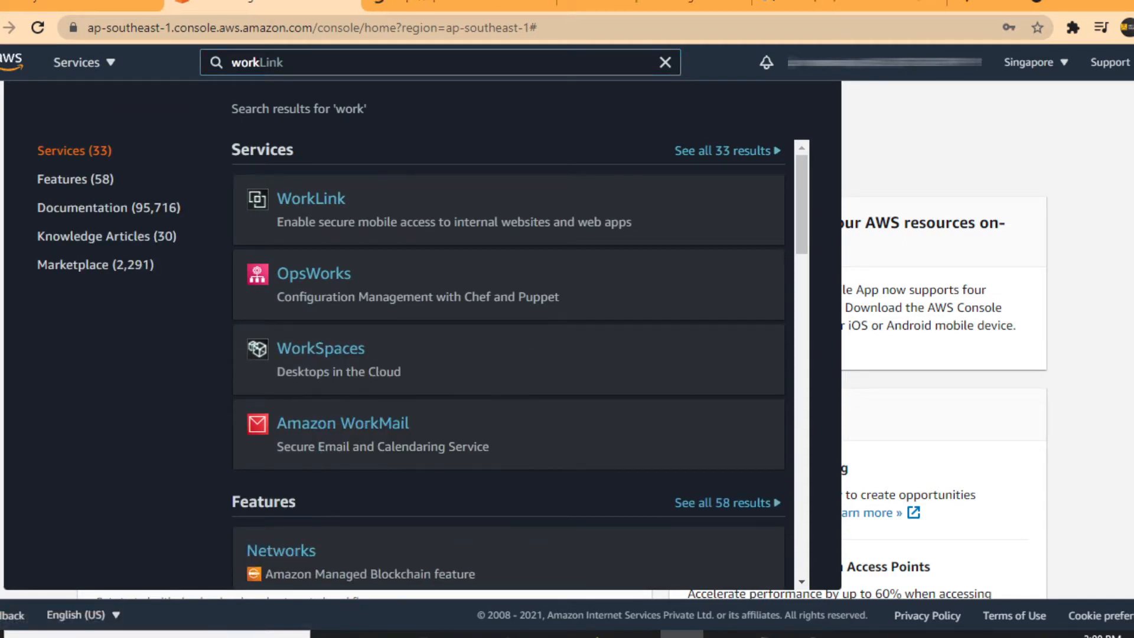
key(ctrl+Tab)
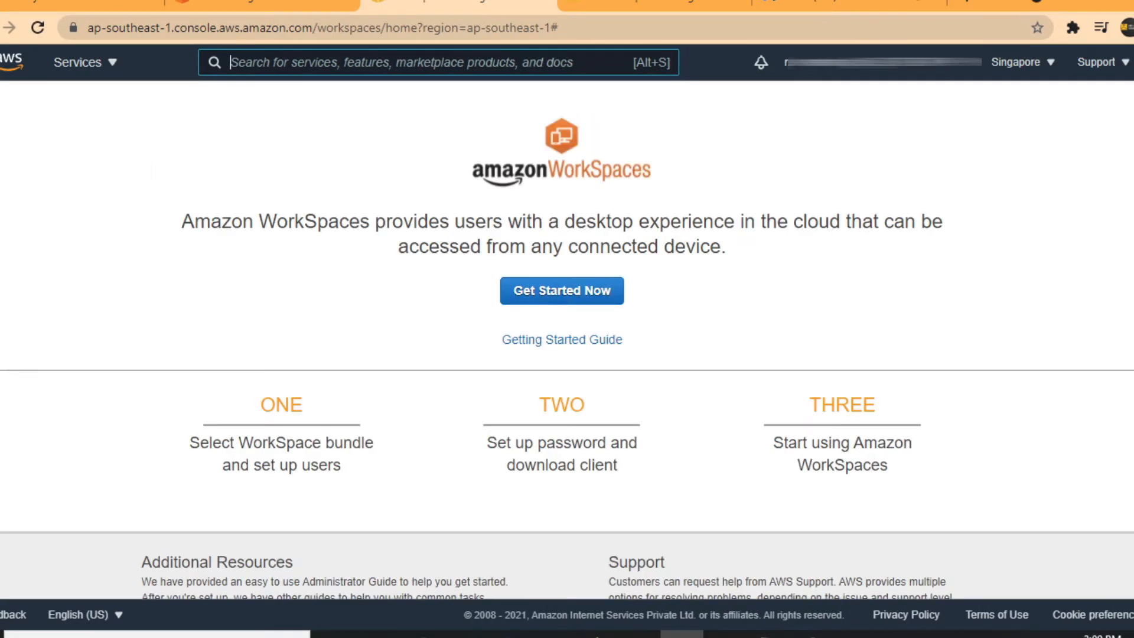
Step: Get started with WorkSpaces and launch Quick Setup to reach the bundle list
click(566, 301)
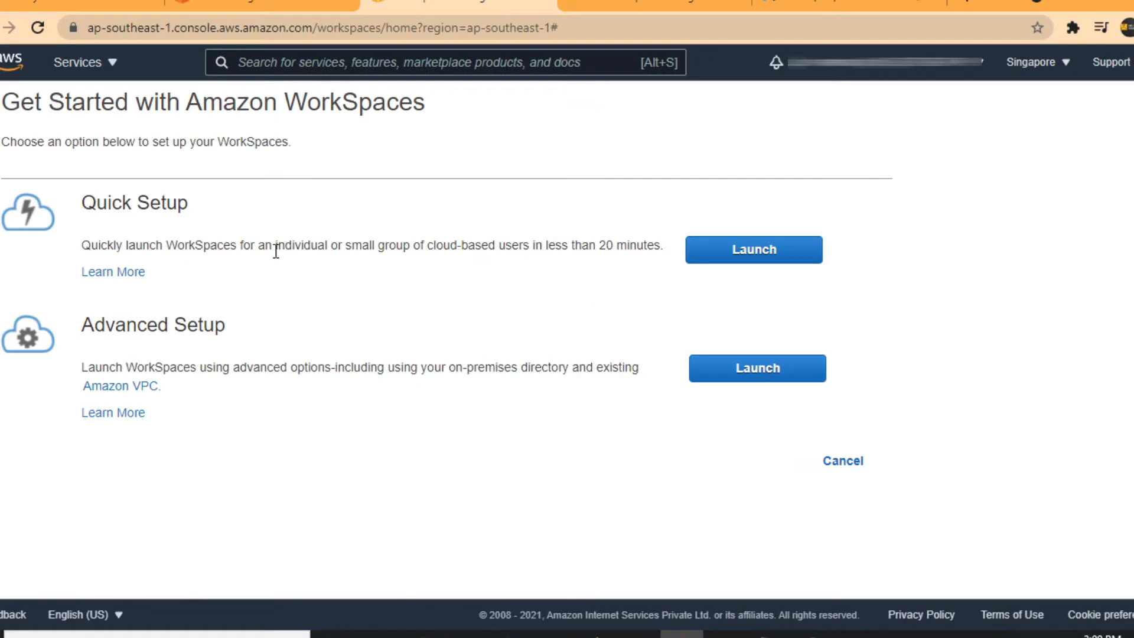
triple_click(37, 142)
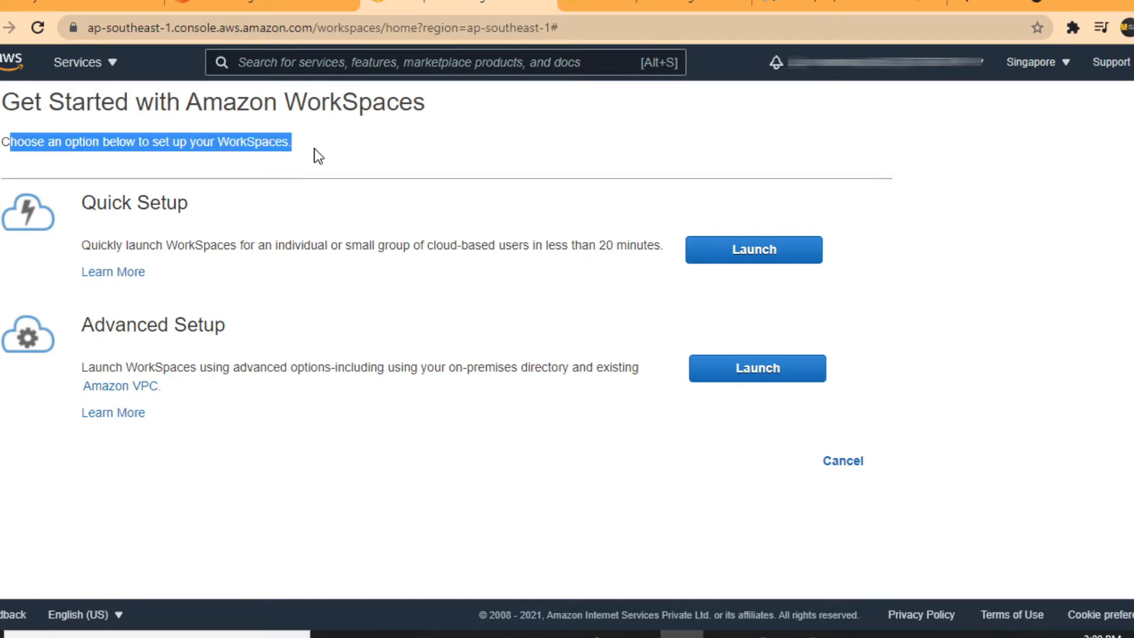
click(314, 148)
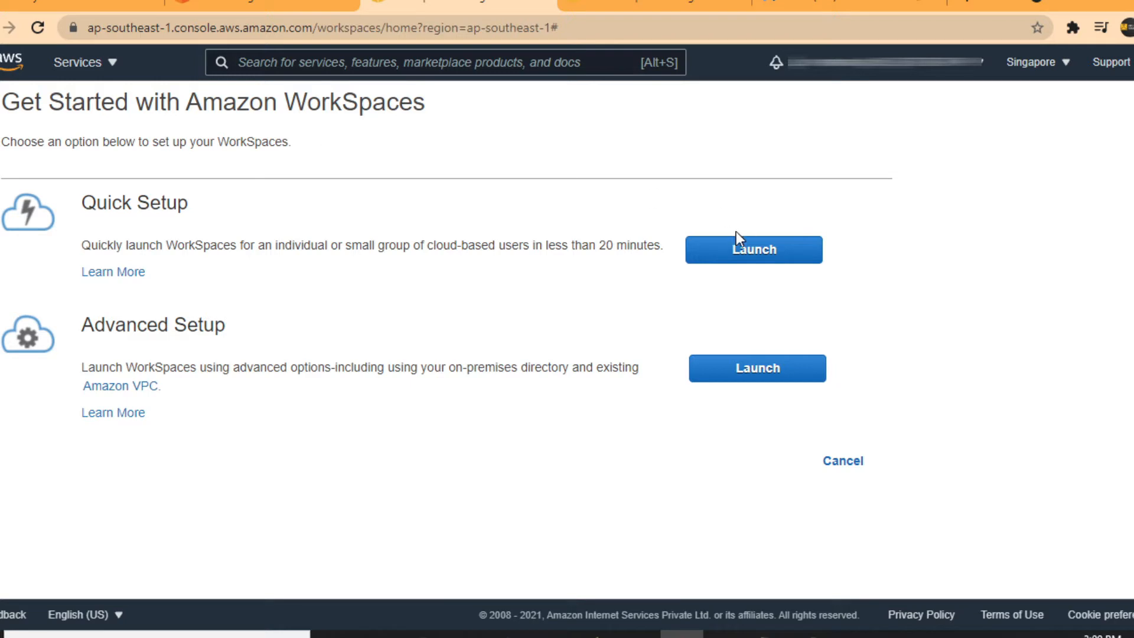
click(731, 254)
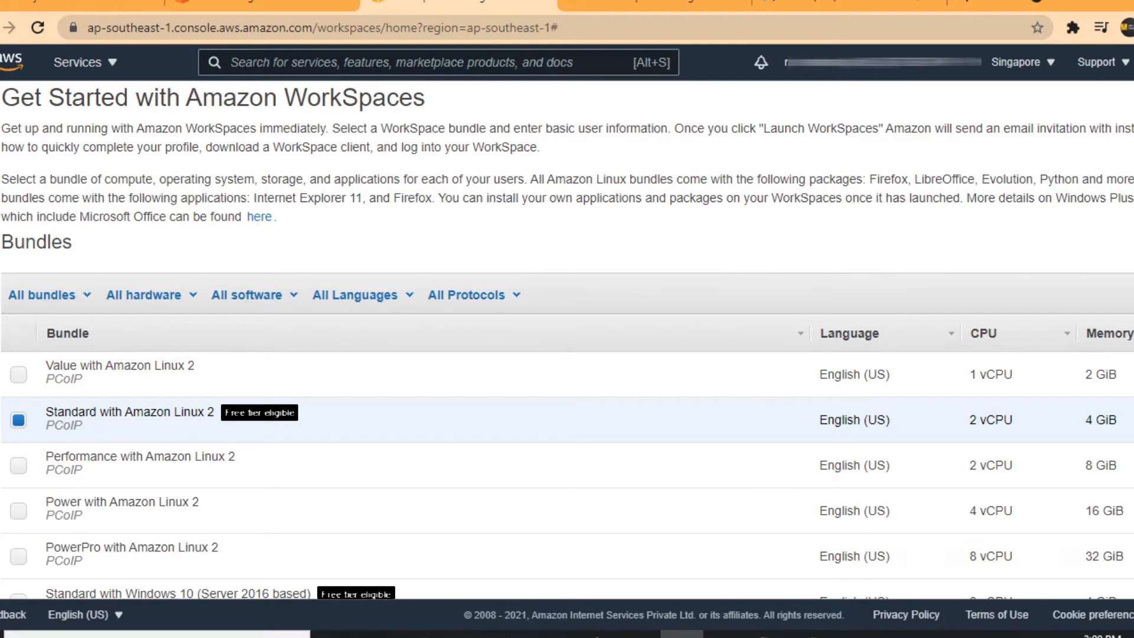
Step: Select the Standard with Windows 10 (Server 2016 based) bundle
scroll(731, 257, down, 3)
scroll(566, 340, down, 2)
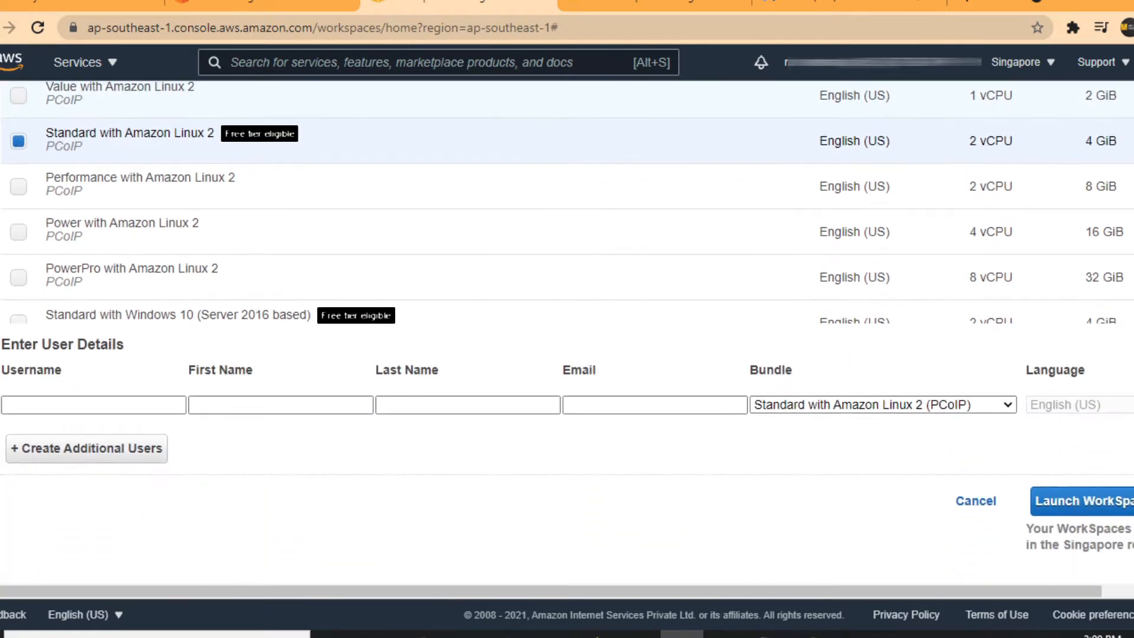
scroll(567, 340, up, 5)
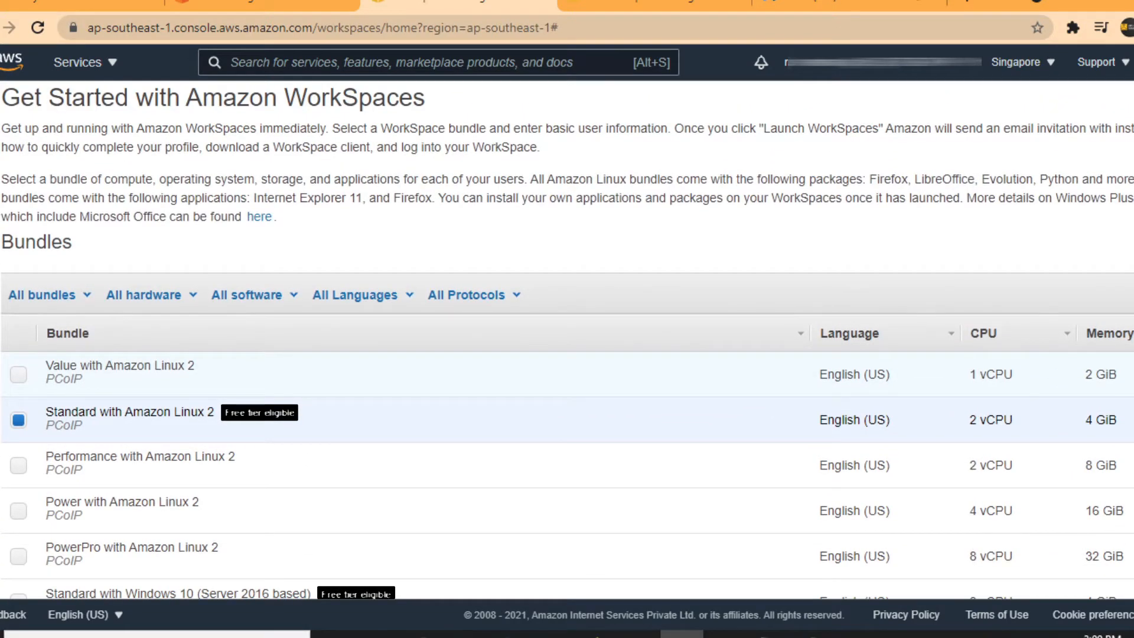
scroll(597, 434, down, 3)
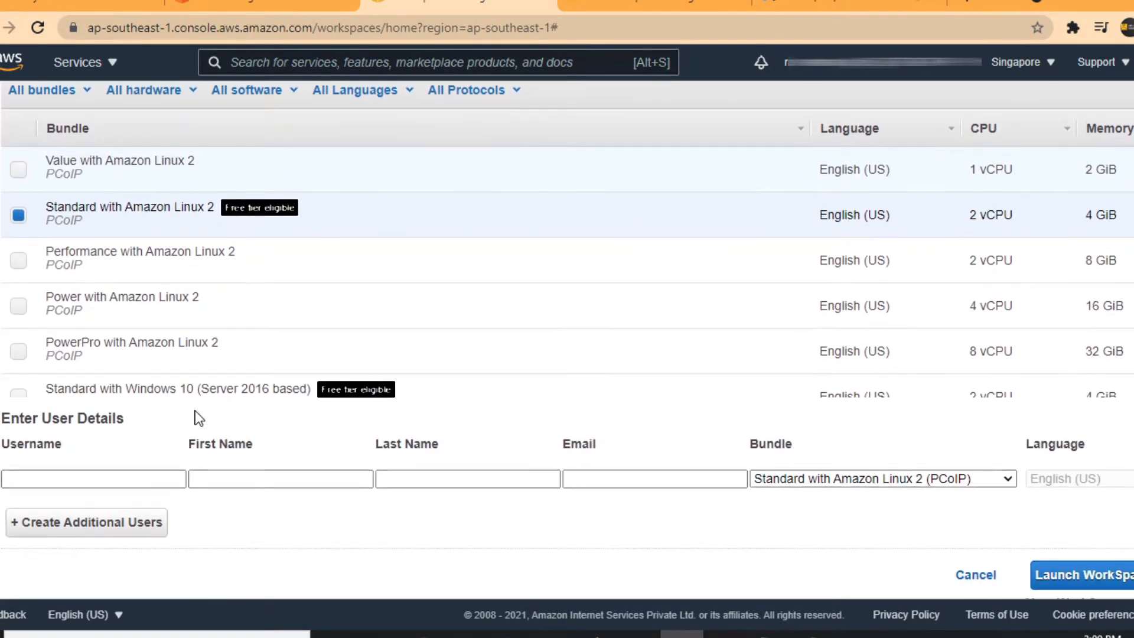
click(22, 394)
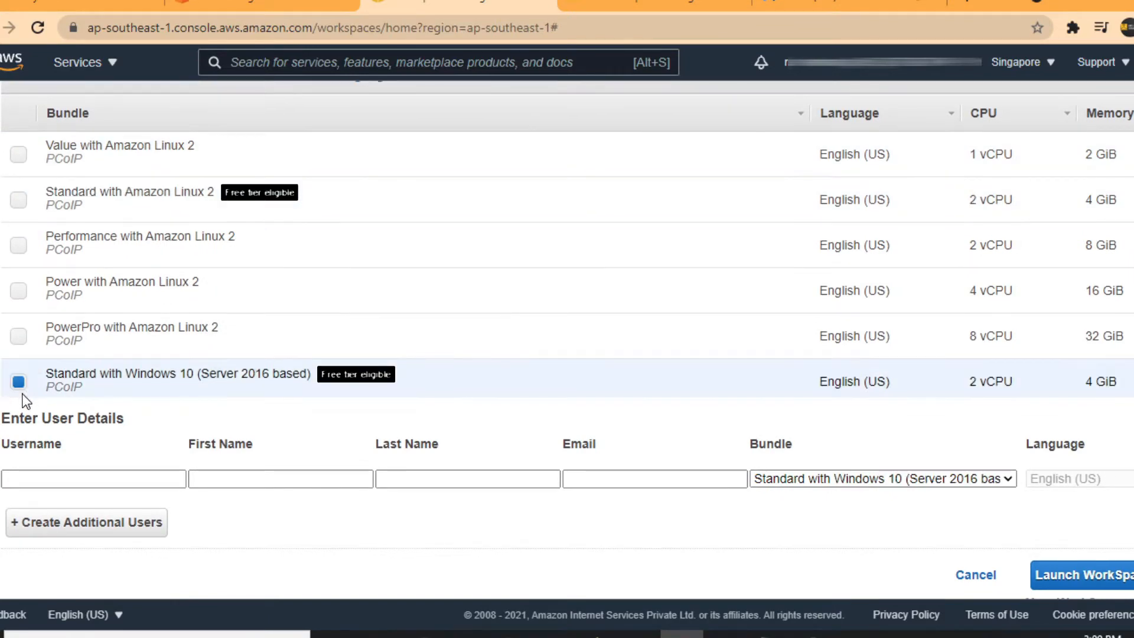
drag(52, 393, 100, 381)
click(93, 337)
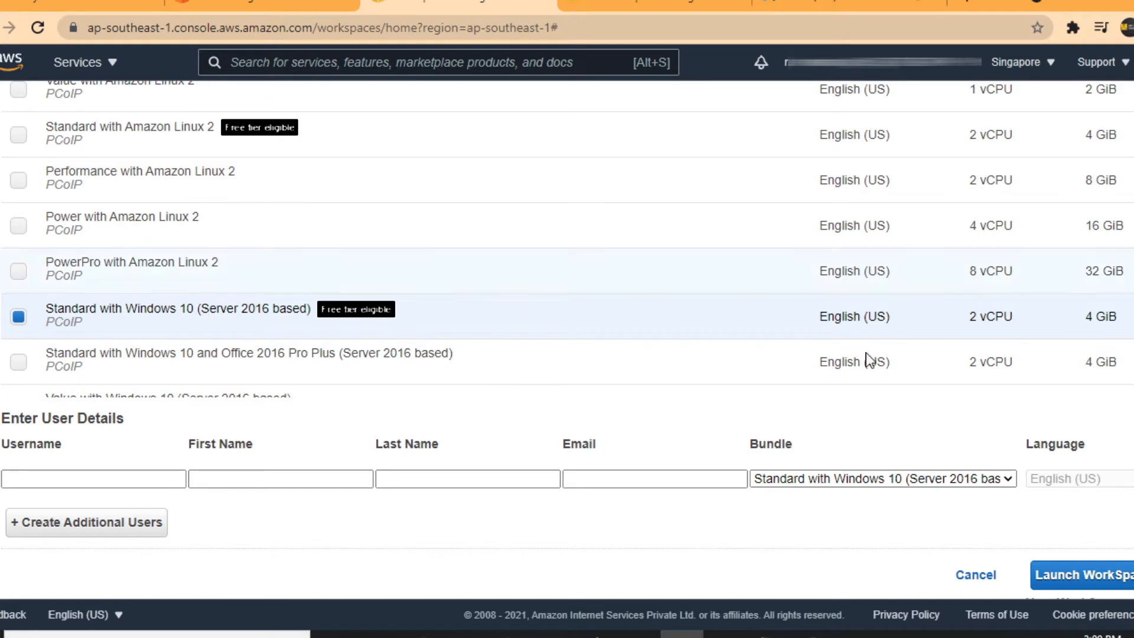
Step: Enter the new user's username, first name and e-mail address, then launch the WorkSpace
click(123, 479)
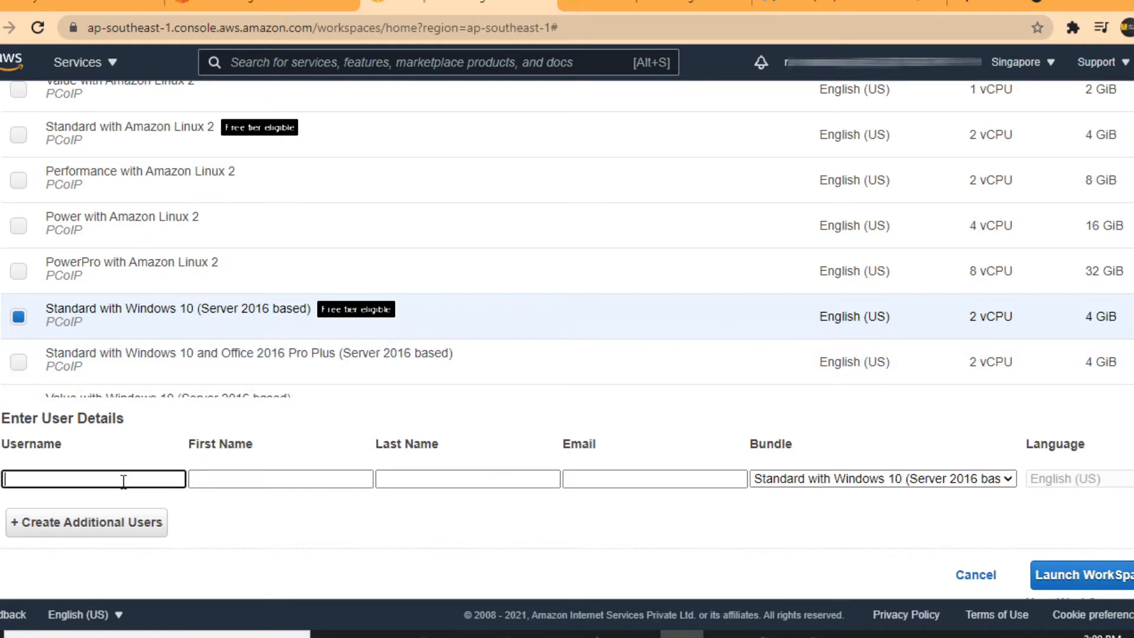
text(aws)
key(Tab)
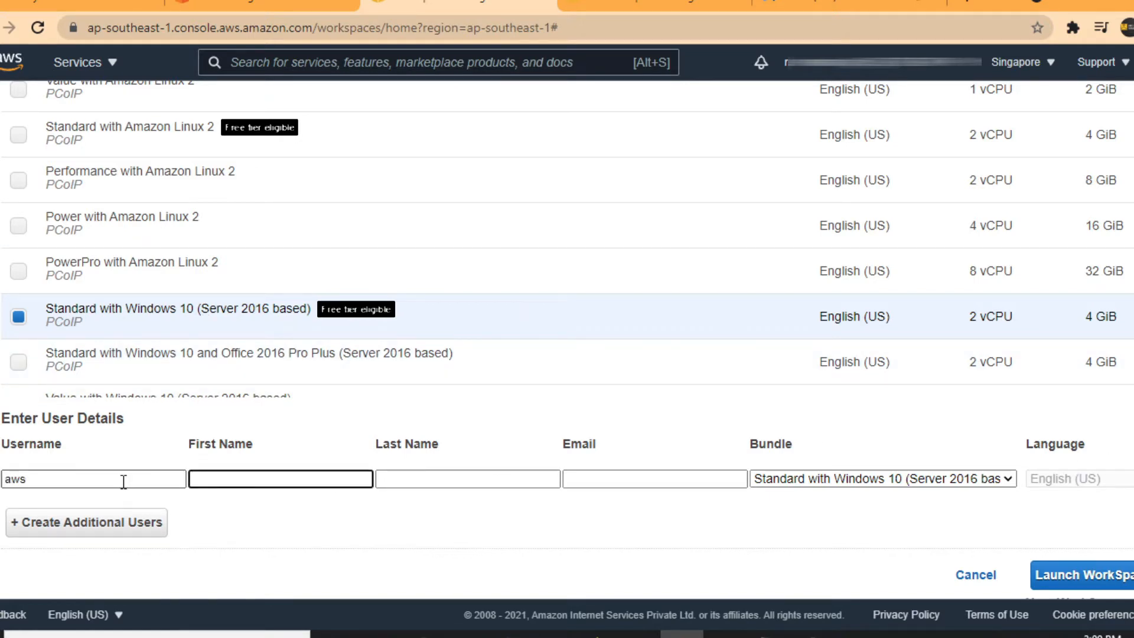
text(aws)
key(Tab)
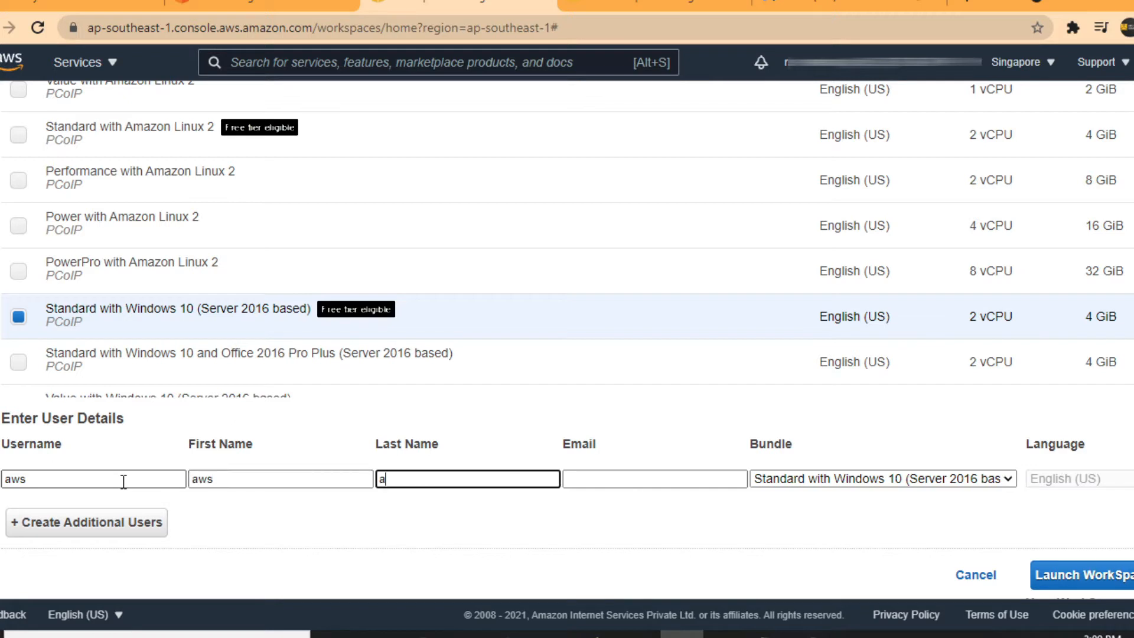
key(Tab)
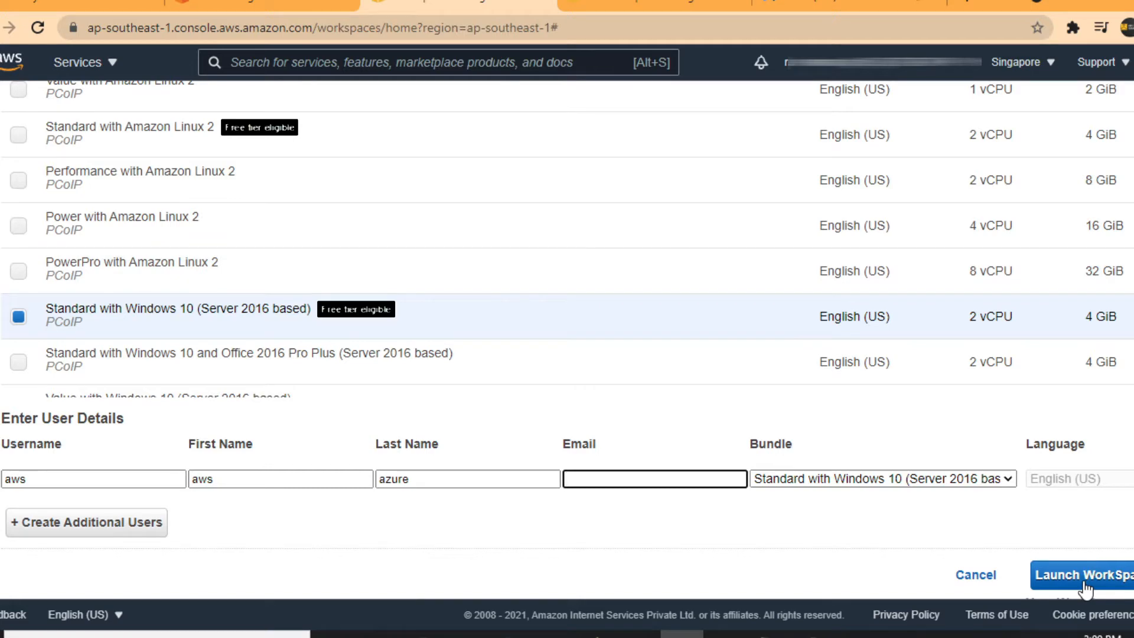
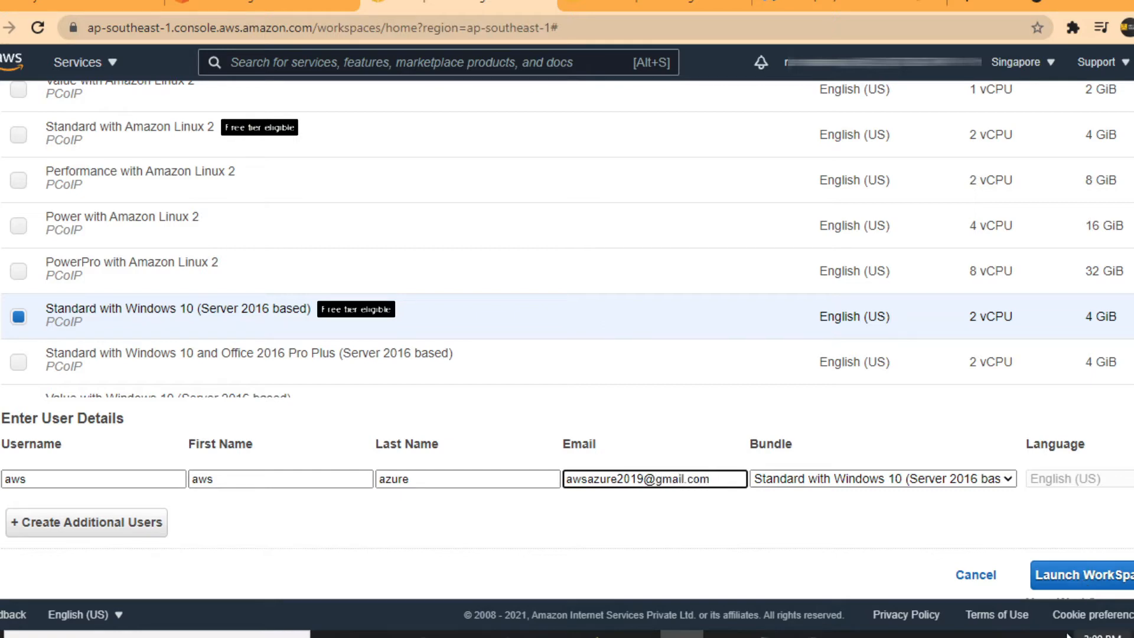
click(1057, 576)
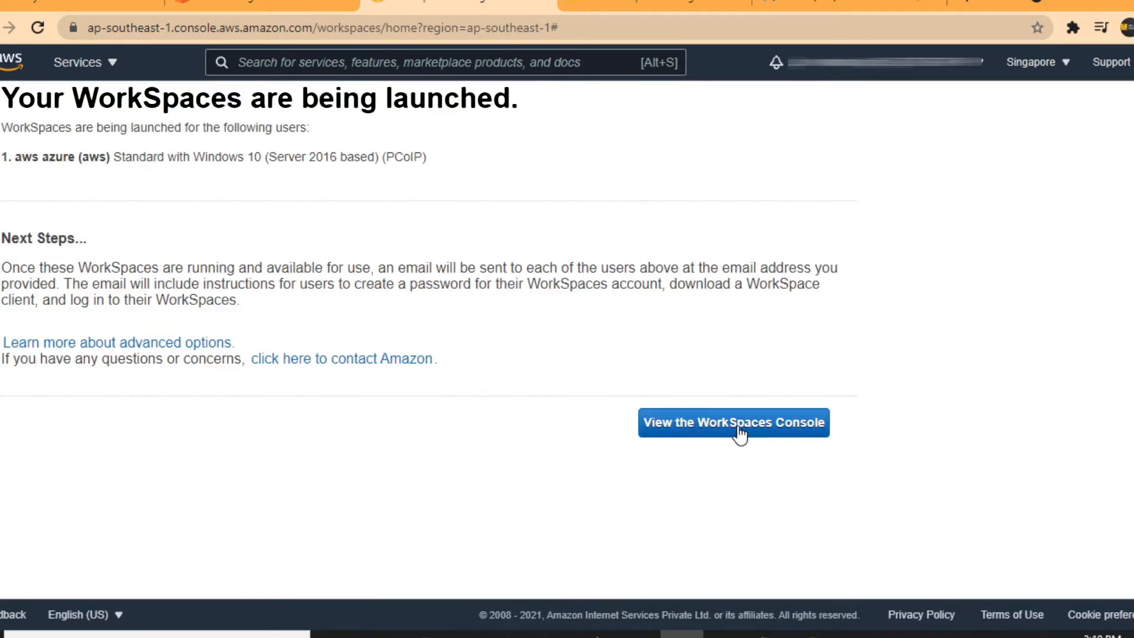
Step: Check the WorkSpaces list and the corp.amazonworkspaces.com directory in the directories list
click(737, 423)
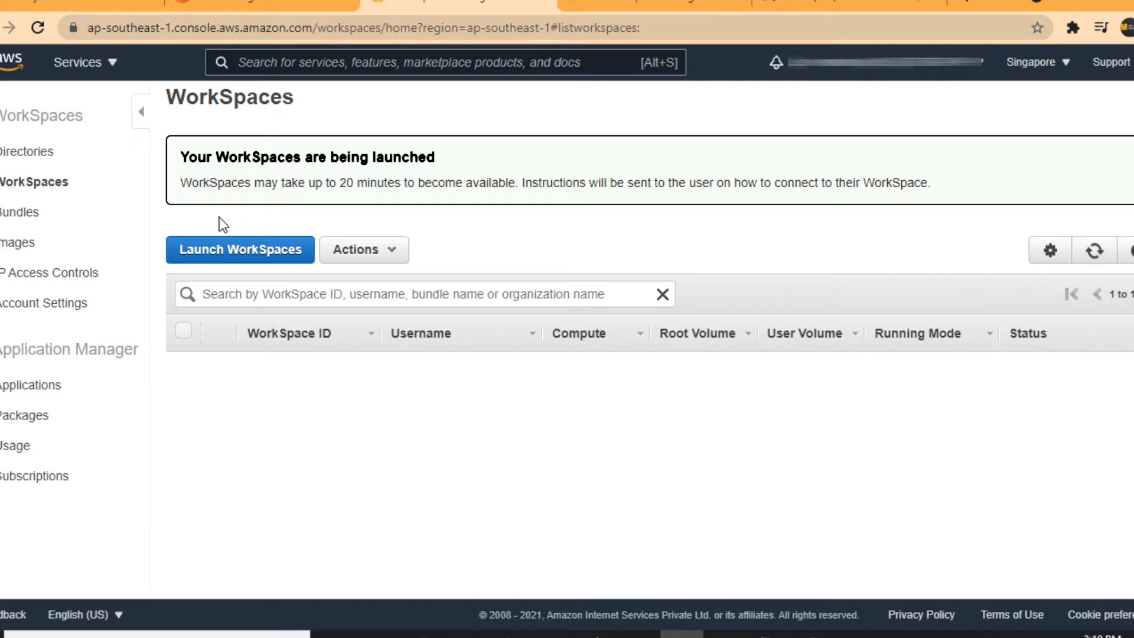
click(48, 157)
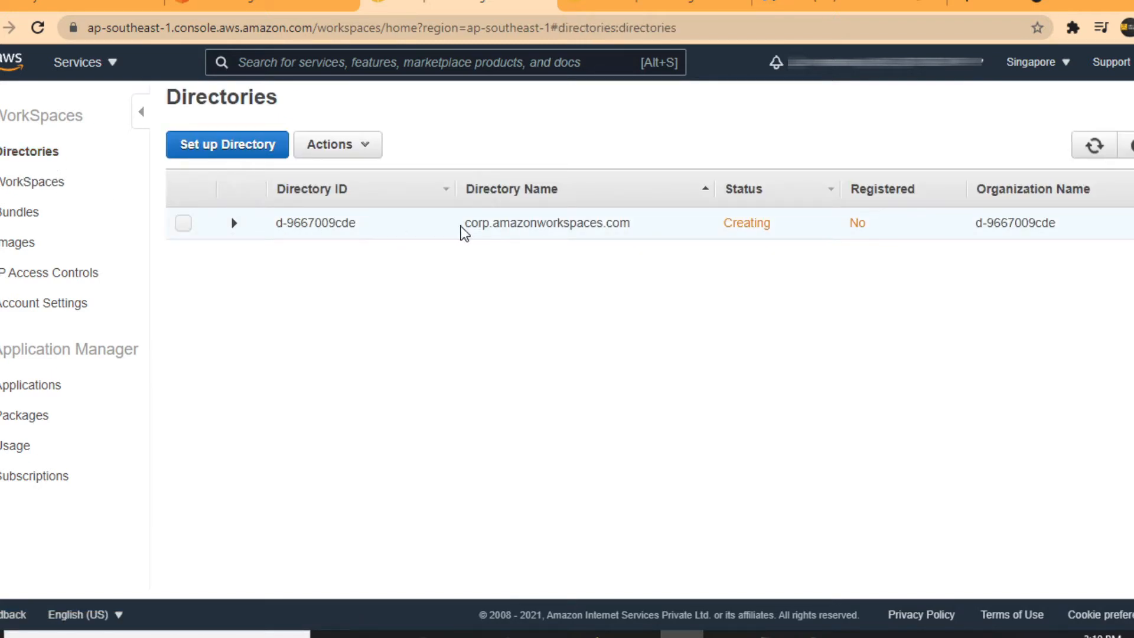
drag(464, 231, 534, 248)
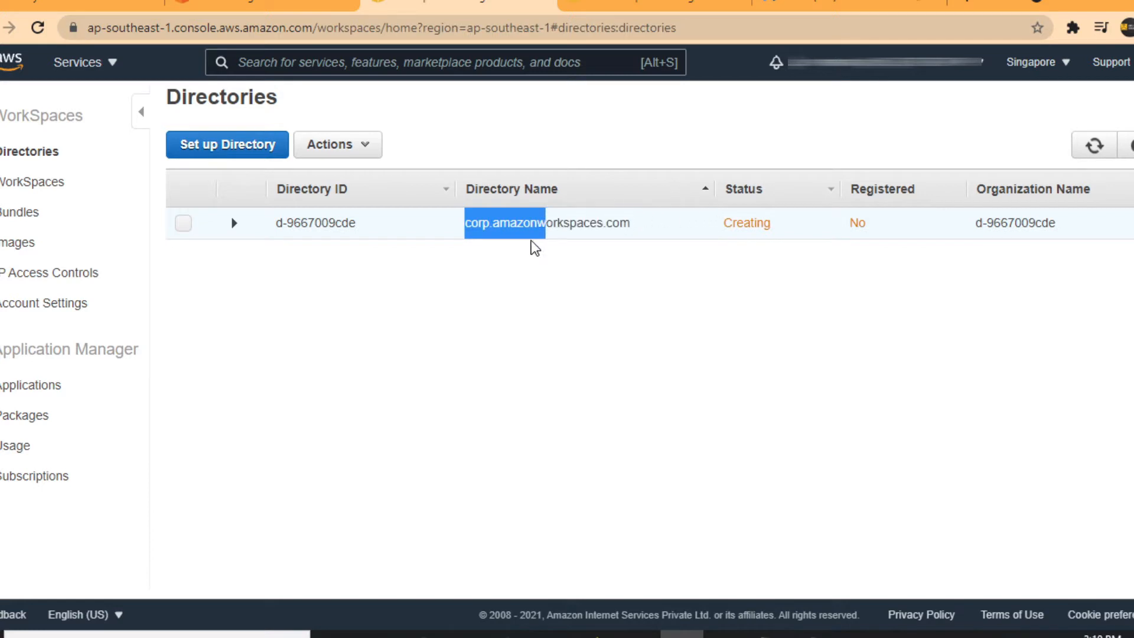
click(468, 339)
click(52, 183)
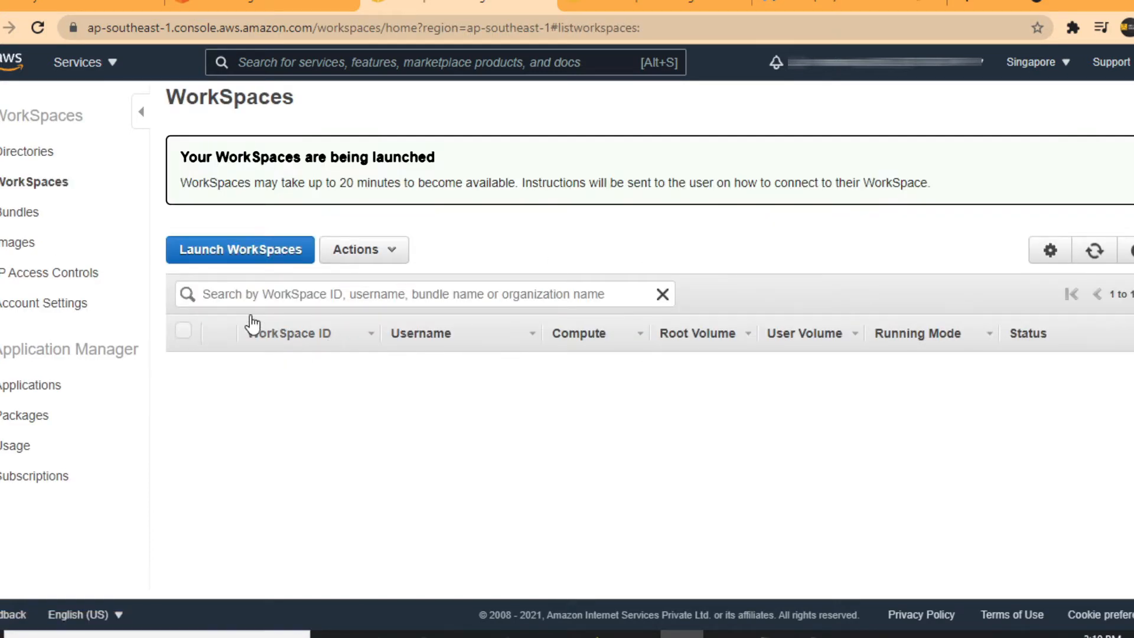
Step: Inspect the corp.amazonworkspaces.com Simple AD directory details and refresh its status
click(51, 154)
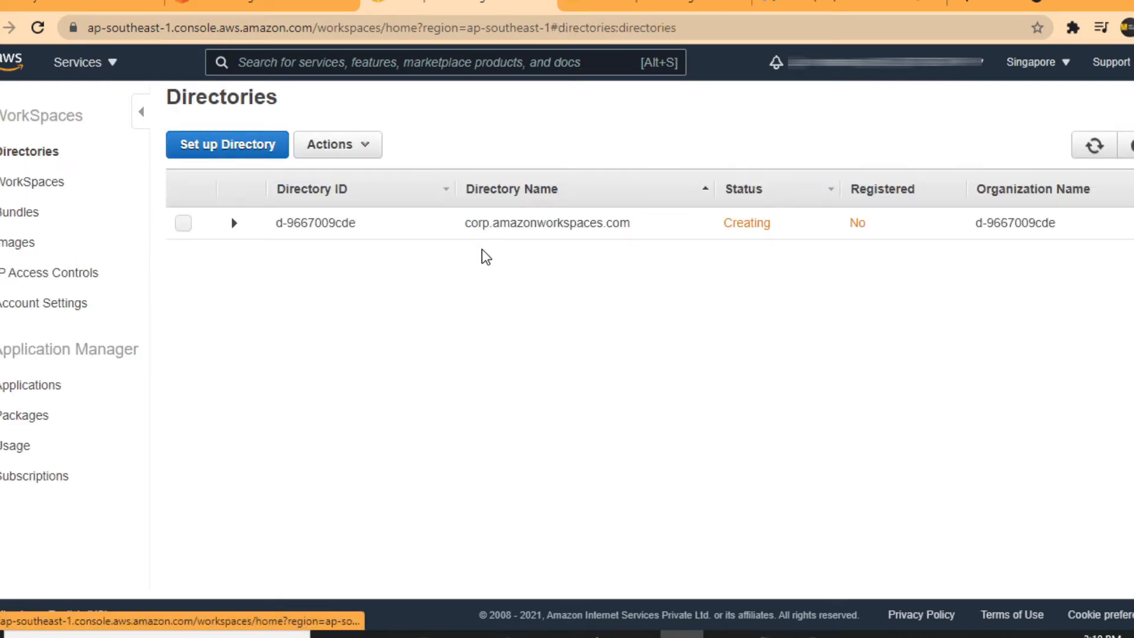
drag(468, 223, 605, 222)
click(604, 223)
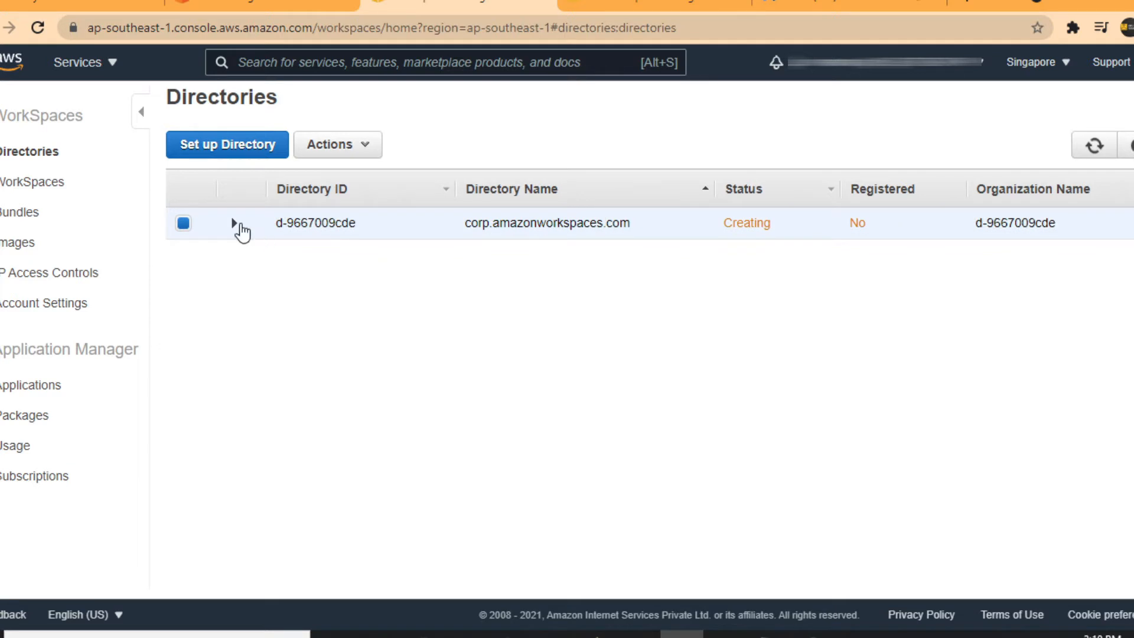
click(235, 223)
drag(365, 266, 265, 263)
click(426, 275)
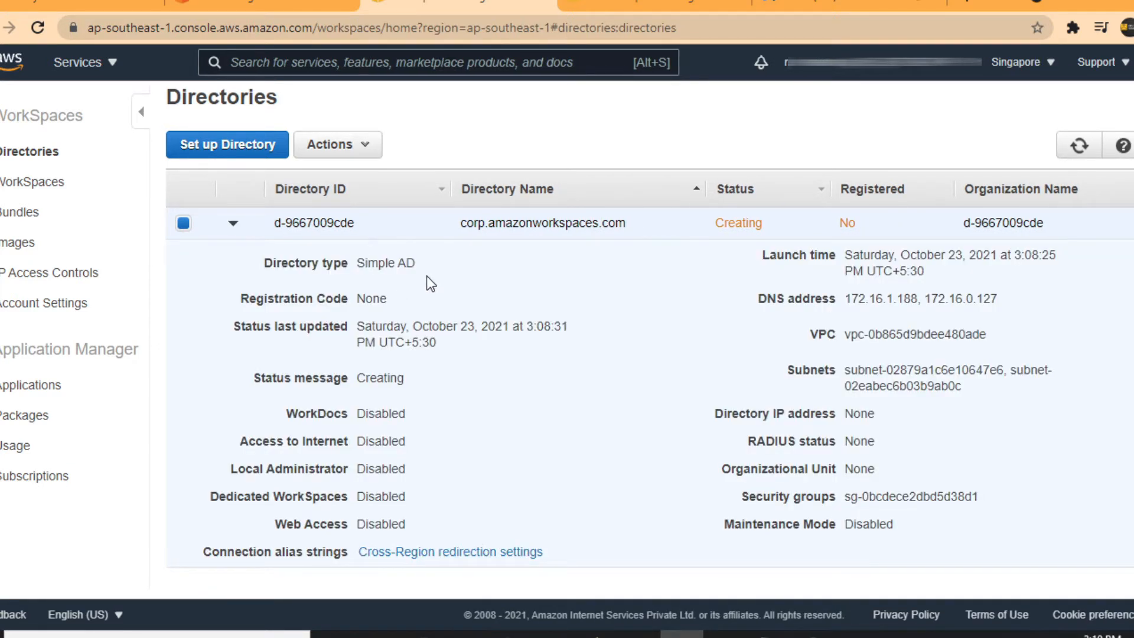
drag(460, 224, 606, 216)
click(486, 224)
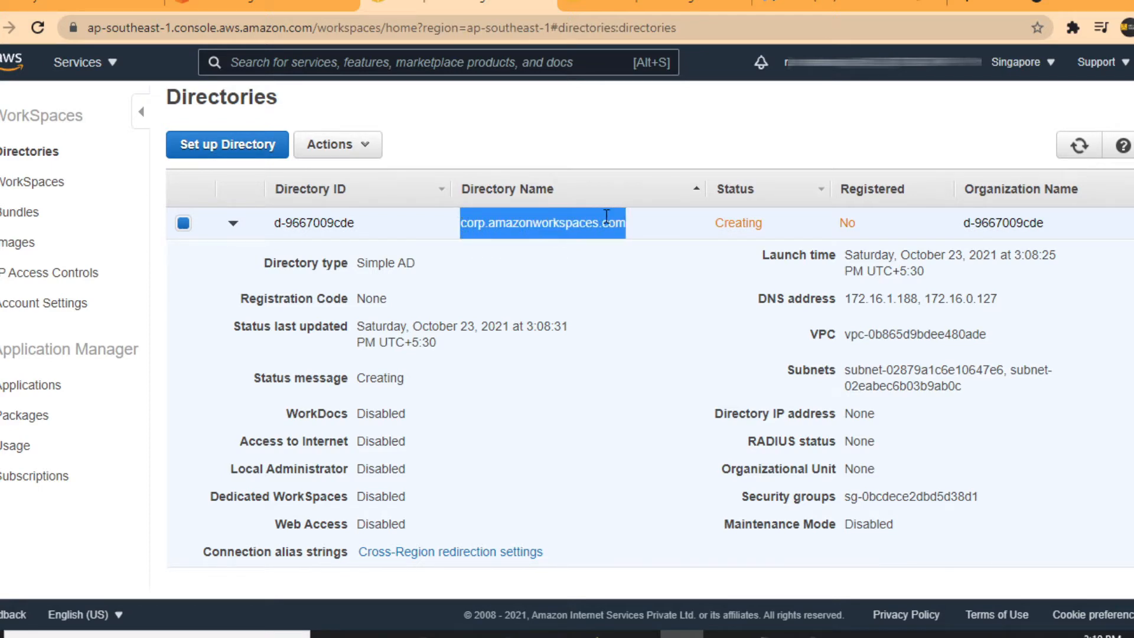
click(607, 218)
click(1081, 146)
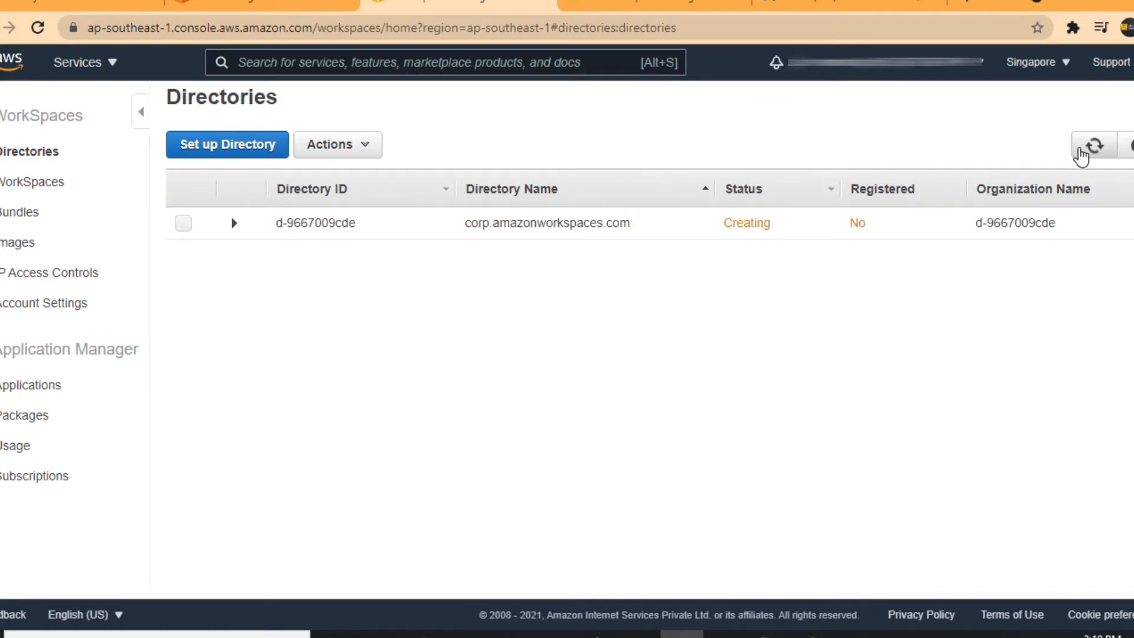
click(1079, 150)
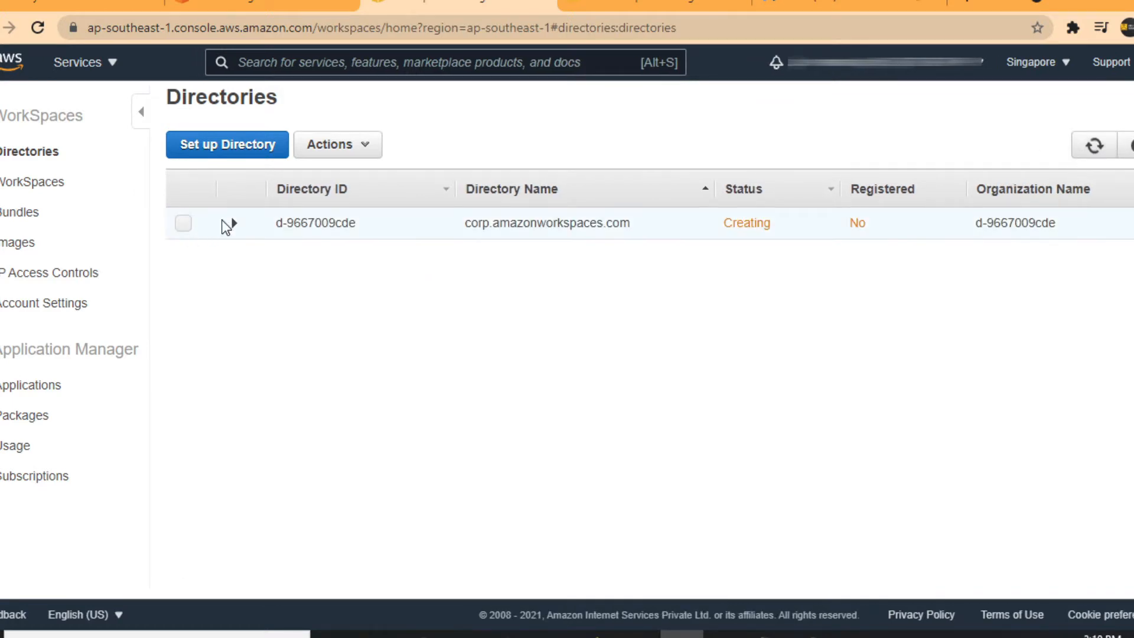
click(234, 226)
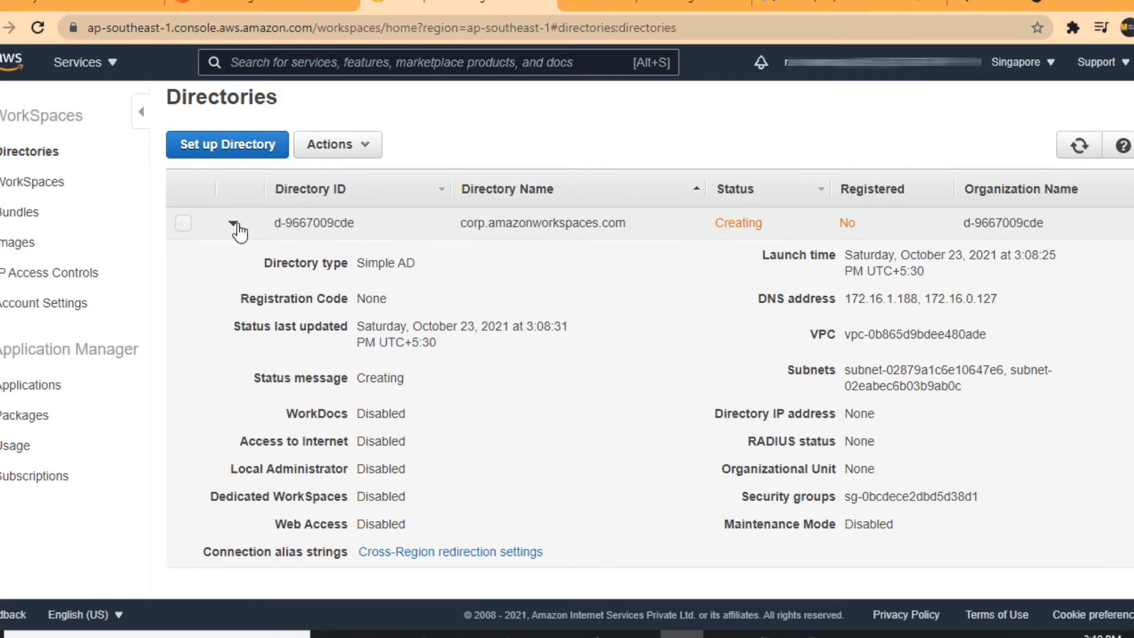
Step: Return to the WorkSpaces list and refresh it, still showing the launch notice
click(57, 195)
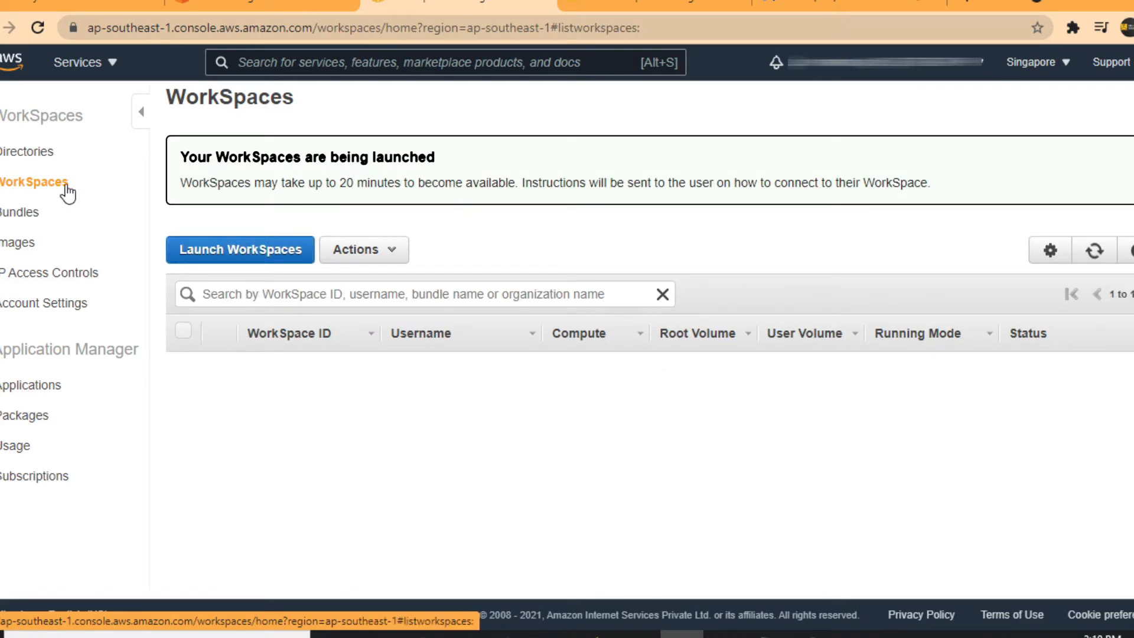
drag(179, 187, 935, 195)
click(935, 194)
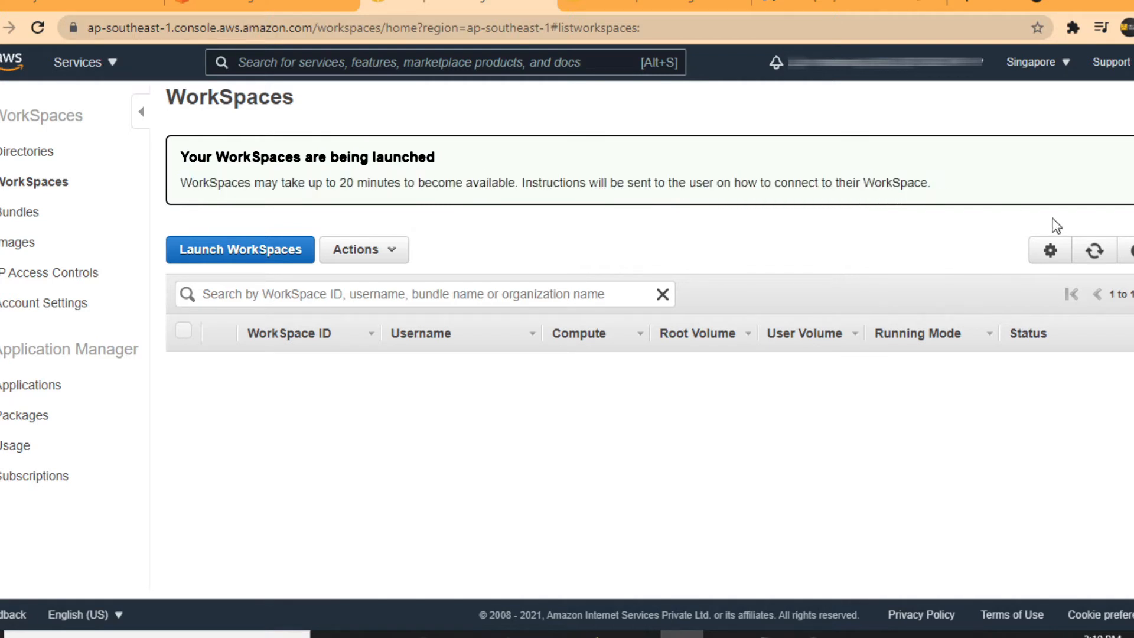
click(1093, 249)
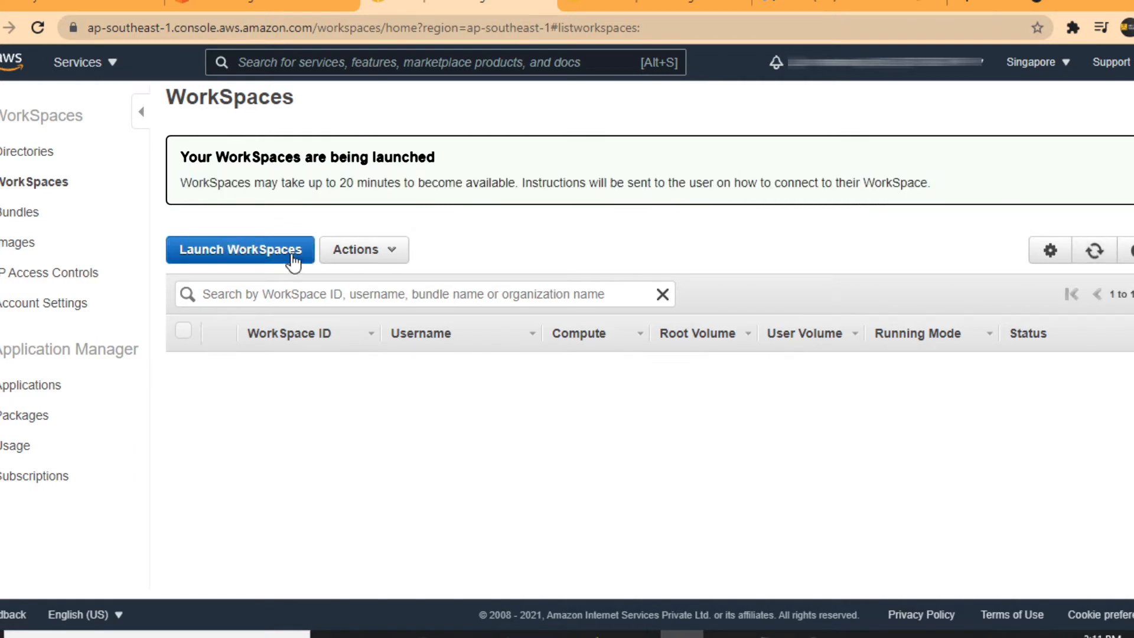
Step: Check the launch wizard's Directory dropdown, find it empty, and cancel
click(294, 256)
click(389, 248)
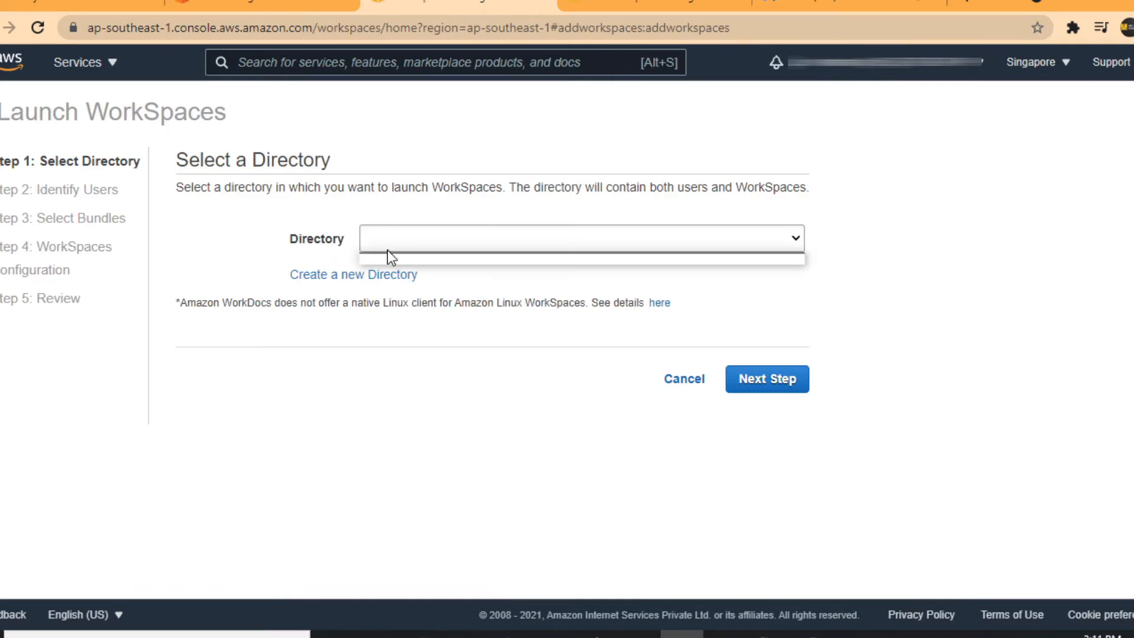
click(691, 247)
click(692, 247)
click(685, 381)
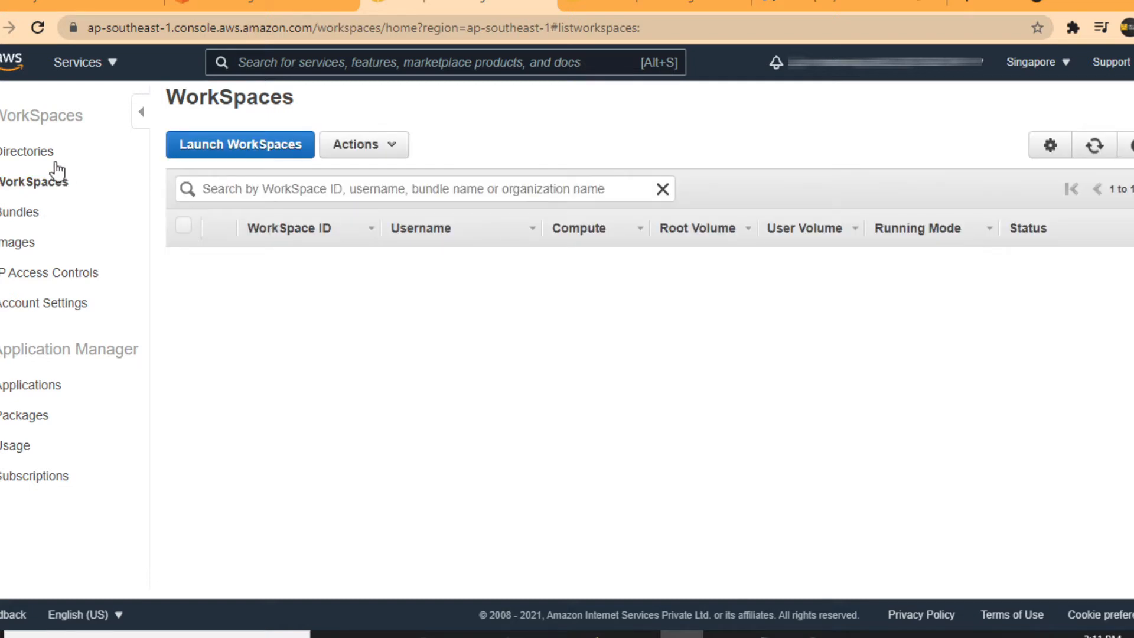
Step: Expand the corp.amazonworkspaces.com directory row in Directories to view its details
click(39, 155)
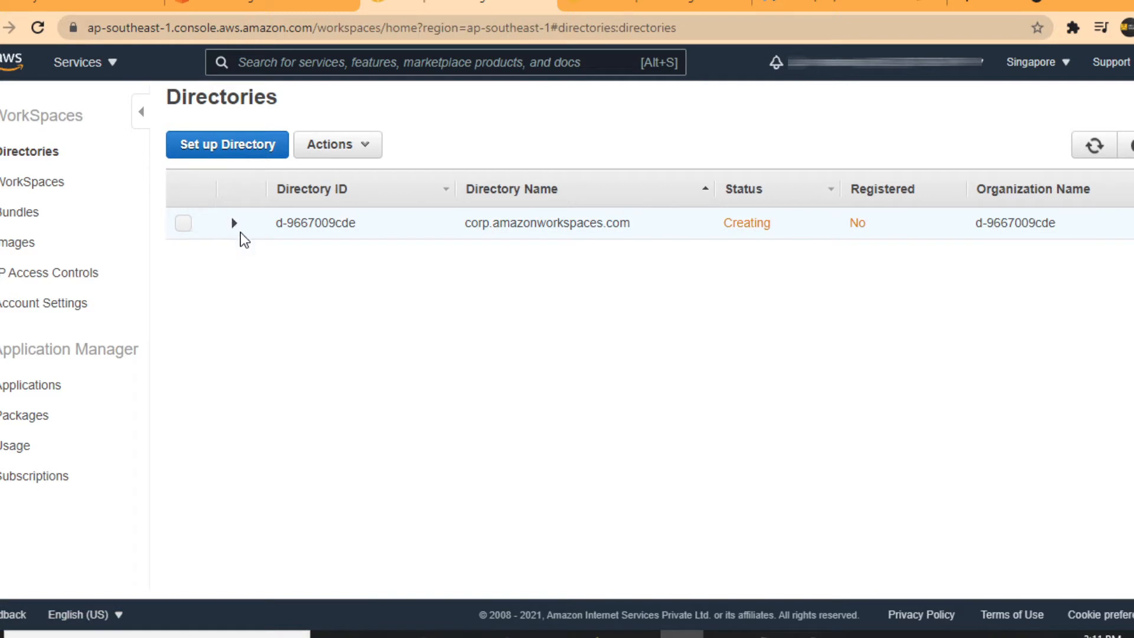
click(234, 223)
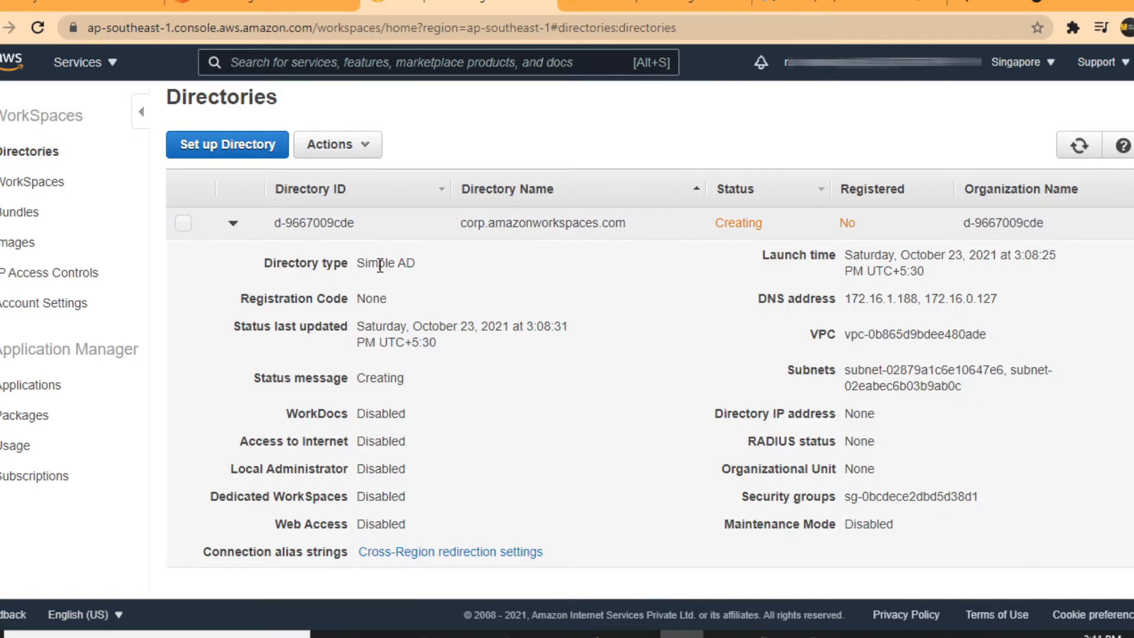
drag(358, 263, 422, 271)
click(417, 263)
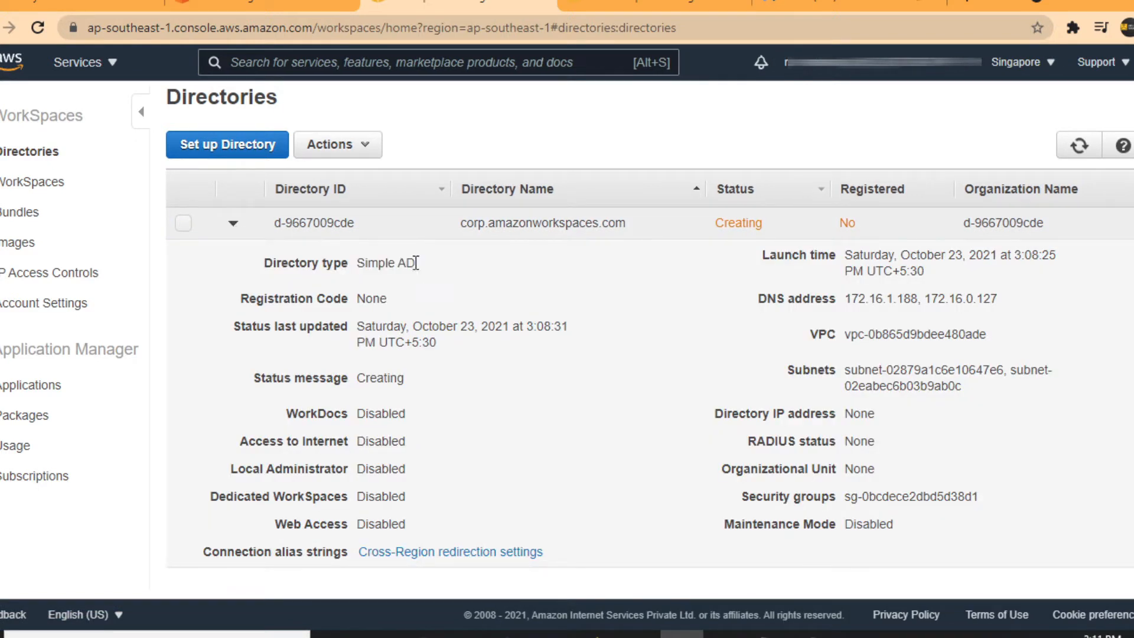
Step: Search 'directo' and open Directory Service in a new tab
click(289, 52)
text(directo)
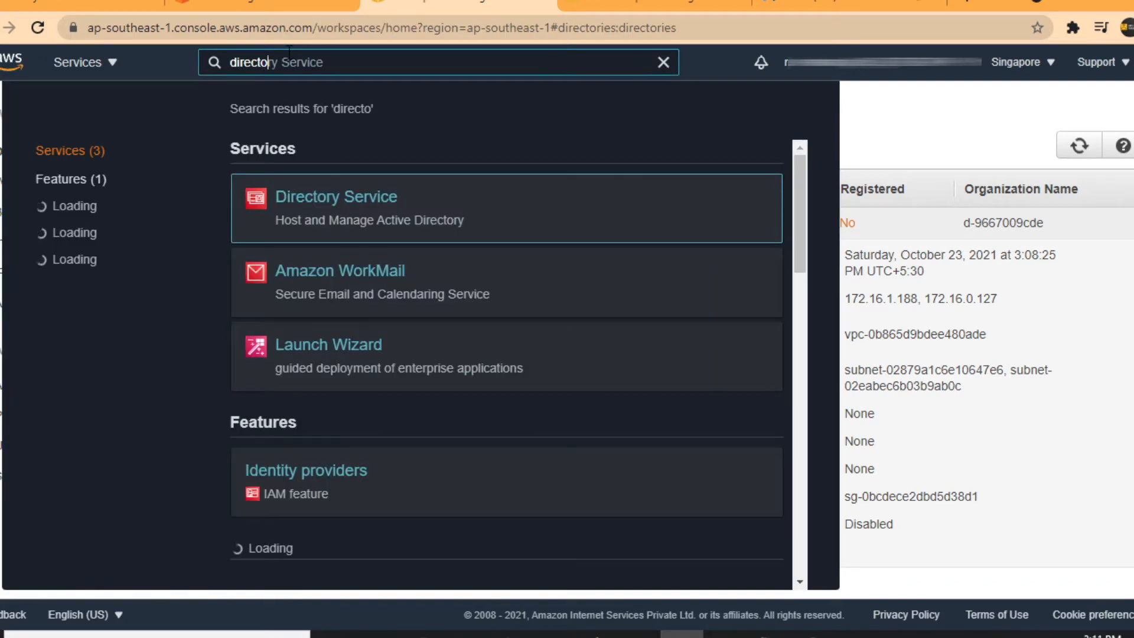
right_click(337, 186)
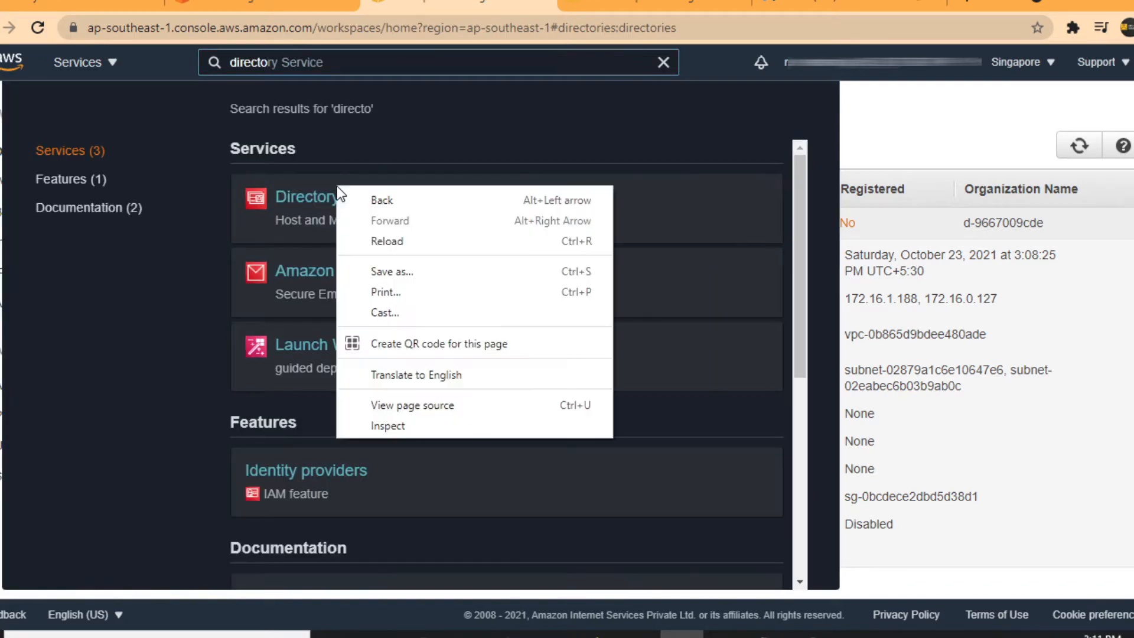
right_click(313, 206)
click(379, 217)
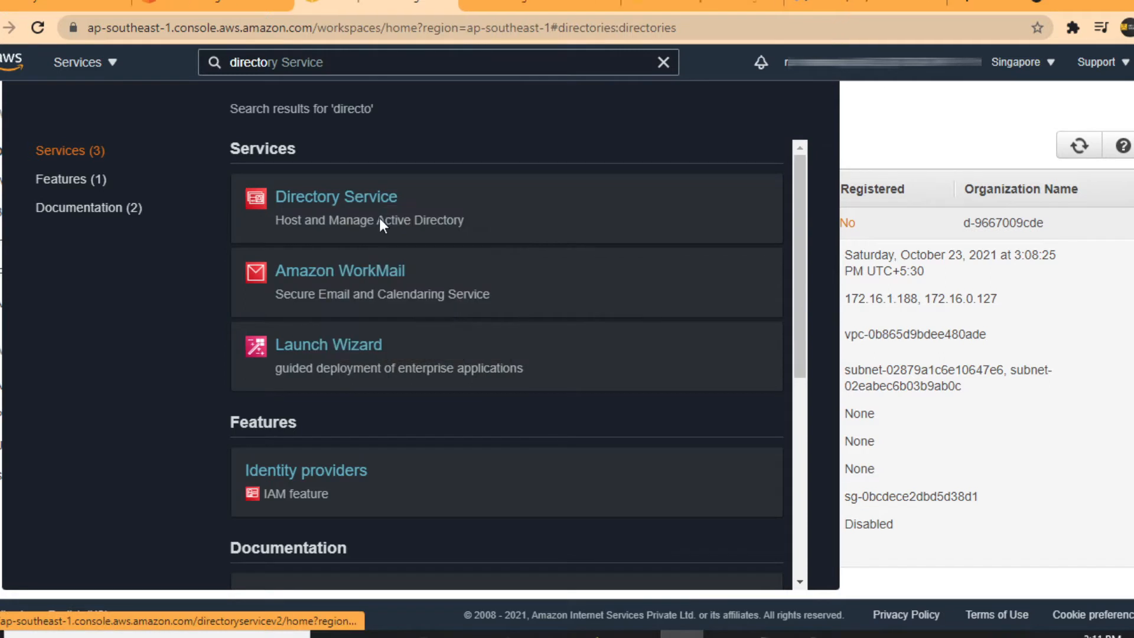
click(513, 3)
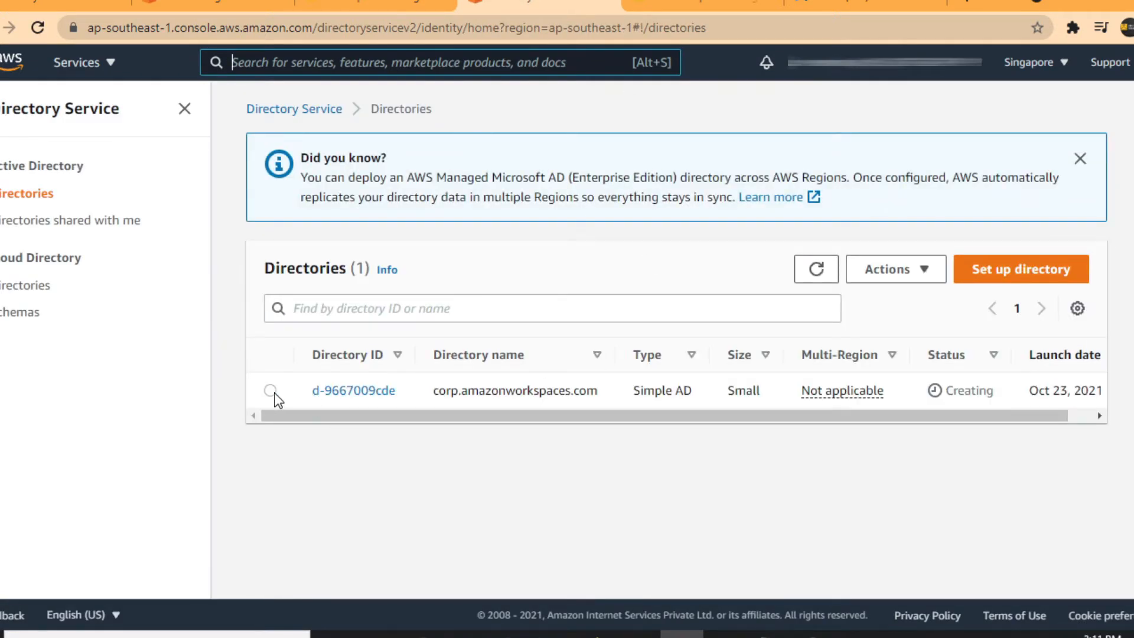
Step: View the corp.amazonworkspaces.com directory details, then return to the Directories list
click(276, 393)
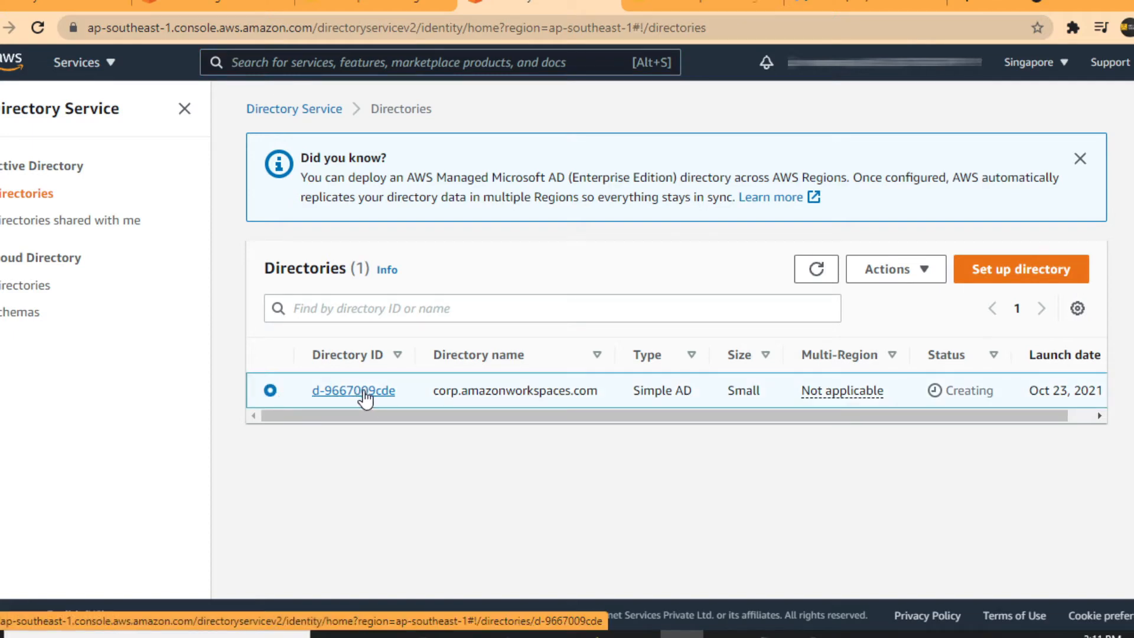
click(365, 397)
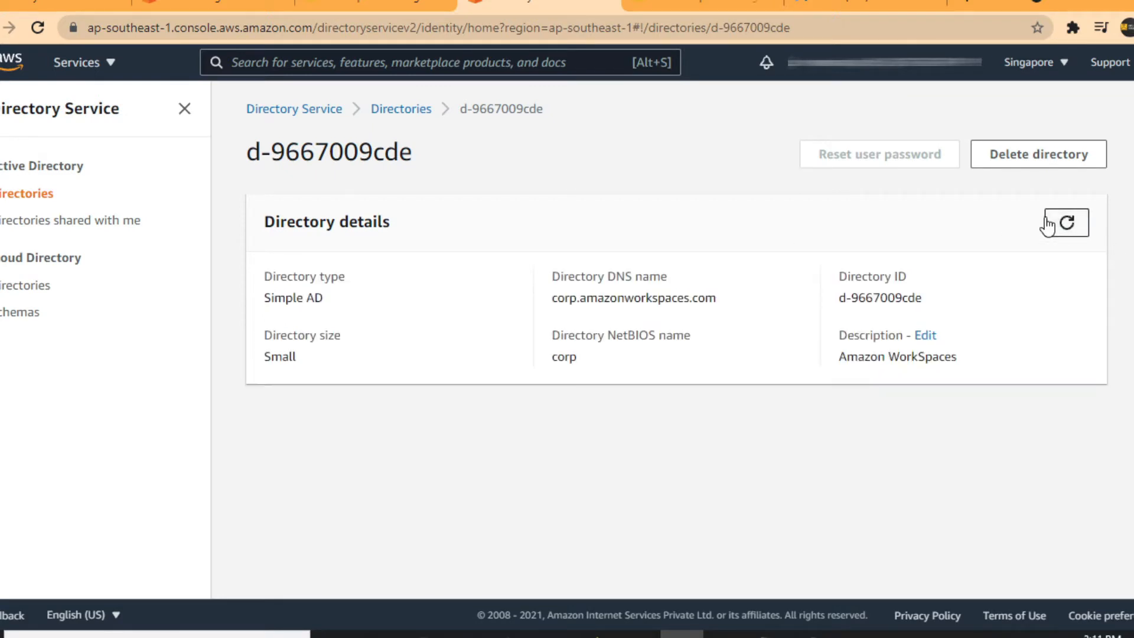
click(926, 336)
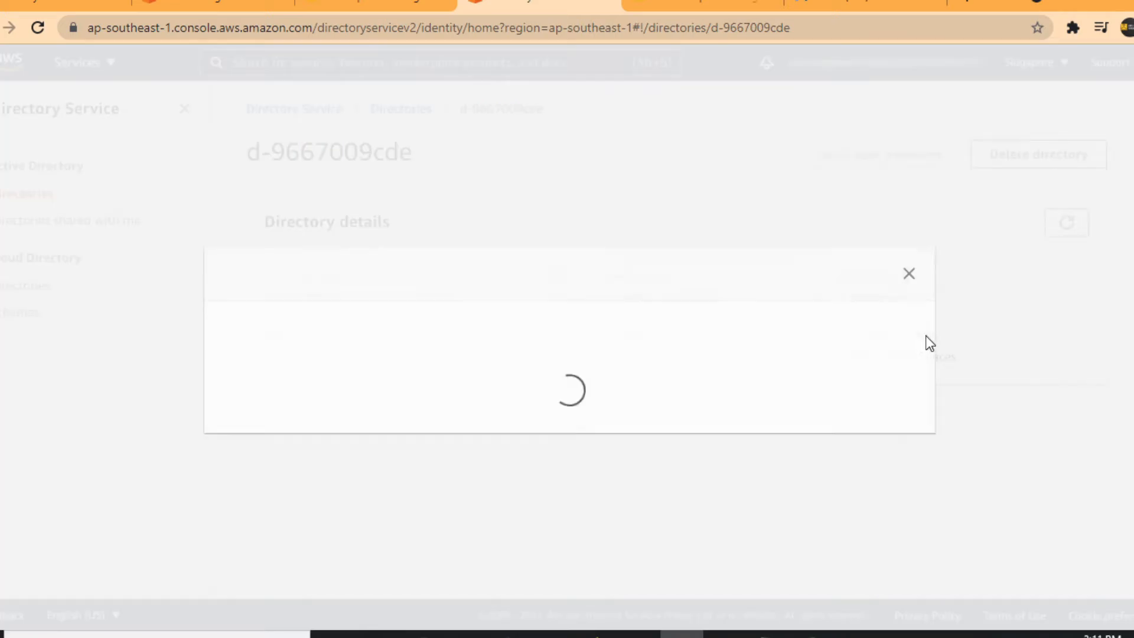
click(791, 440)
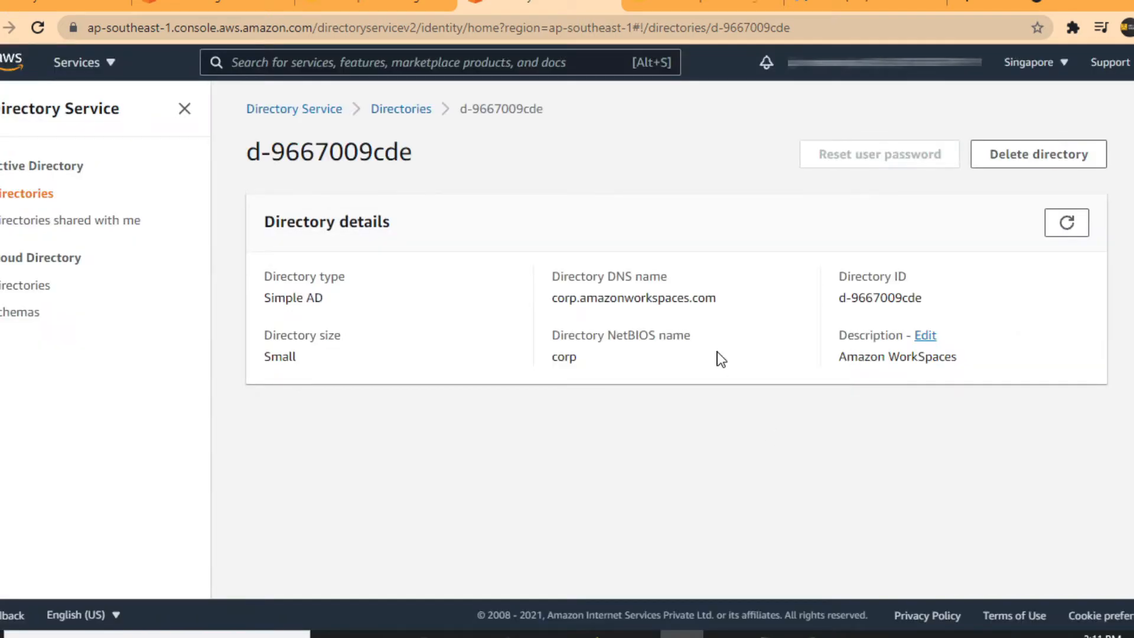
click(47, 286)
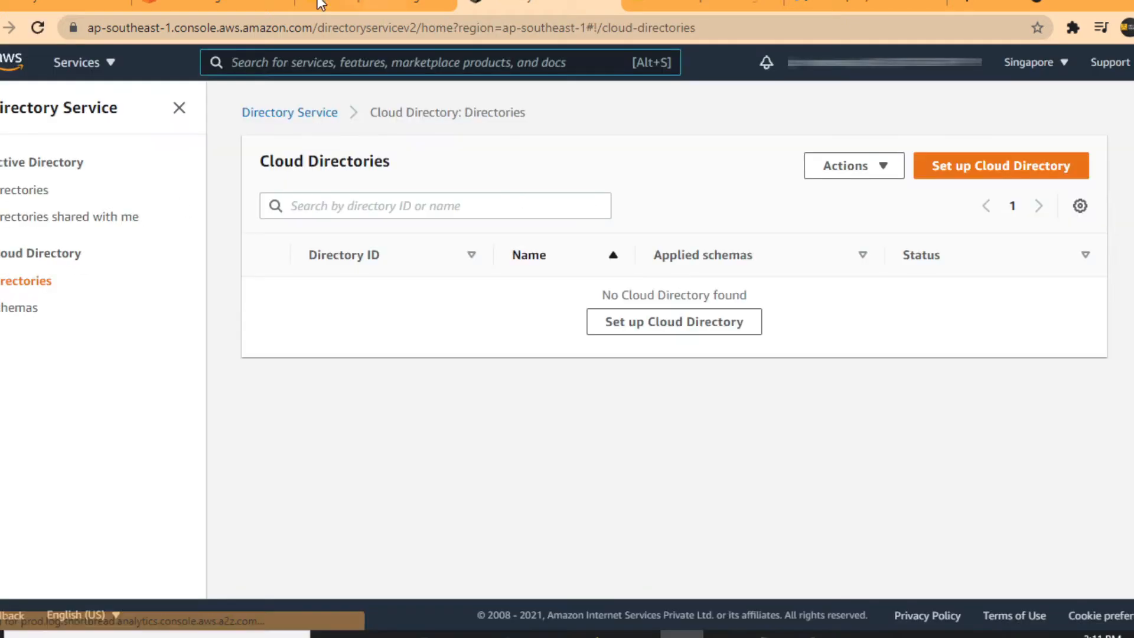
click(39, 192)
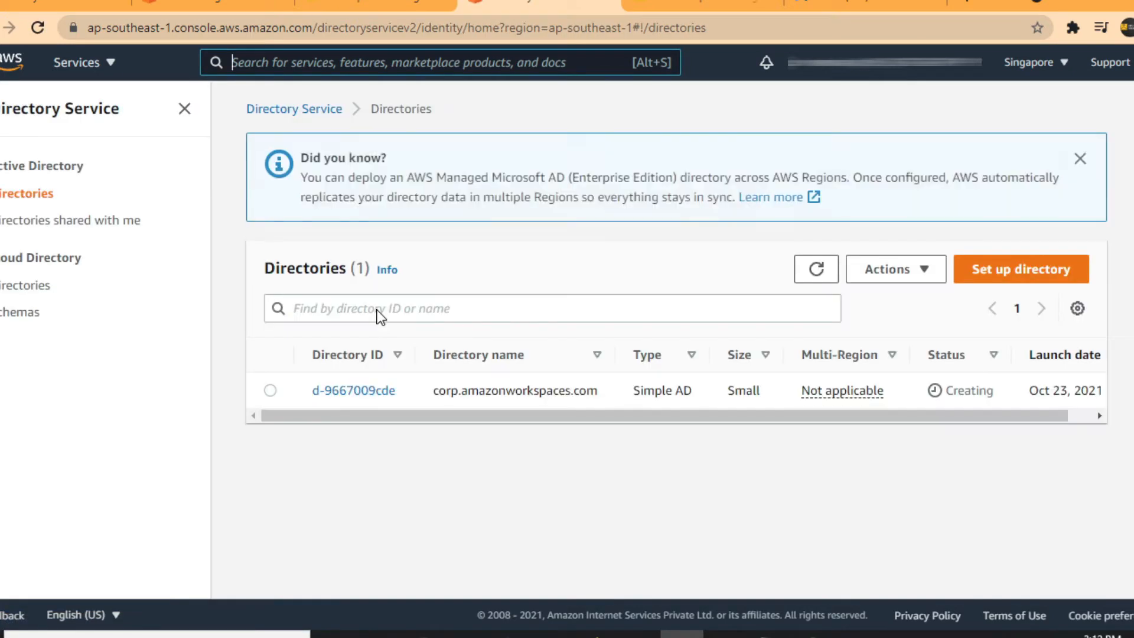
click(270, 391)
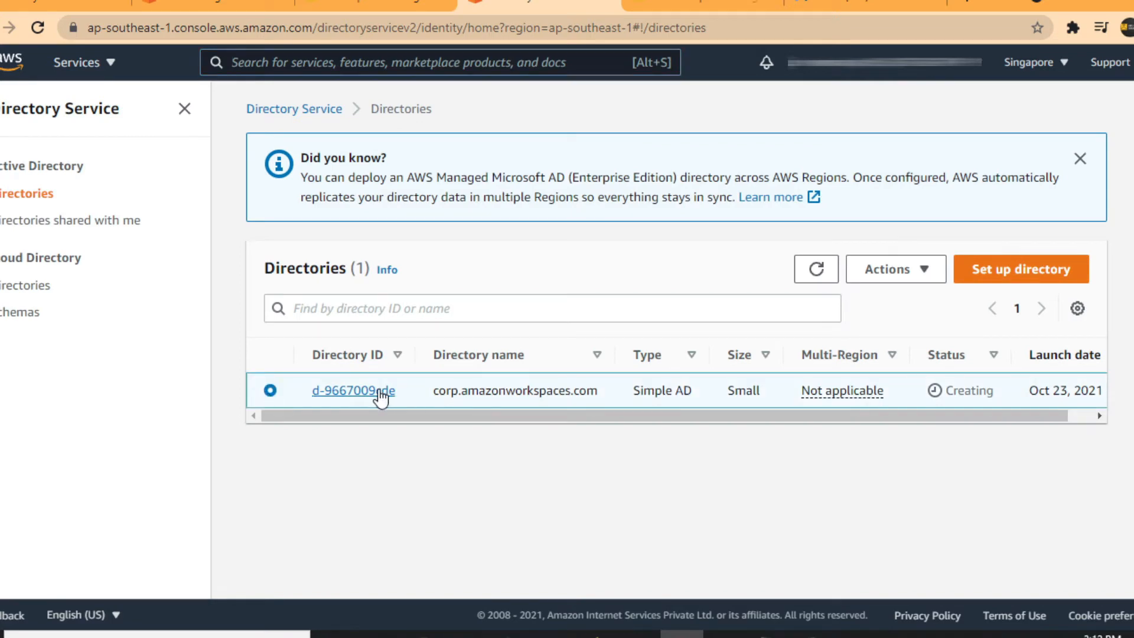
click(380, 392)
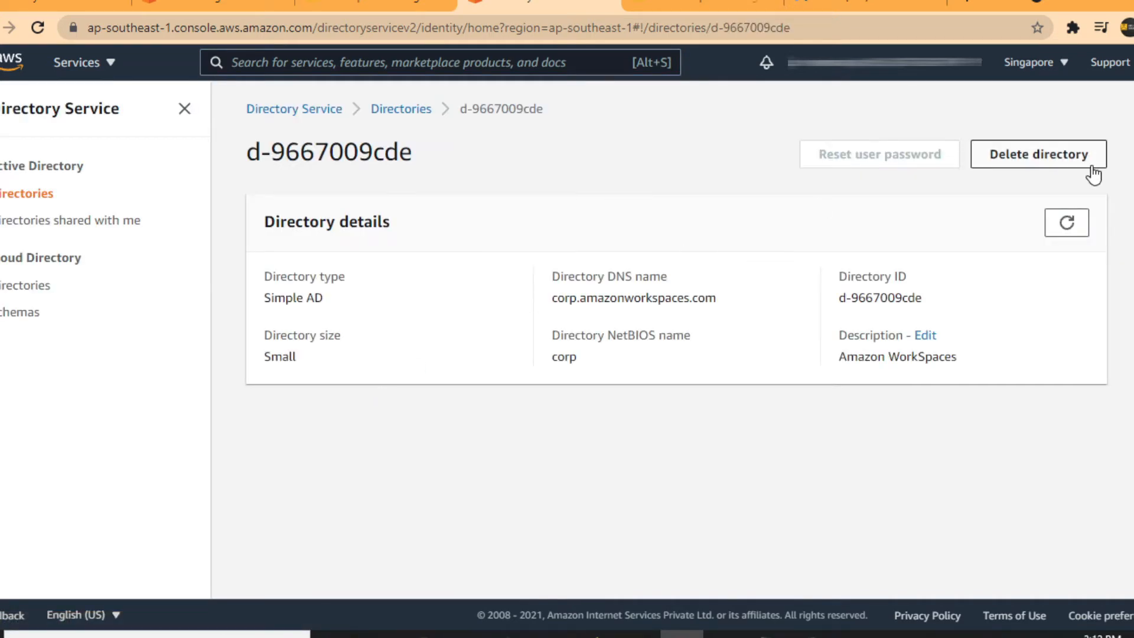
click(417, 113)
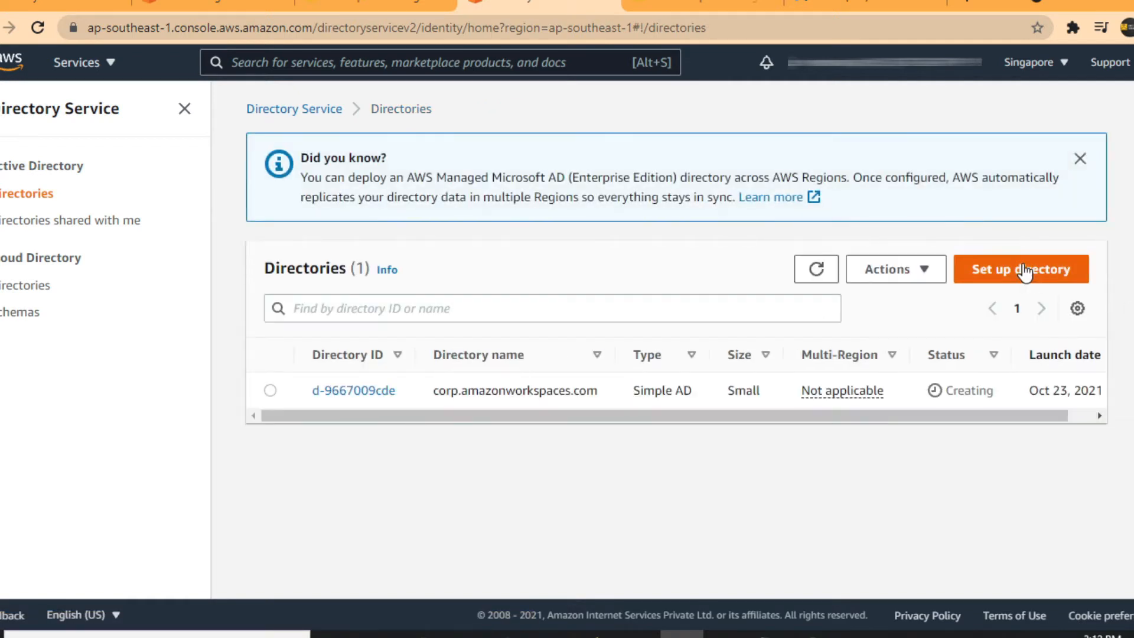
Step: Start setting up a new directory with Simple AD as the type
click(1024, 269)
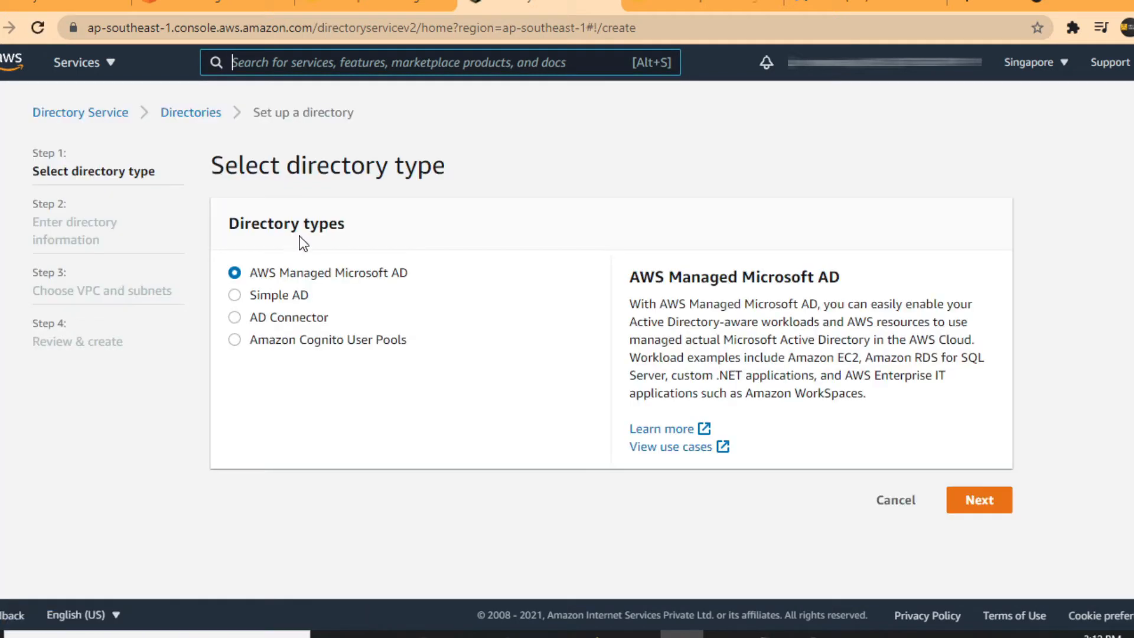
click(273, 298)
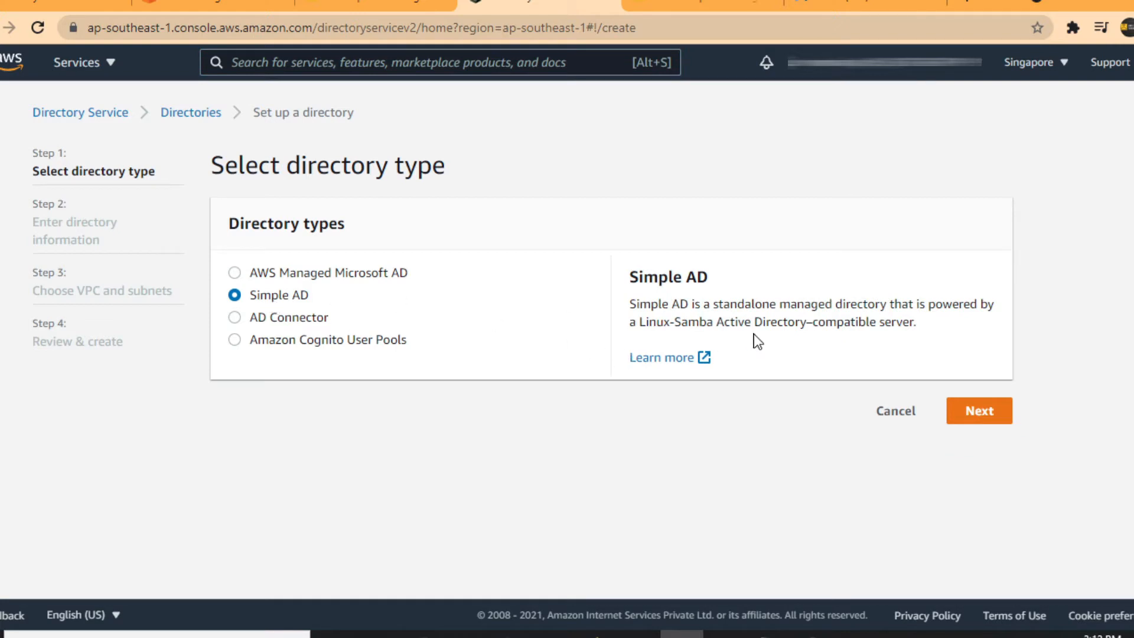
drag(638, 310, 943, 328)
click(923, 326)
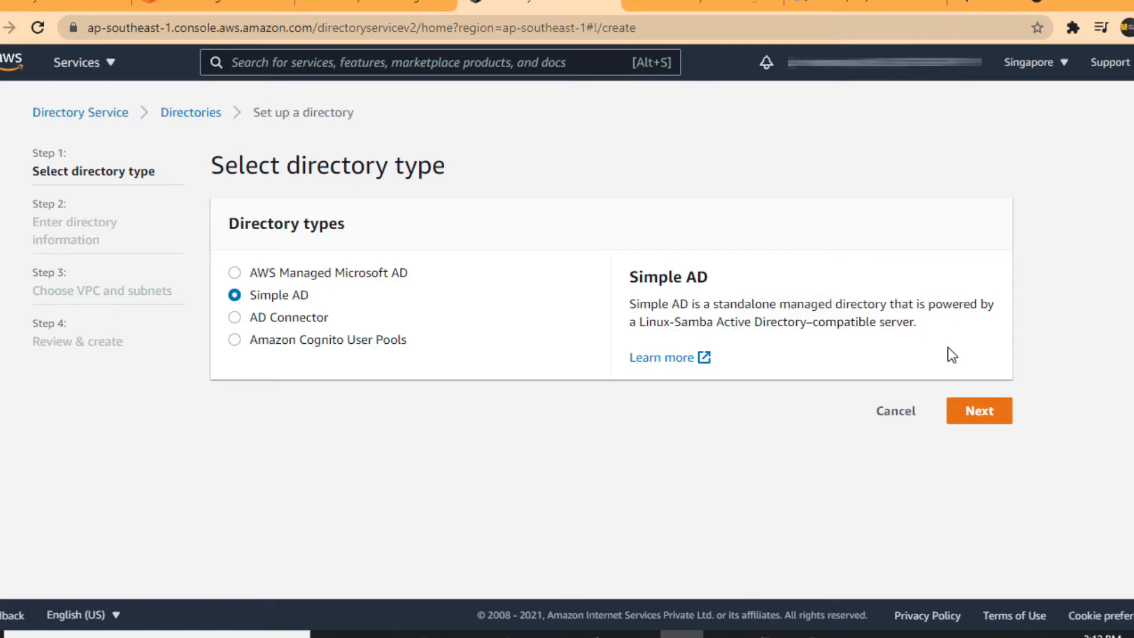
click(979, 412)
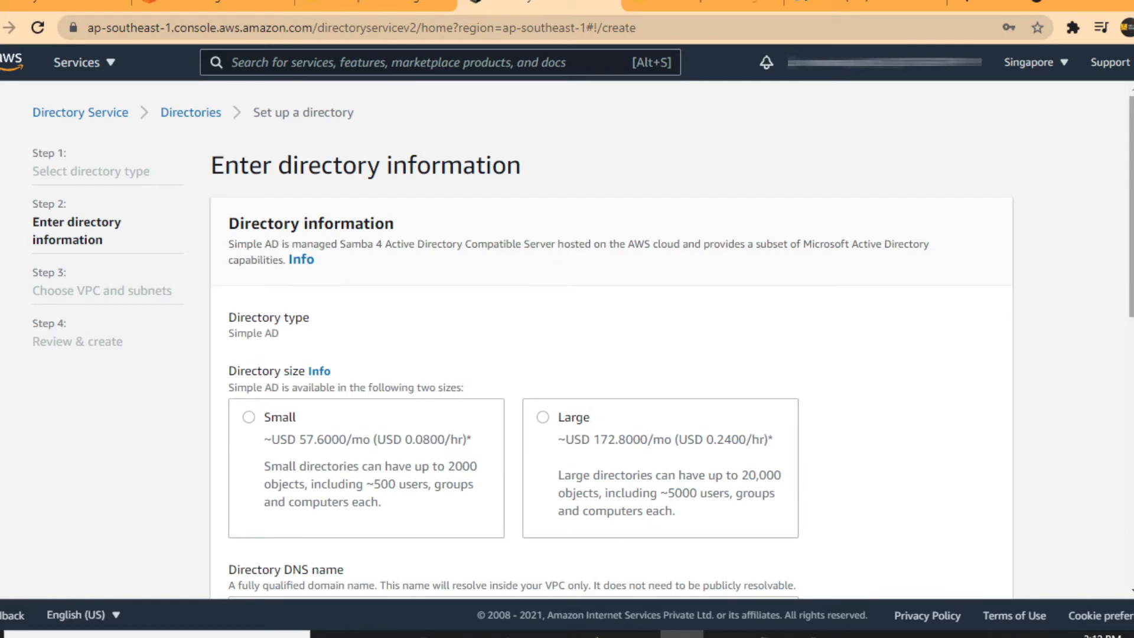
Step: Choose Small size and DNS name workspacedemo.com, then cancel the directory setup
scroll(978, 418, down, 3)
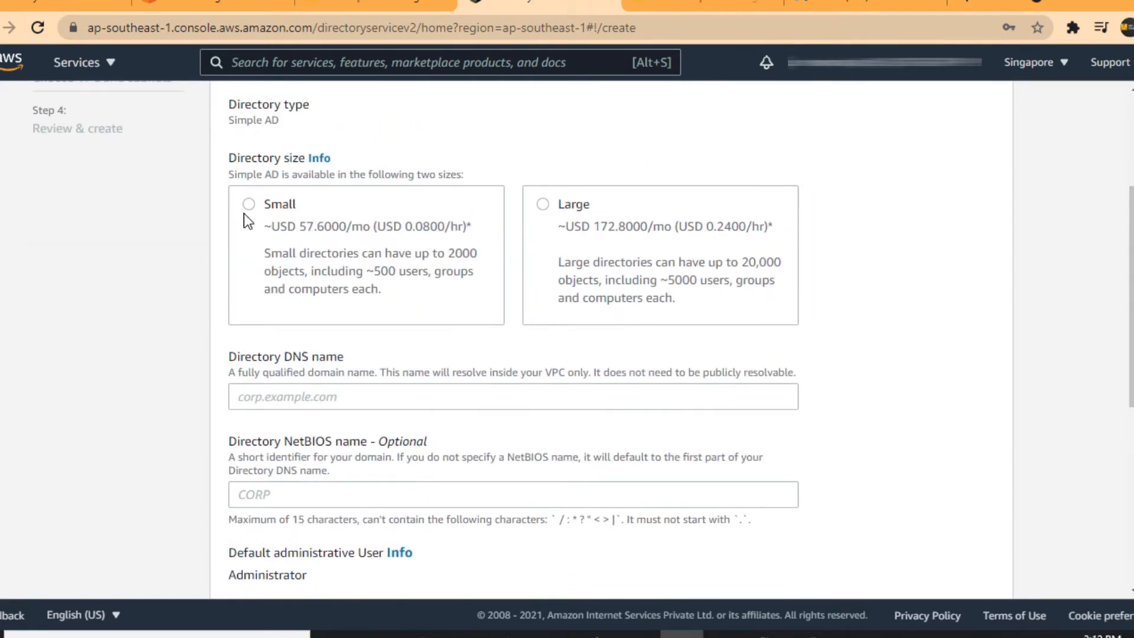
click(260, 205)
click(298, 405)
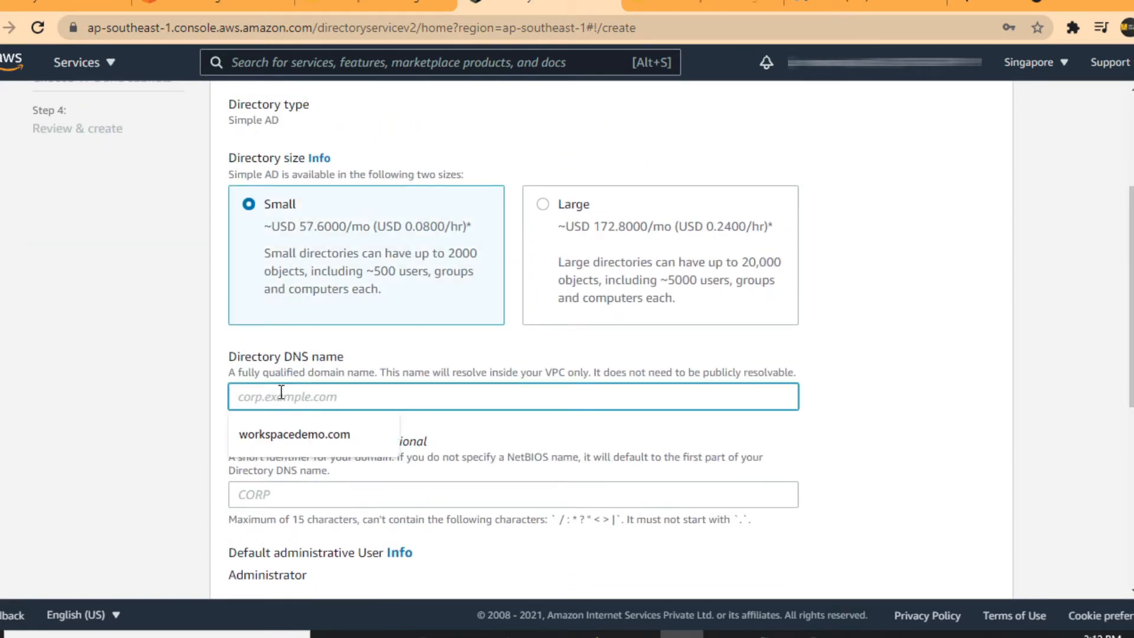
click(323, 436)
click(302, 492)
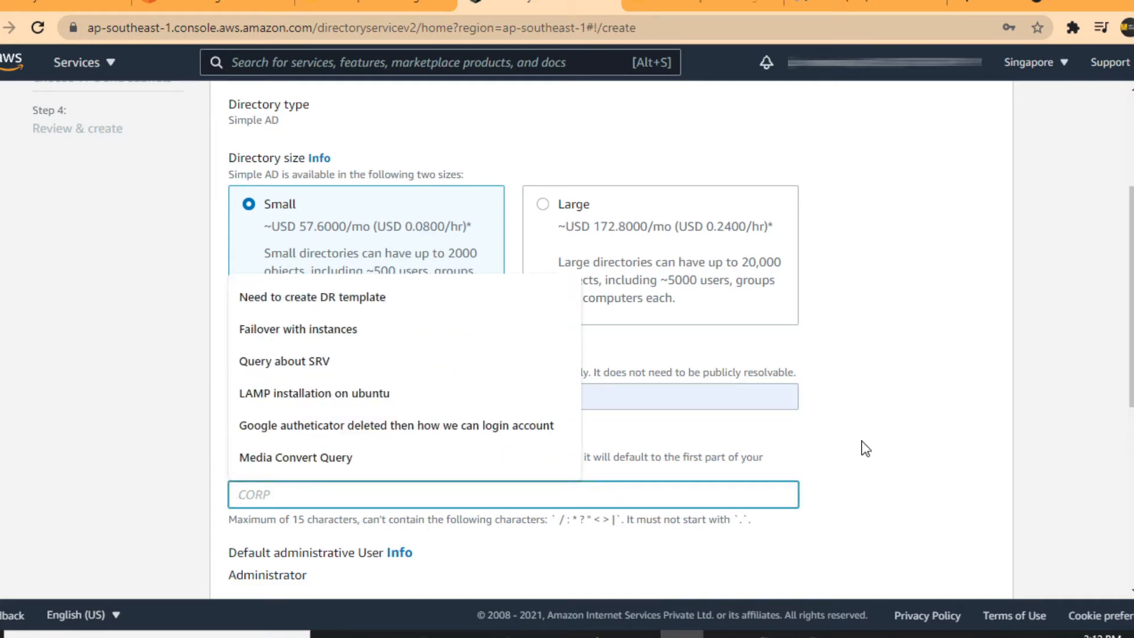
scroll(951, 349, down, 7)
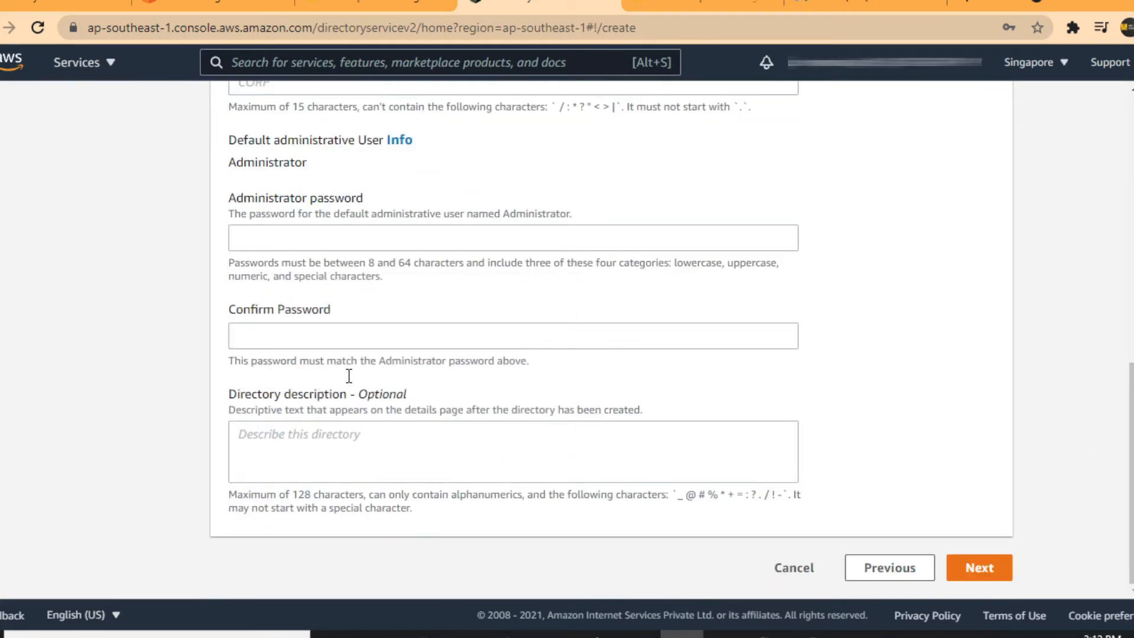
click(283, 239)
click(479, 342)
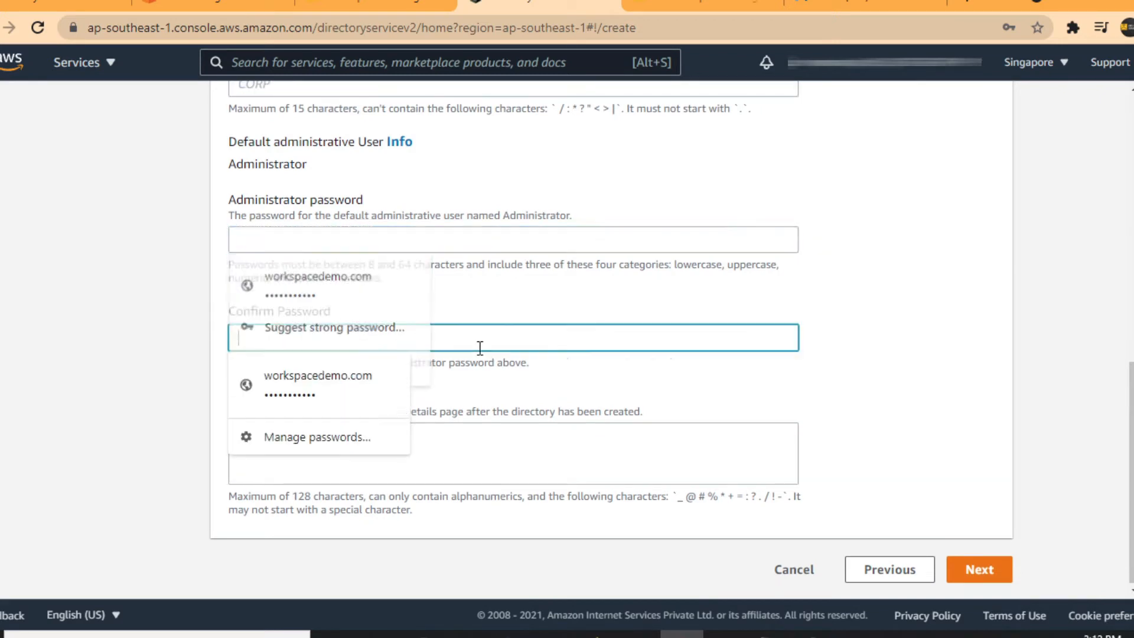
click(434, 439)
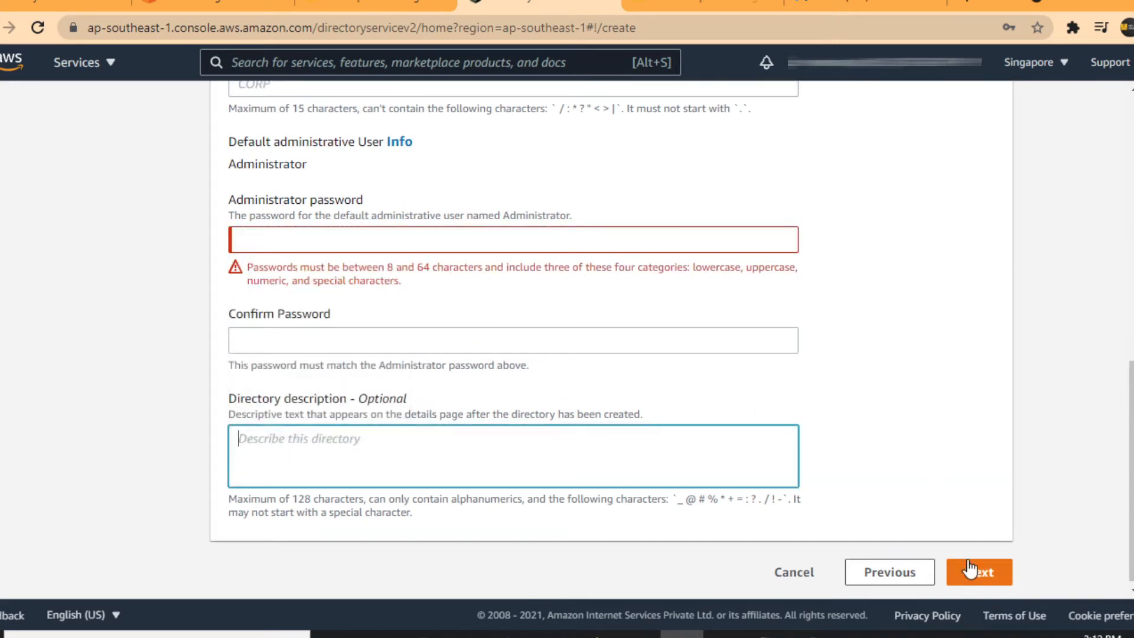
click(822, 578)
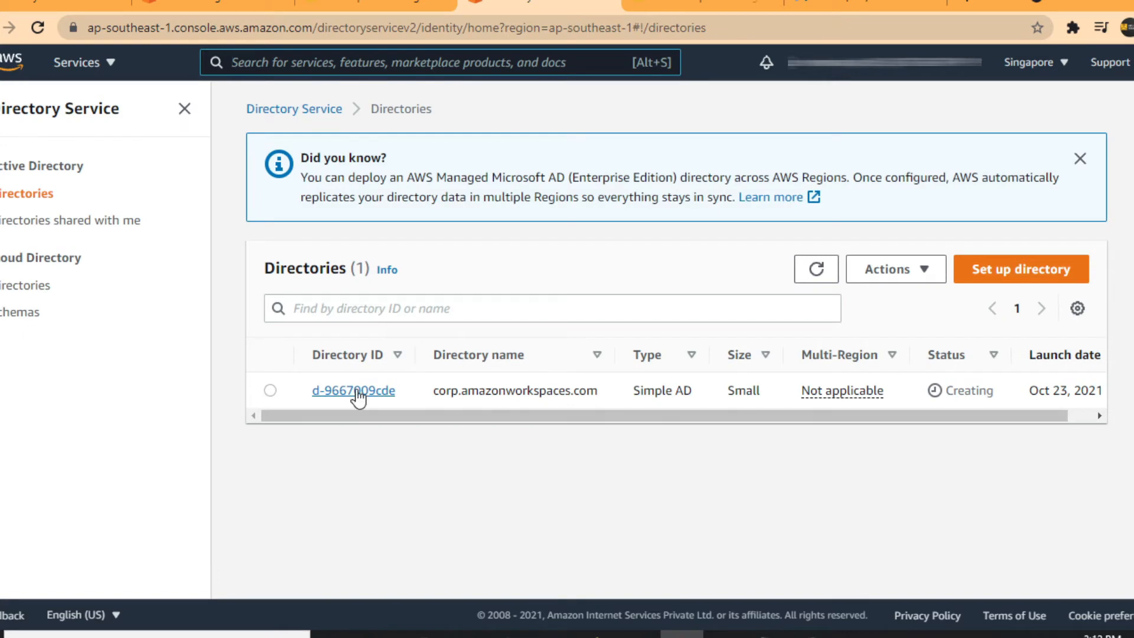
Step: Back in the WorkSpaces console, refresh the directories table to check its status
click(371, 9)
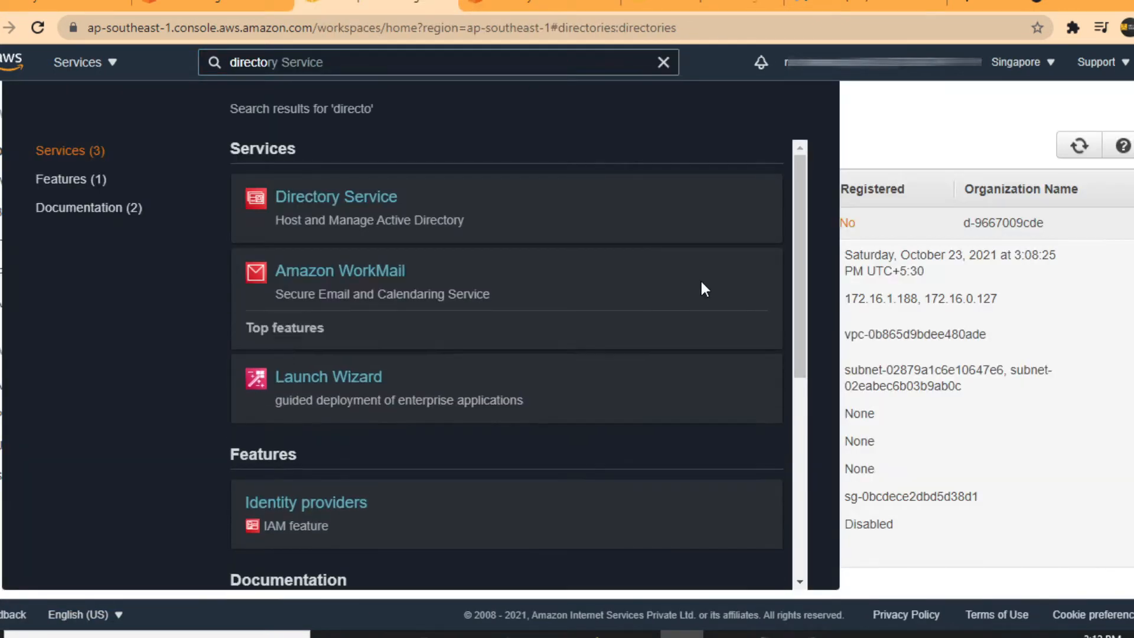
click(1012, 298)
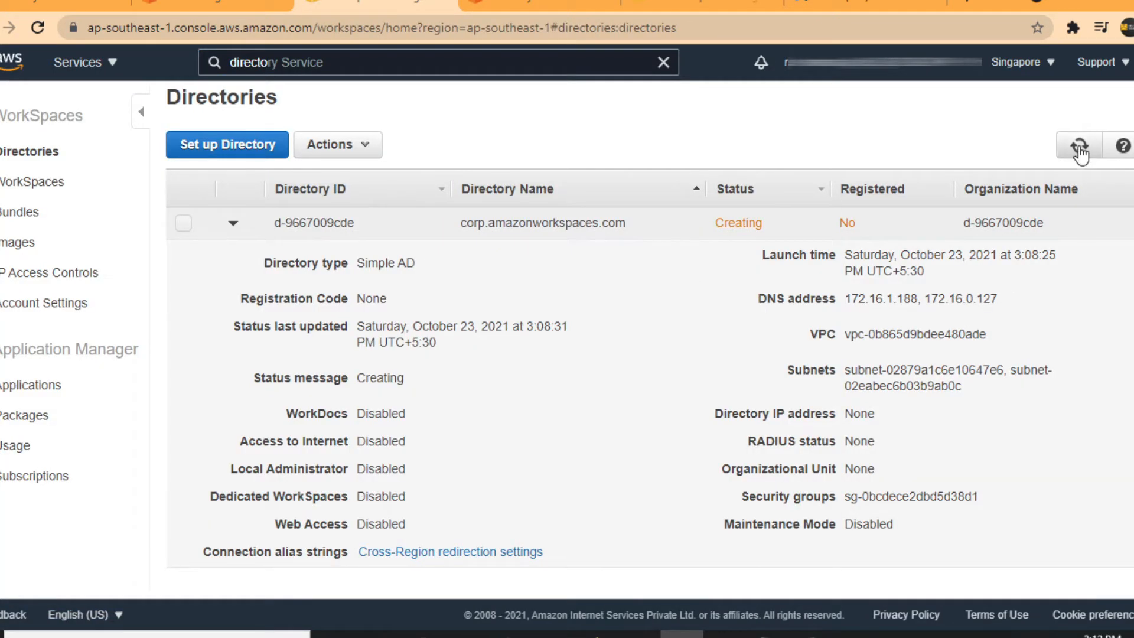
click(1080, 151)
click(1080, 152)
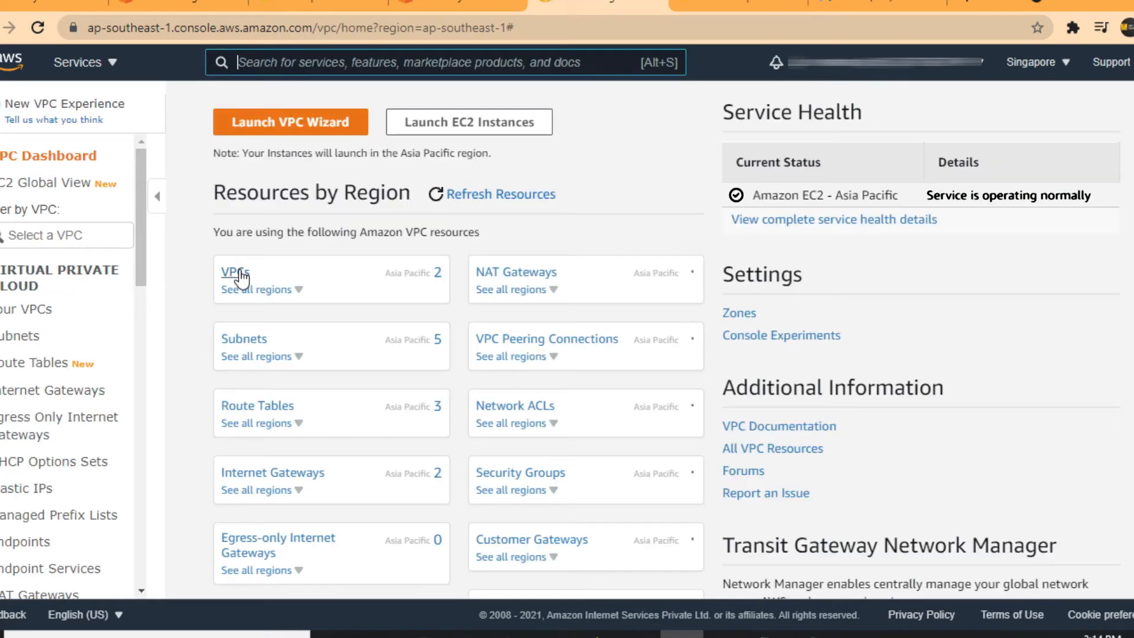
Step: Open Your VPCs and select the first VPC to view its details
click(242, 275)
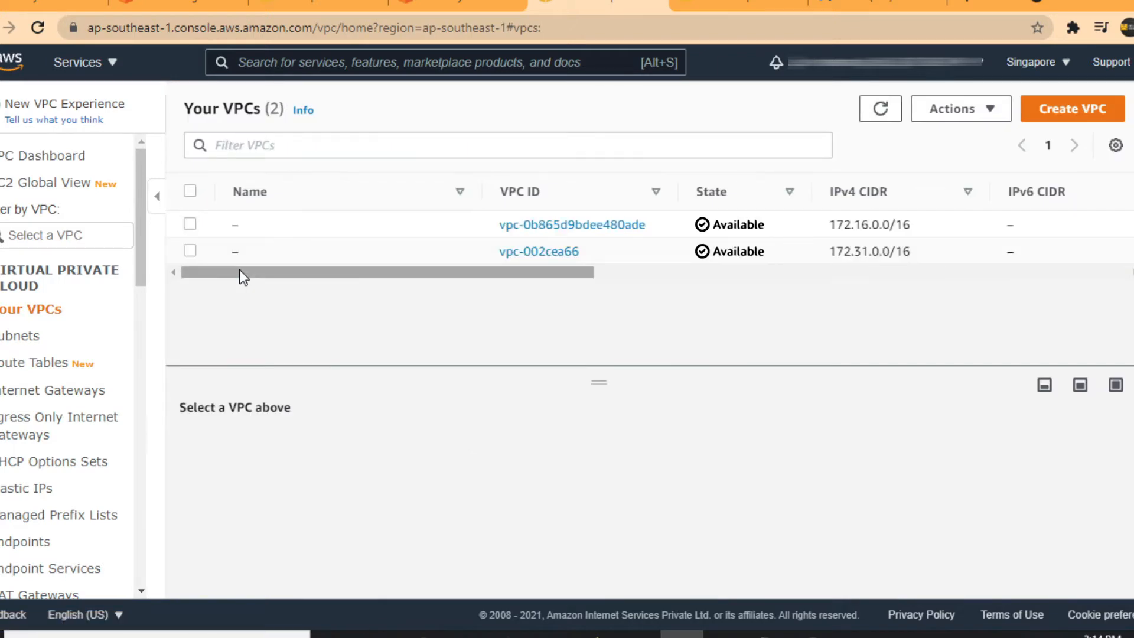
click(190, 225)
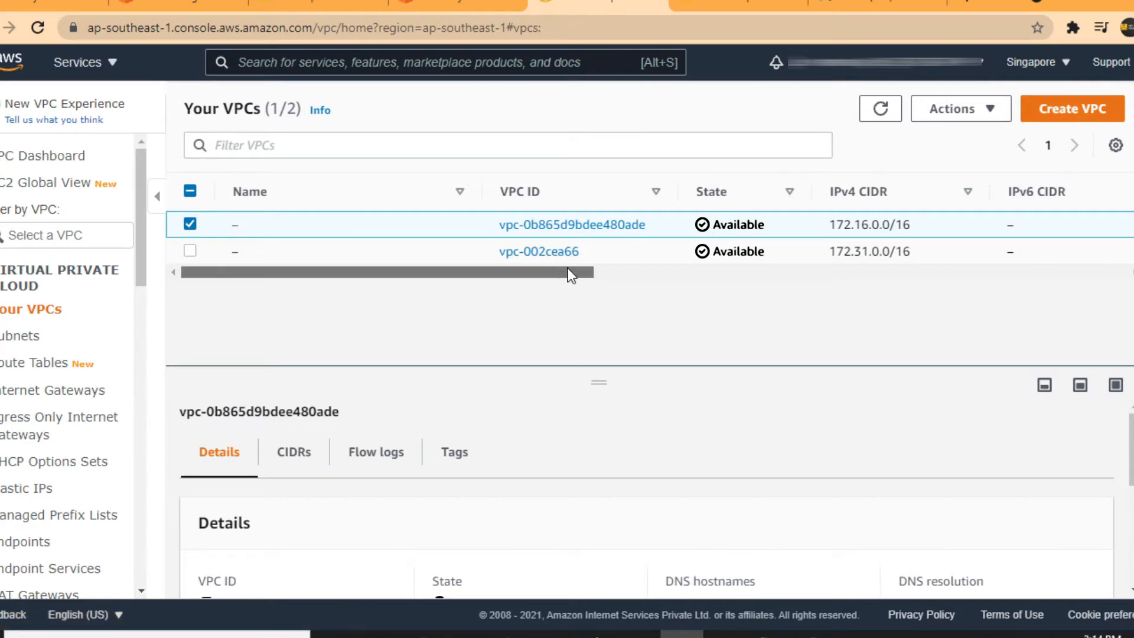
drag(570, 274, 435, 283)
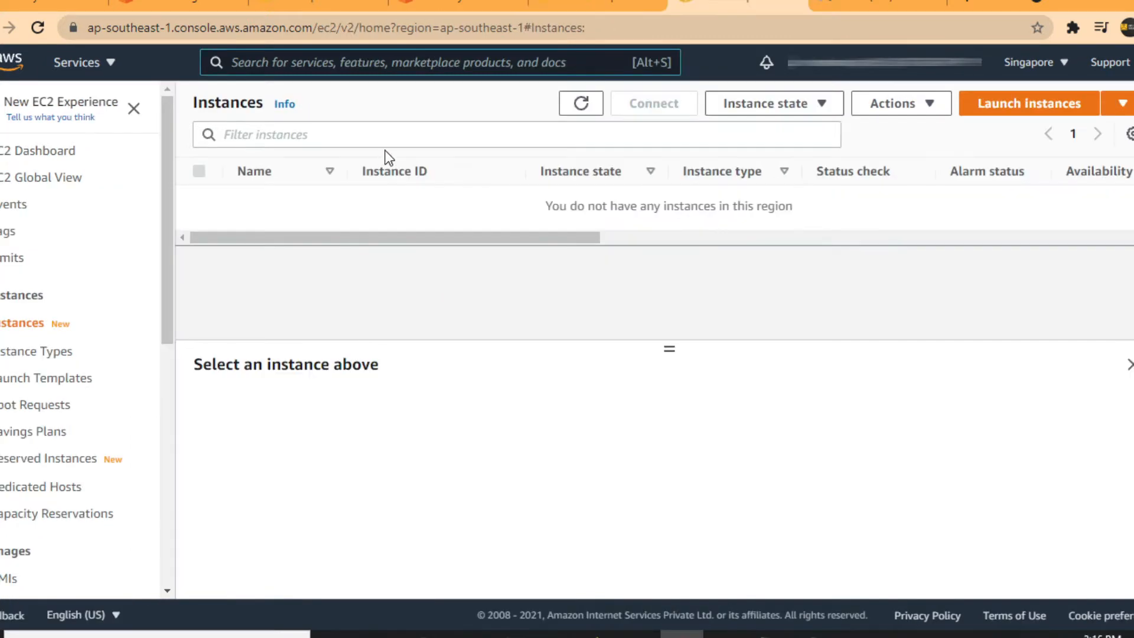
Step: Start an EC2 launch with the Windows Server 2016 Base image on t2.micro
click(985, 116)
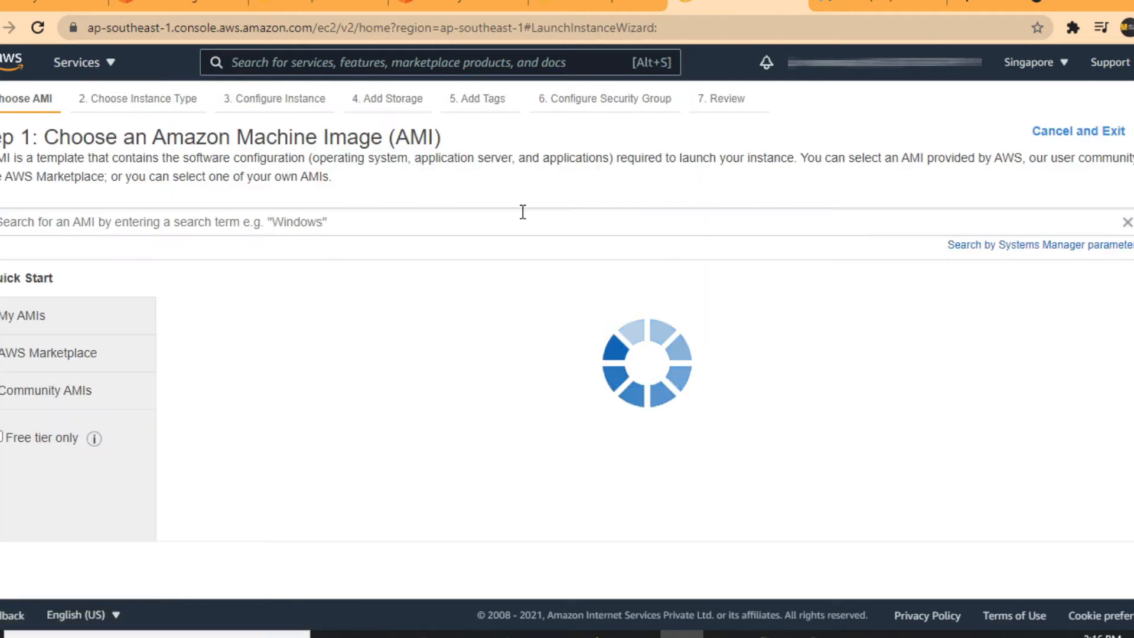
click(348, 224)
text(w)
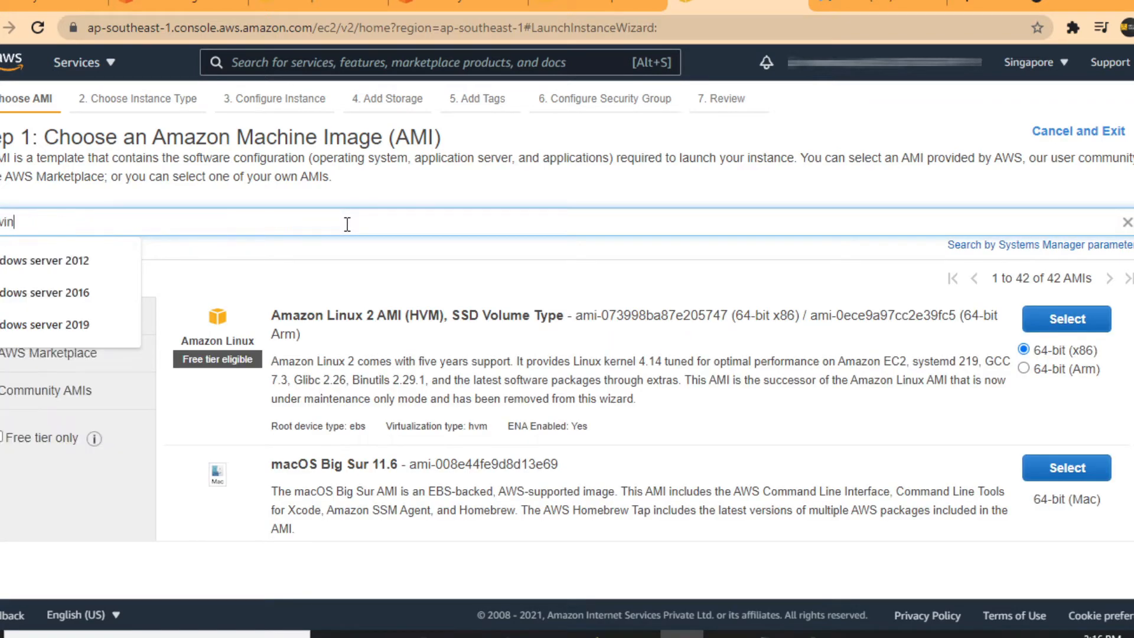
text(indows server 2016)
click(42, 293)
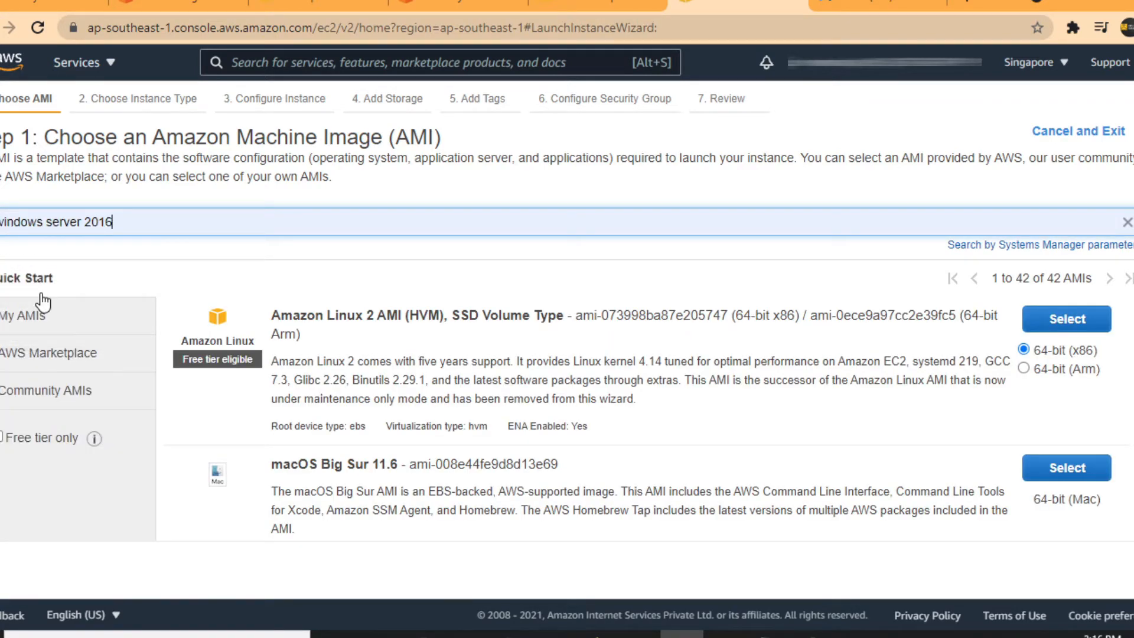
click(1063, 357)
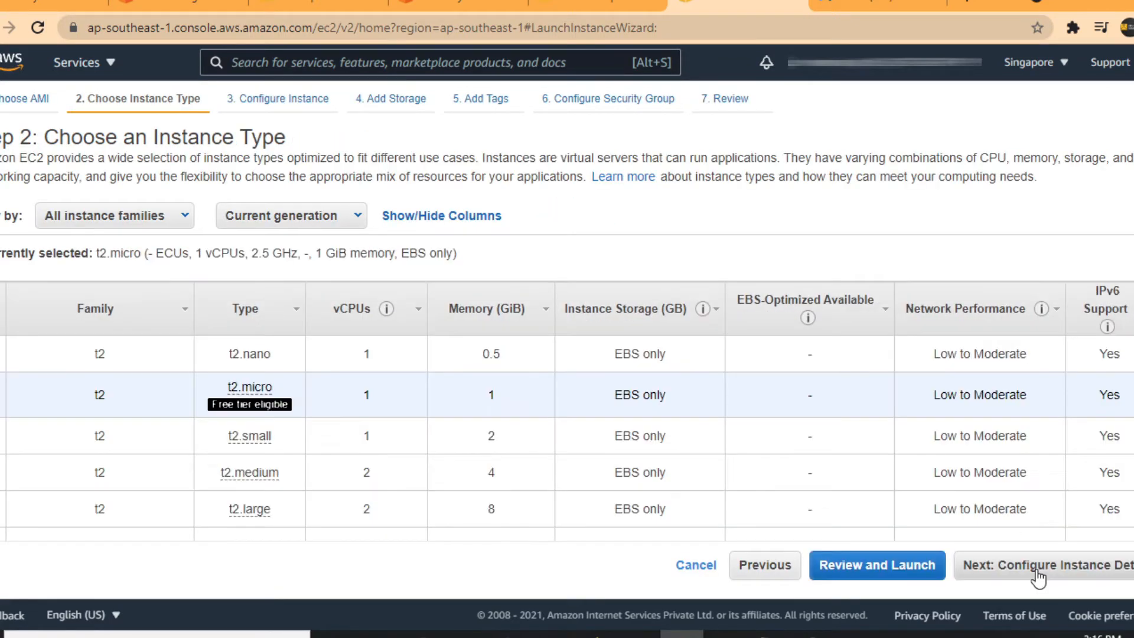
click(1036, 568)
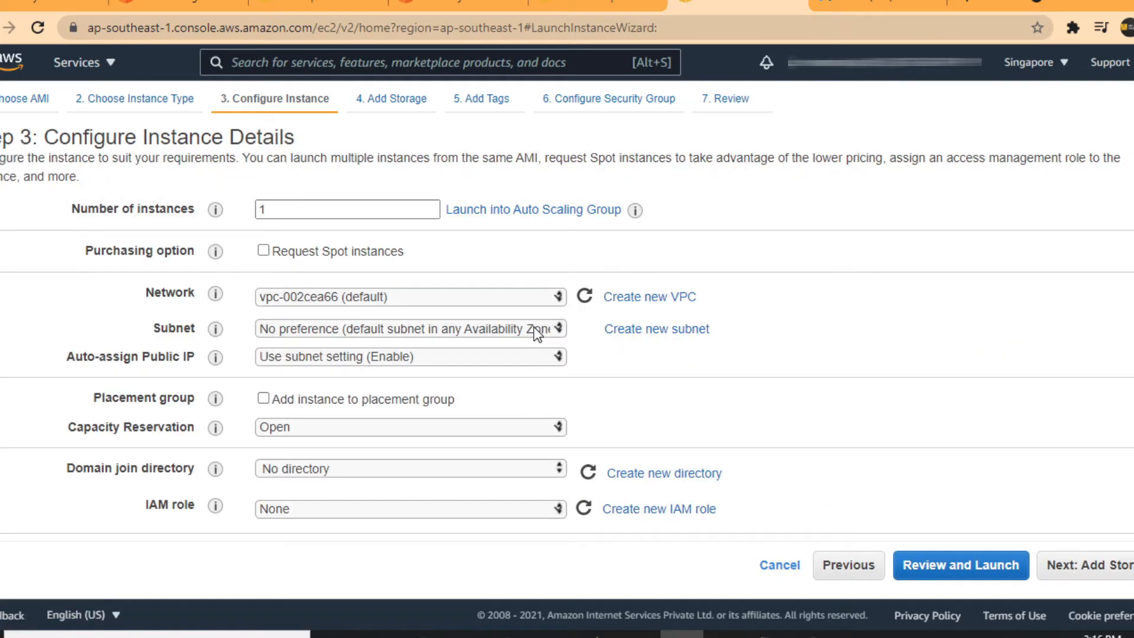
Step: Place the instance in vpc-0b865d9bdee480ade, subnet ap-southeast-1a, with auto-assigned public IP
click(500, 300)
click(468, 314)
click(498, 329)
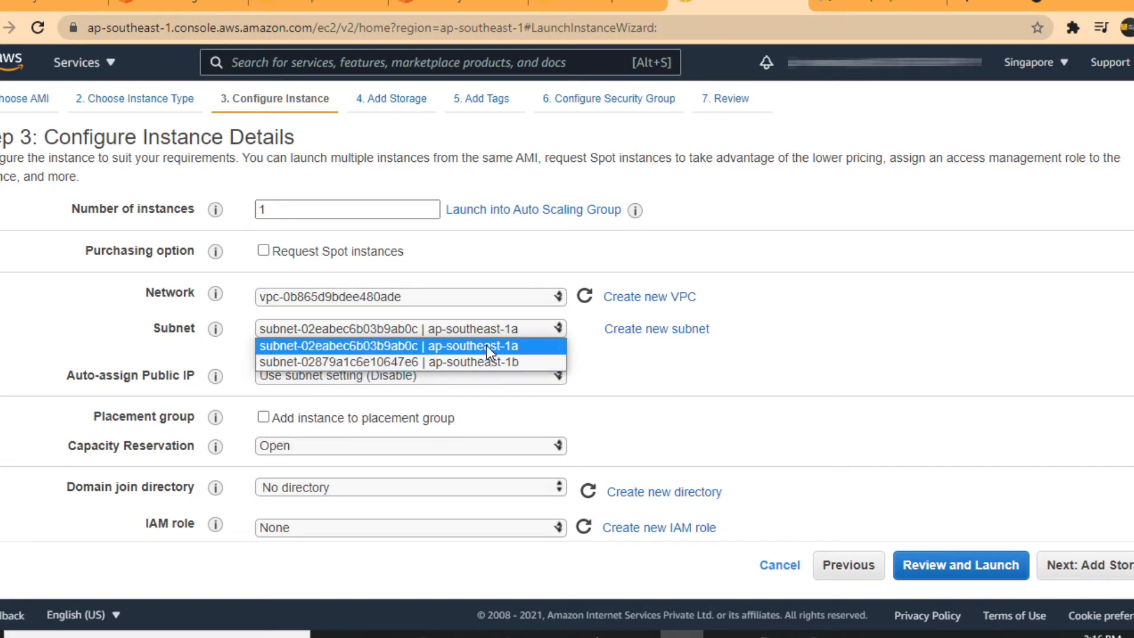
click(488, 349)
click(488, 378)
click(413, 408)
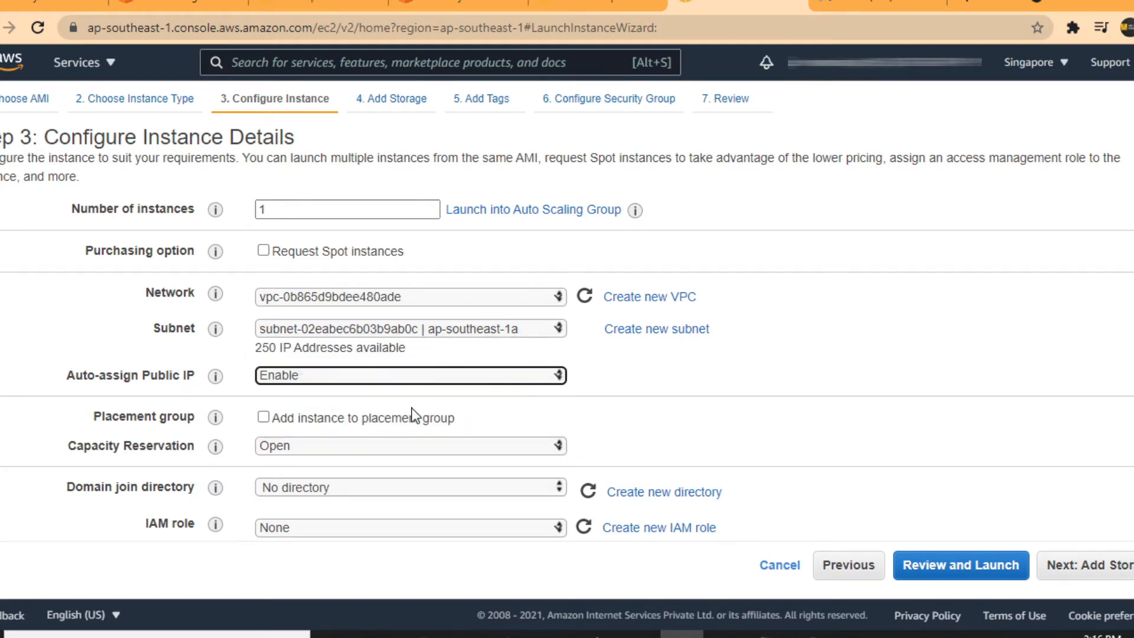
click(1065, 564)
click(1067, 564)
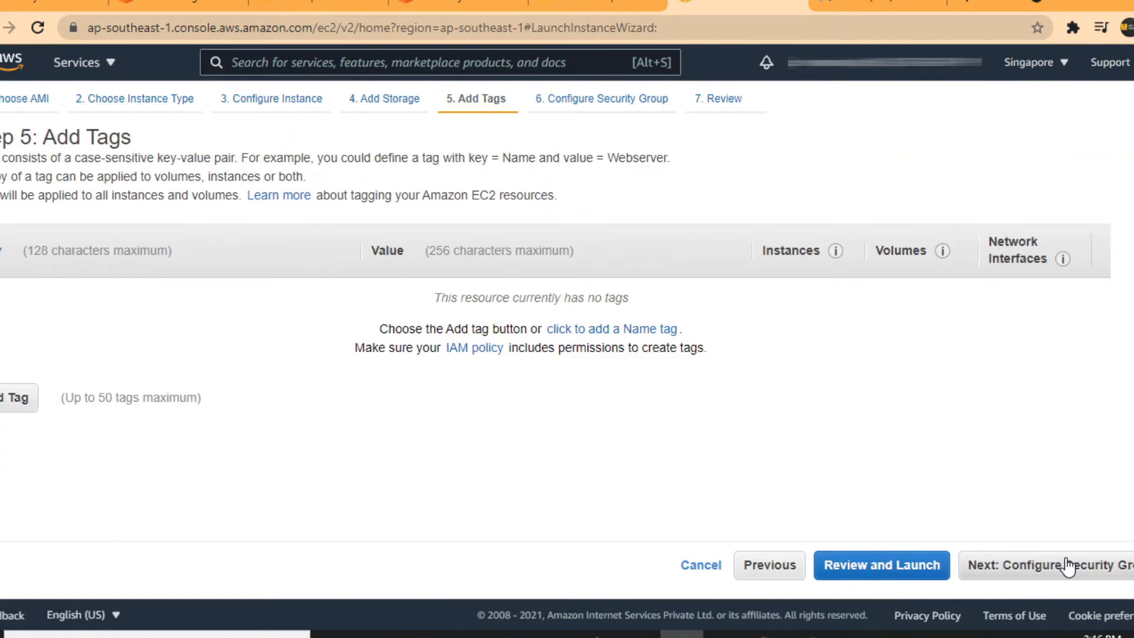
click(1067, 564)
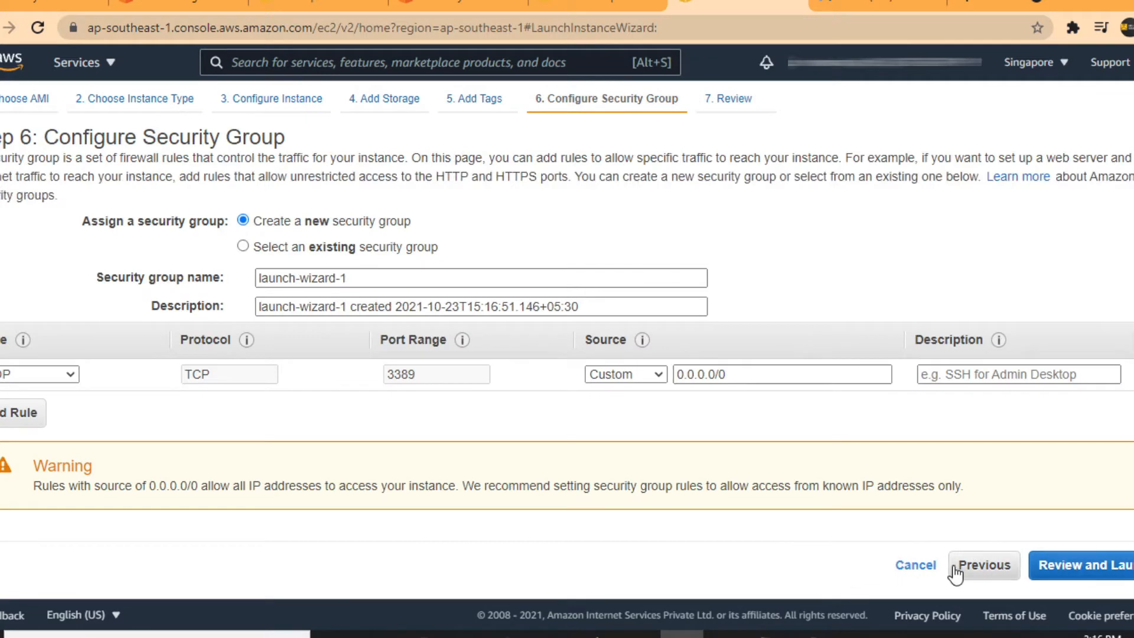
Step: Add the Name tag WORKSPACE_CONNECT and proceed to the launch review
click(955, 572)
click(640, 330)
text(W)
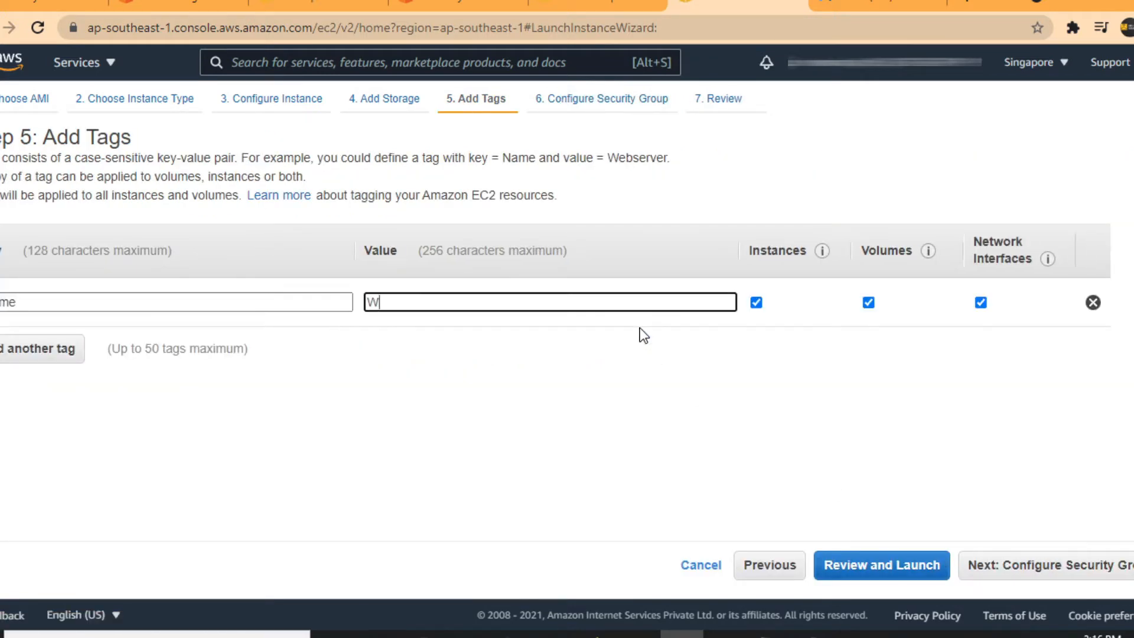
text(ORKSPACE)
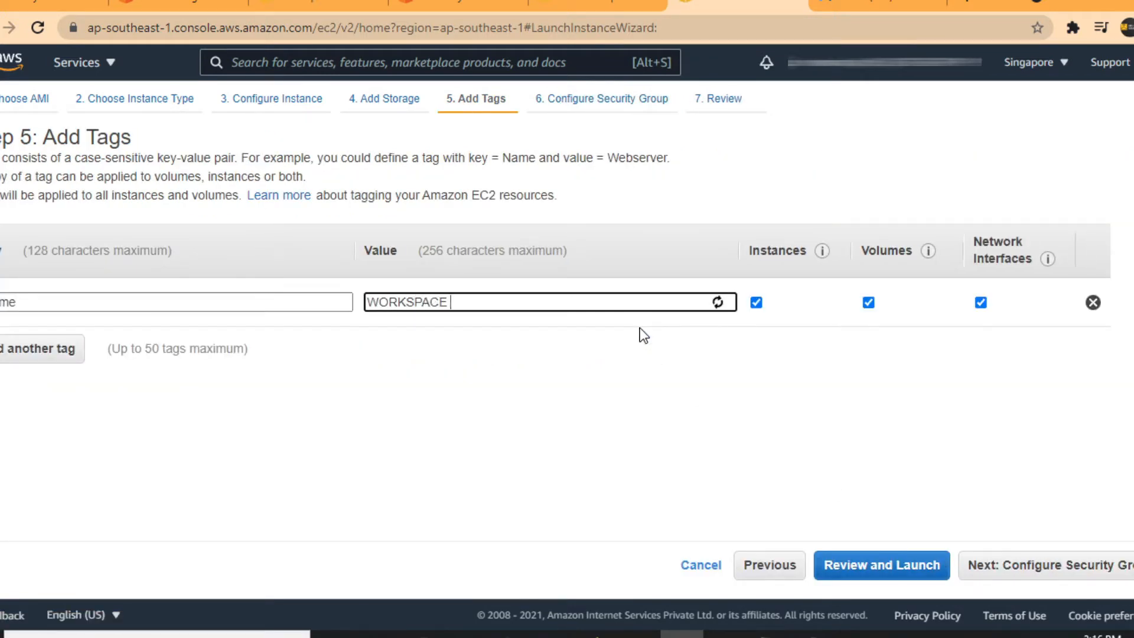
text(_CONNECT)
click(1069, 577)
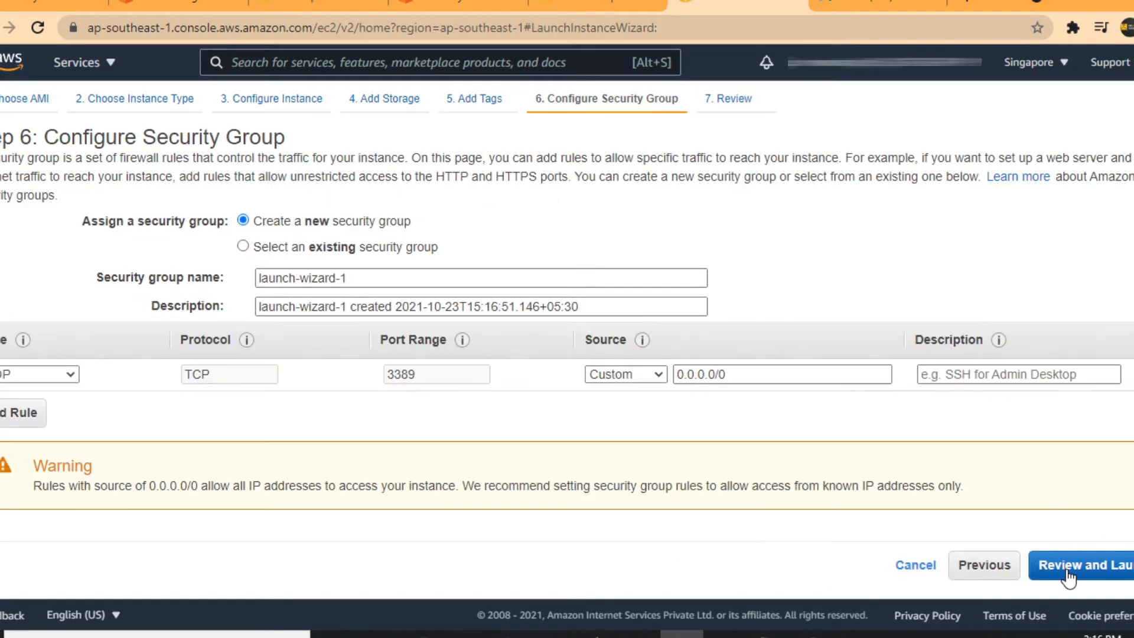
click(1069, 578)
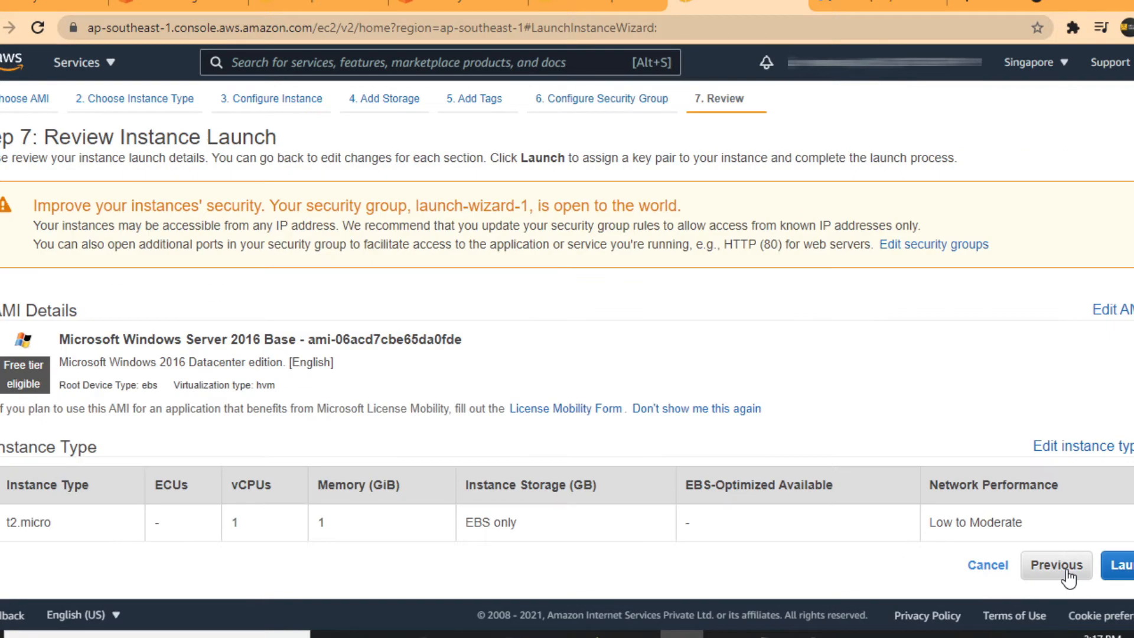
Step: Create and download a new key pair named TestWorkspaceEc2
click(1069, 577)
click(1068, 577)
click(1111, 569)
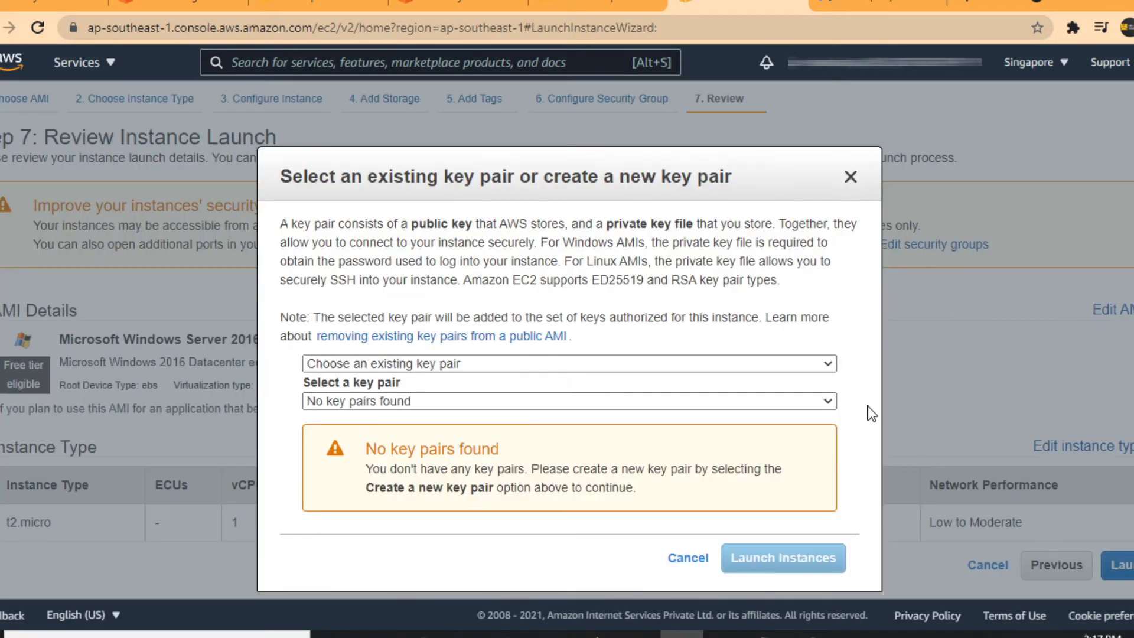
click(534, 364)
click(531, 395)
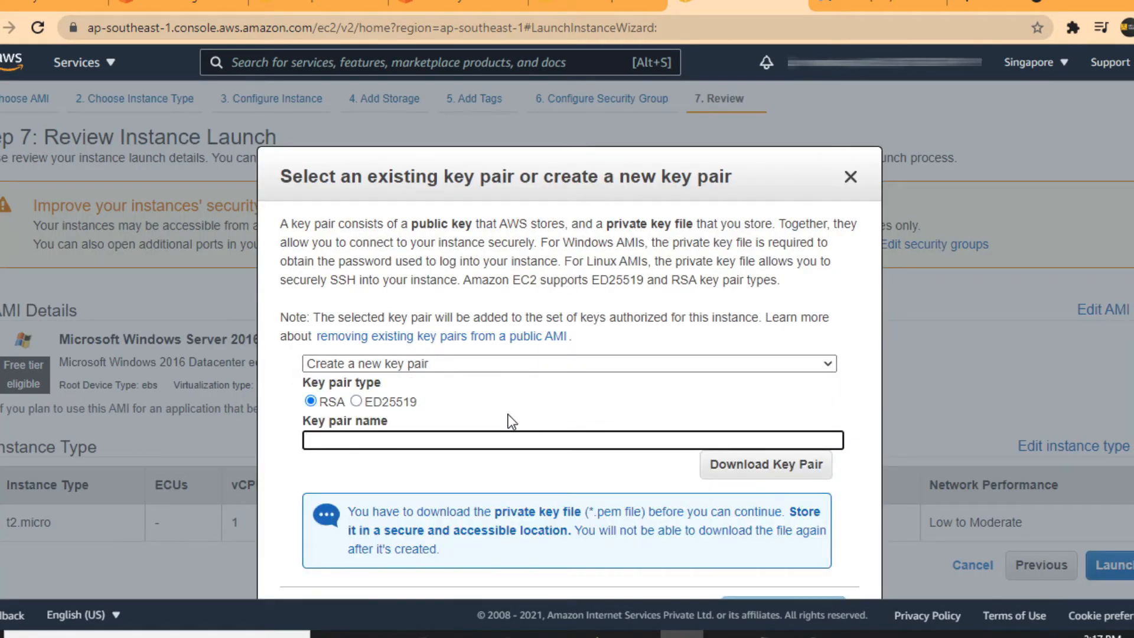
text(P)
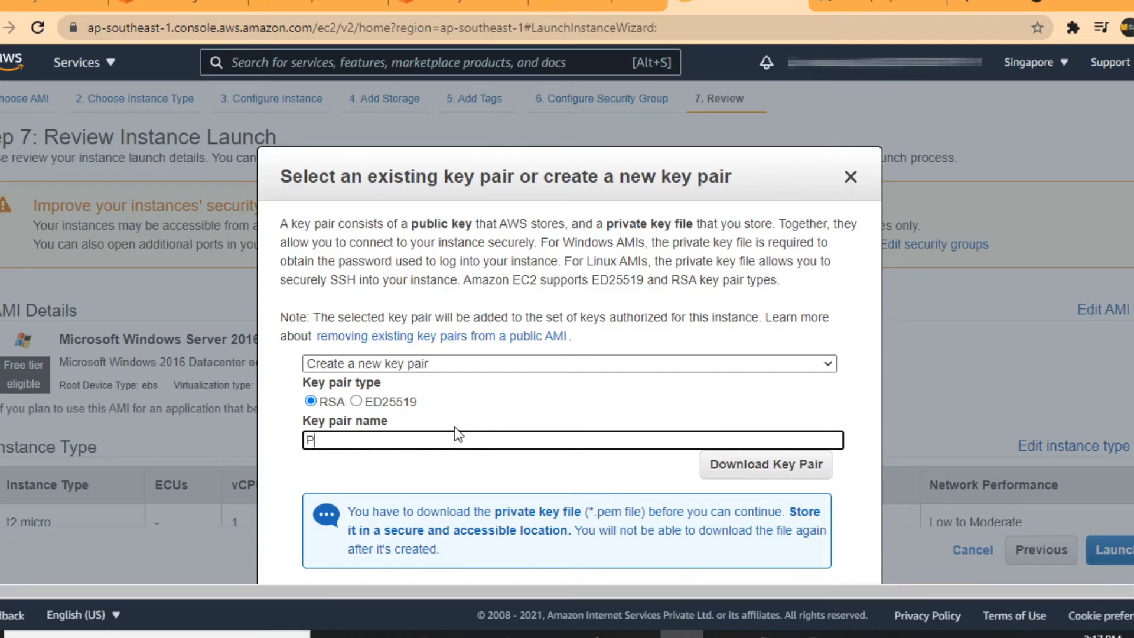
key(BackSpace)
text(TestWorkspaceEc2)
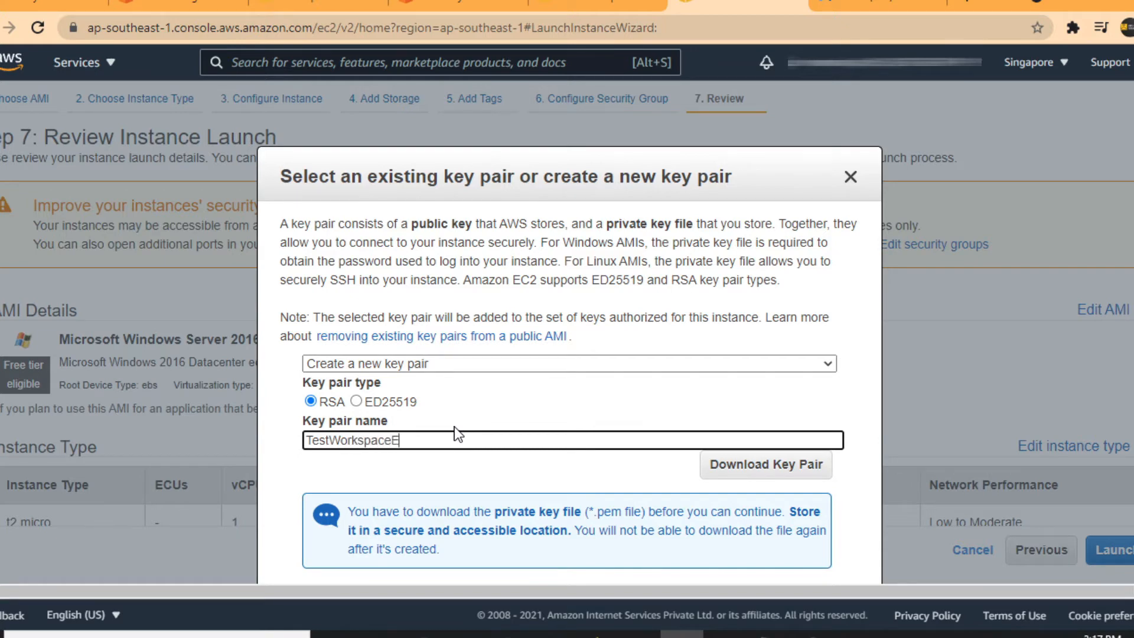
click(760, 469)
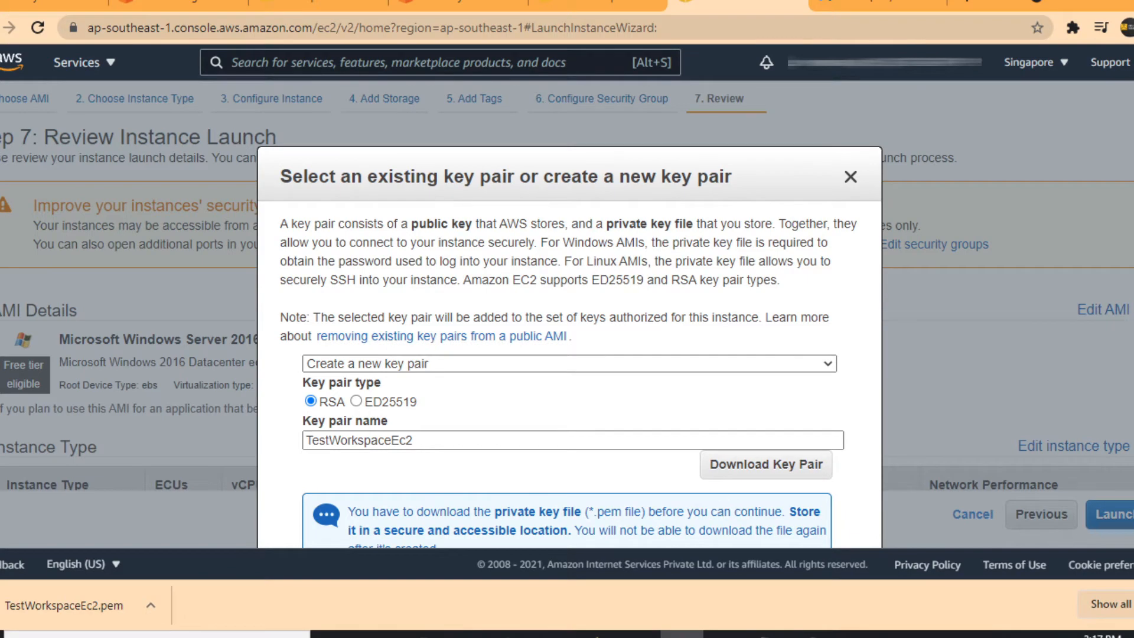
Step: Launch the instance and view WORKSPACE_CONNECT pending in the instances list
scroll(567, 313, down, 2)
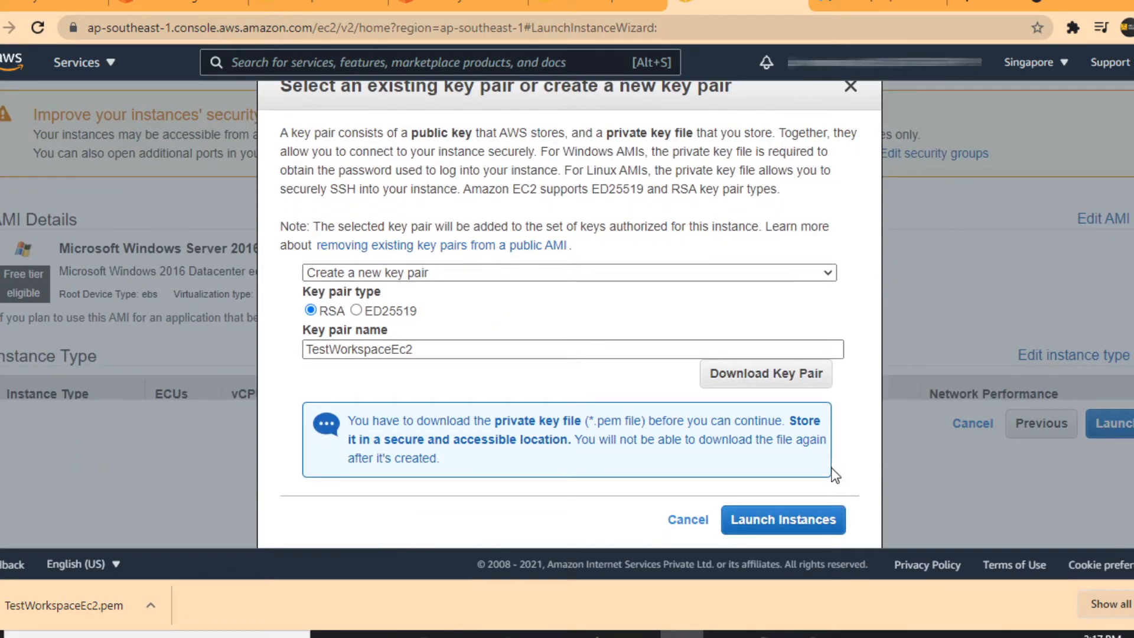
click(824, 520)
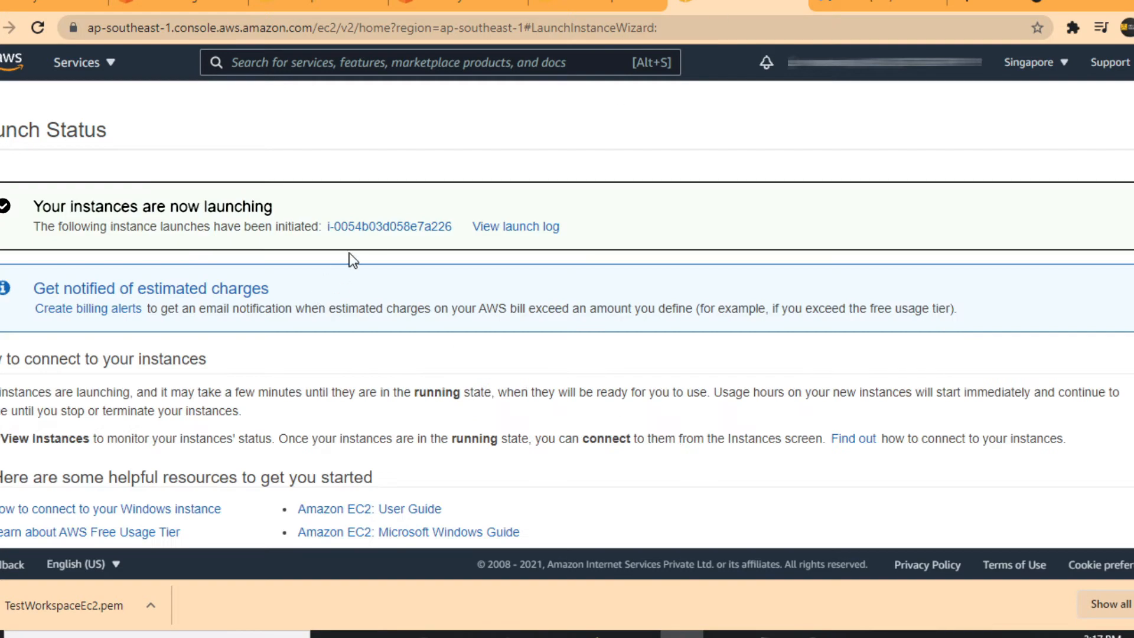
click(387, 230)
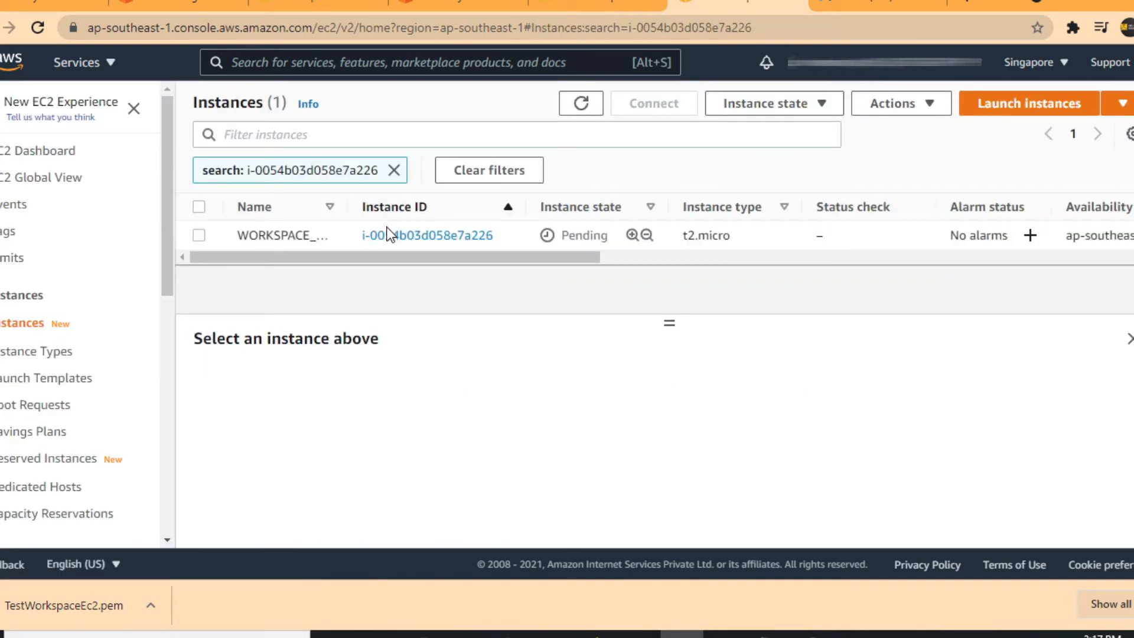
drag(345, 206, 439, 195)
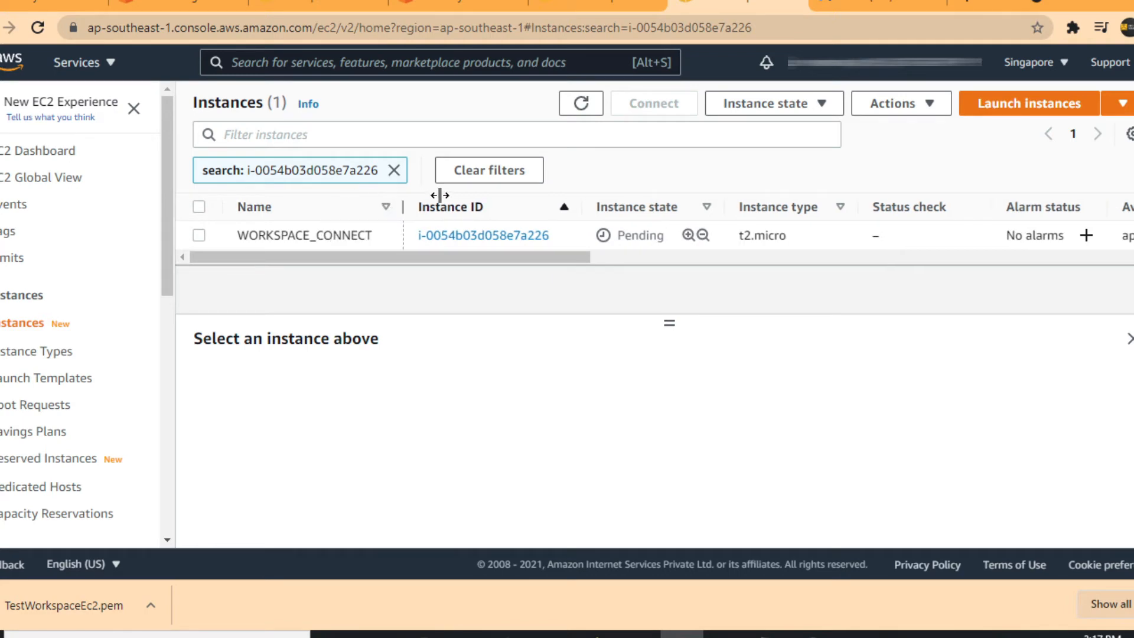
Step: Refresh the corp.amazonworkspaces.com directory status and the WorkSpaces directories list
click(457, 5)
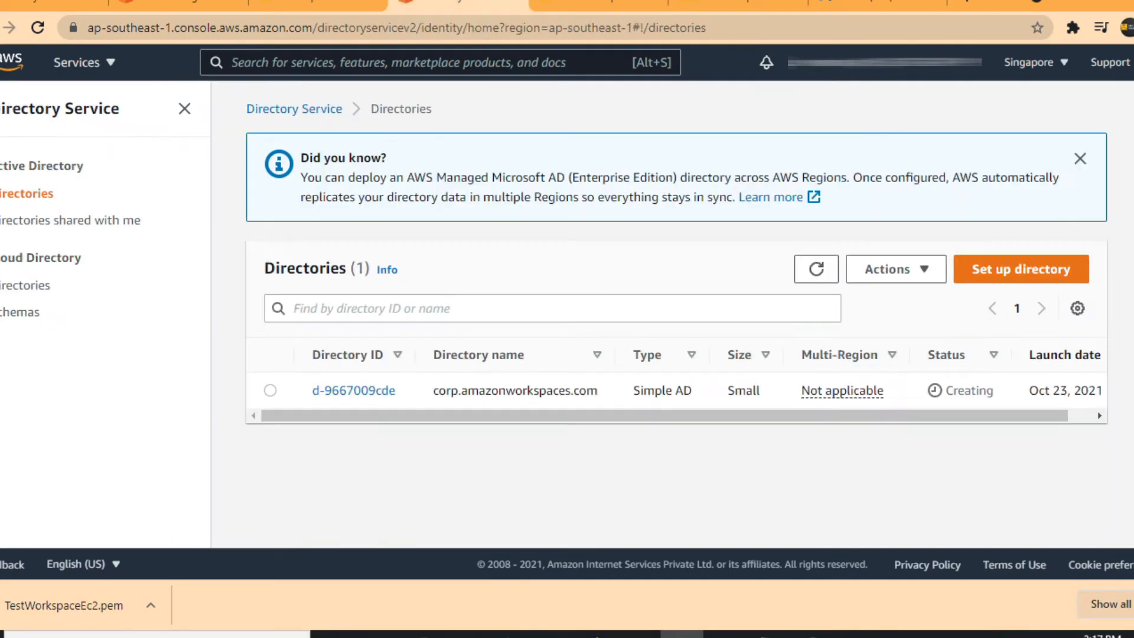
click(810, 267)
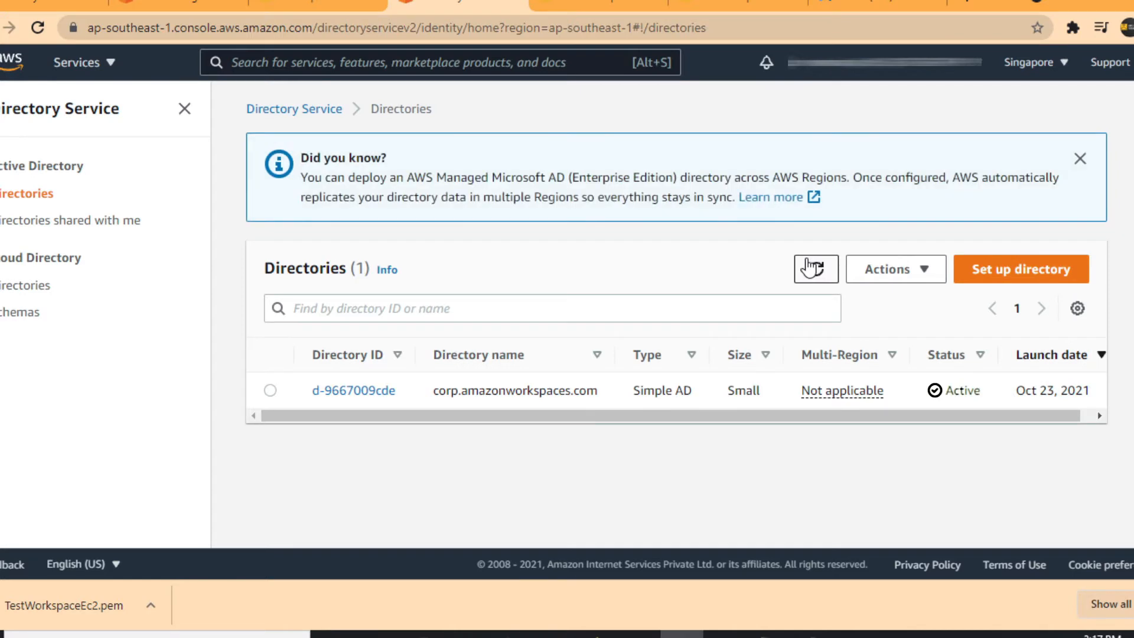
click(264, 397)
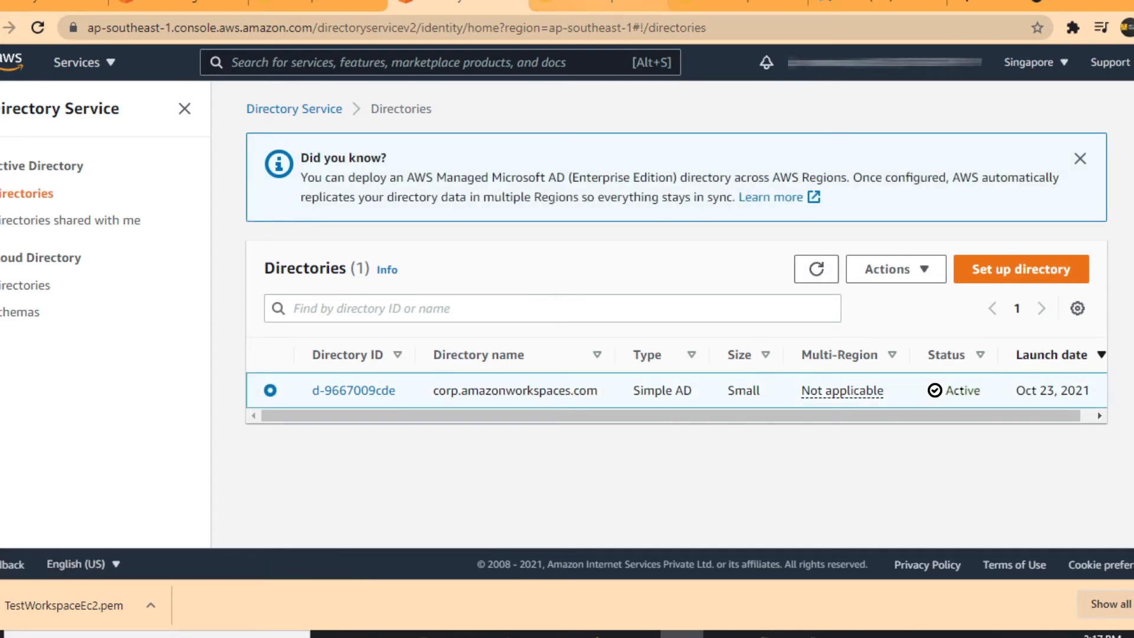
click(580, 3)
click(319, 5)
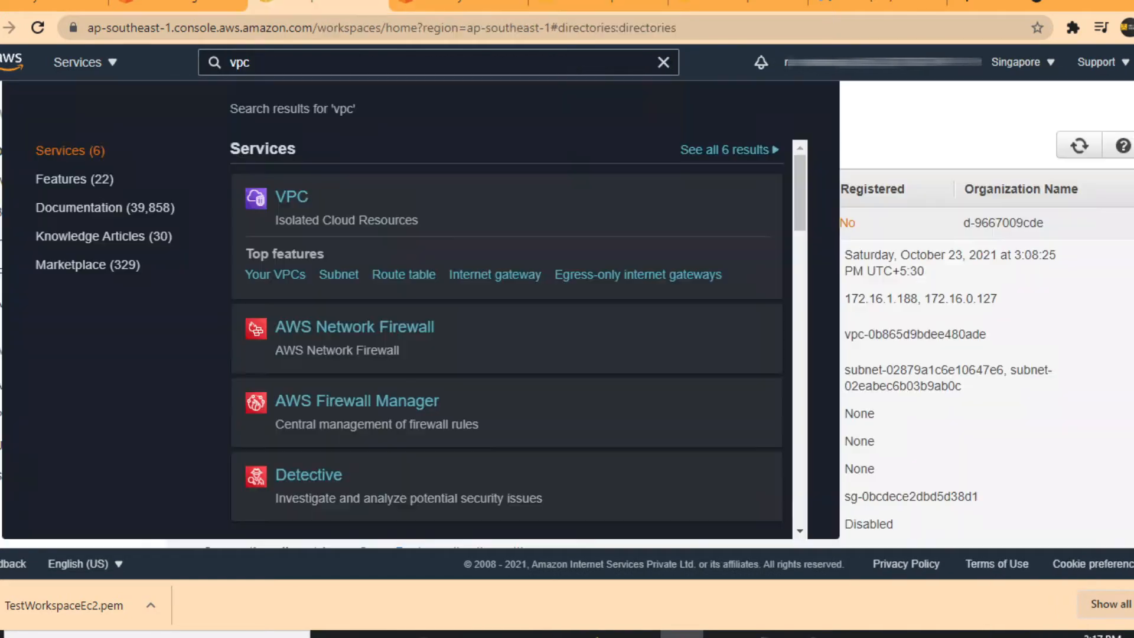
click(890, 147)
click(1076, 152)
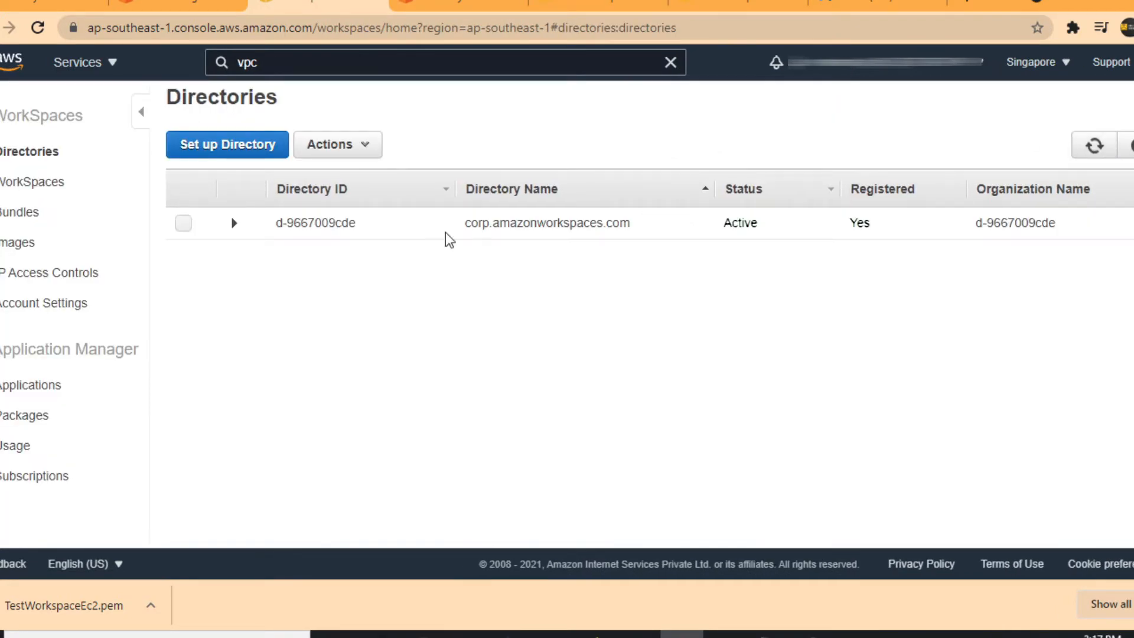
Step: Open the WorkSpaces list and recheck ws-b2prhq3nn details after repeated refreshes, then go to Gmail
click(42, 183)
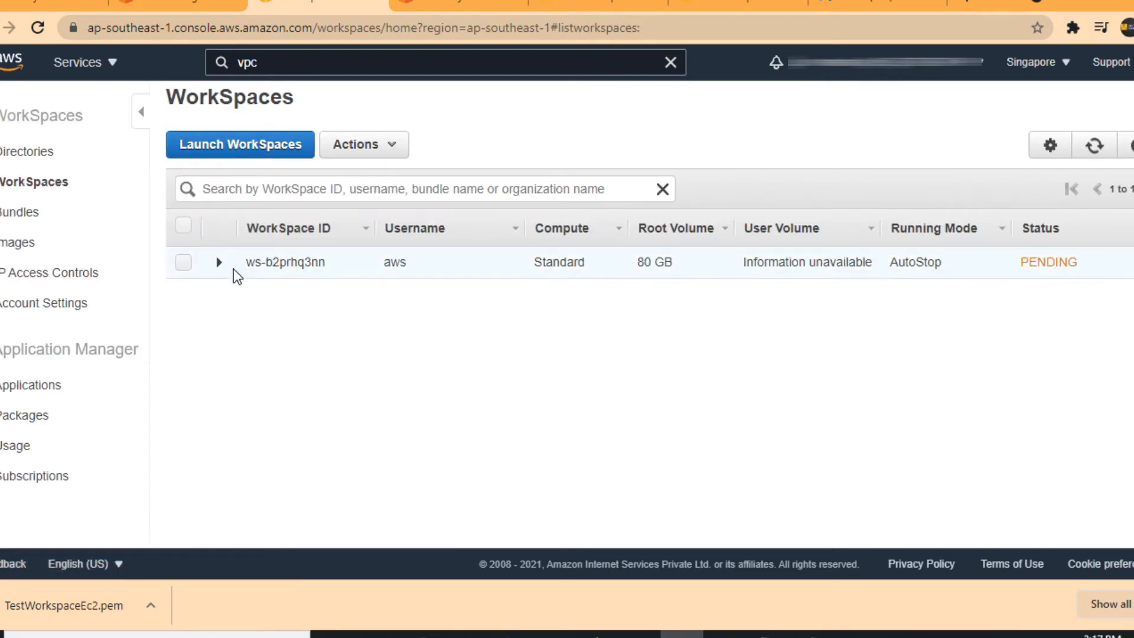
click(219, 262)
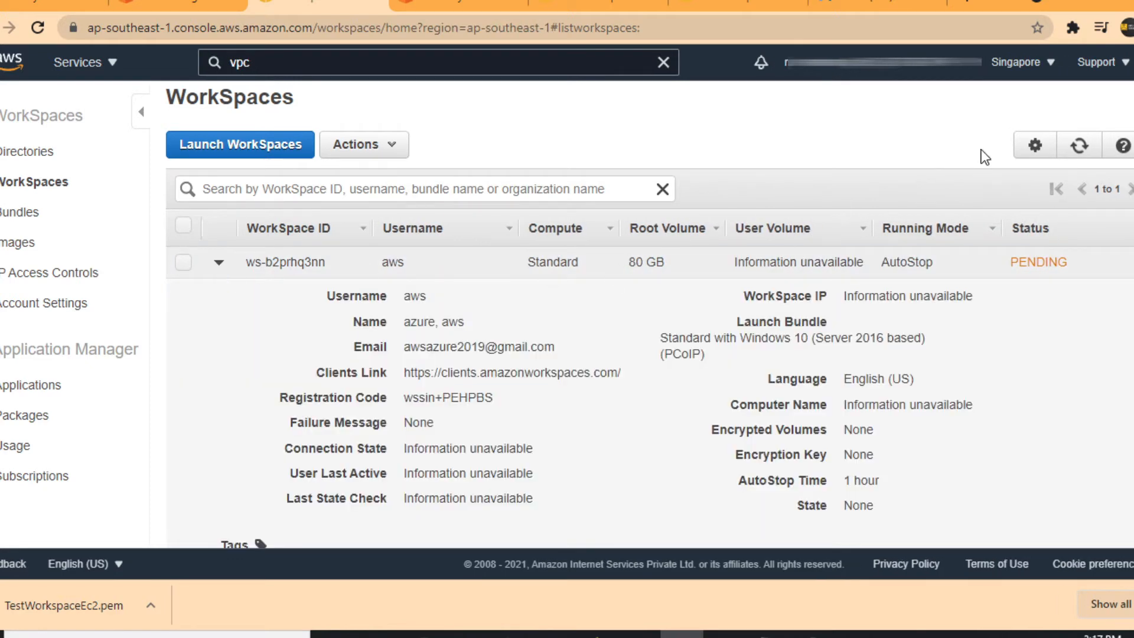
click(1076, 151)
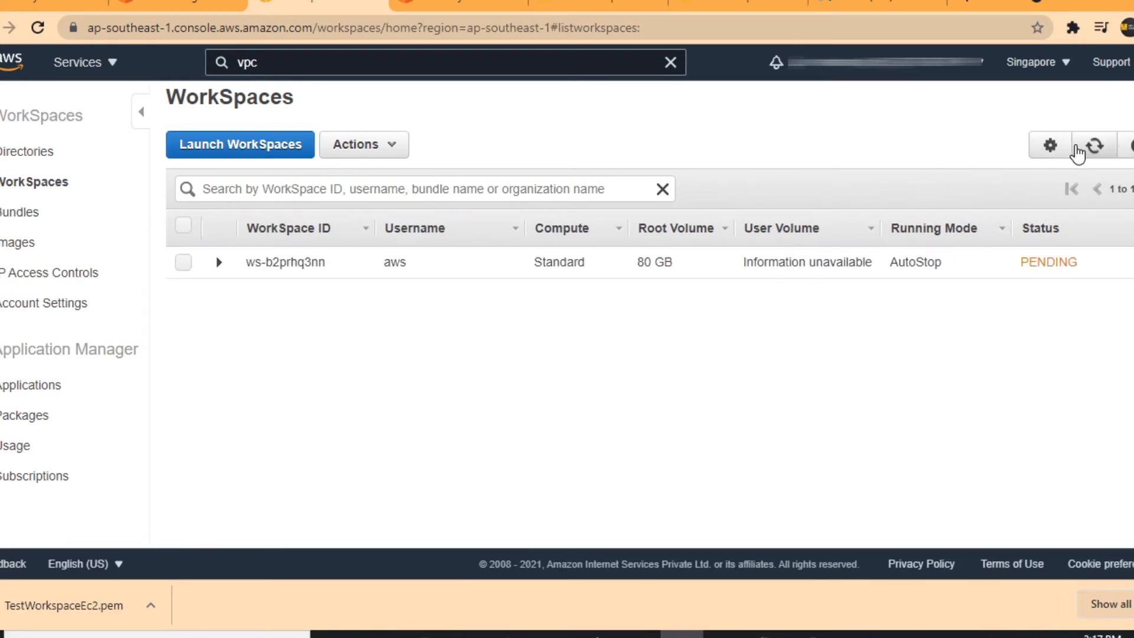
click(1076, 152)
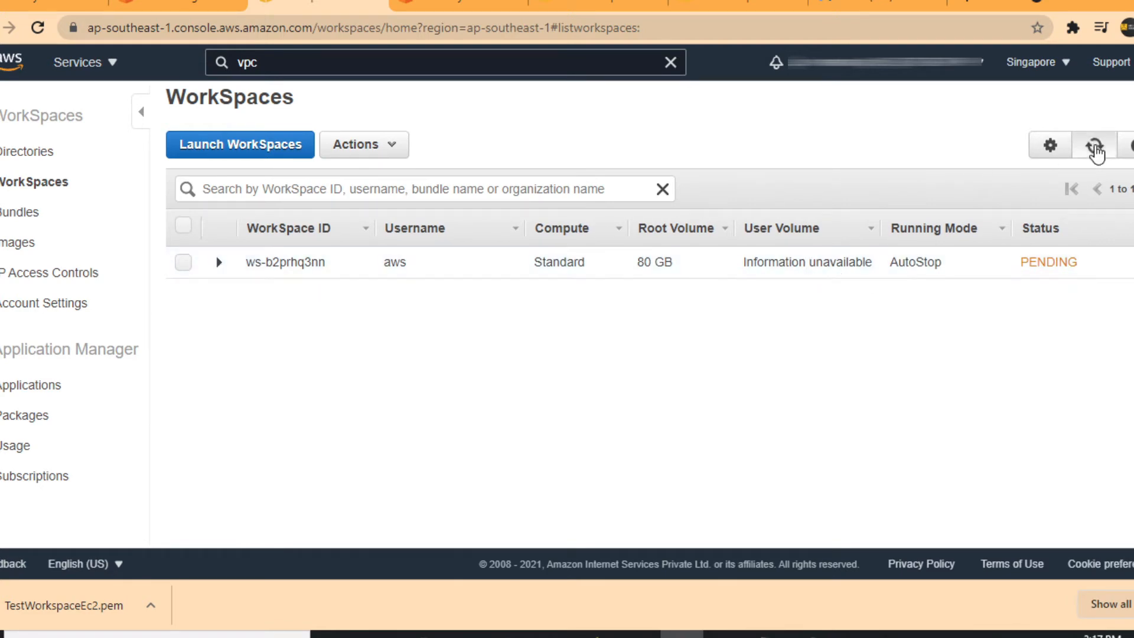
click(1094, 149)
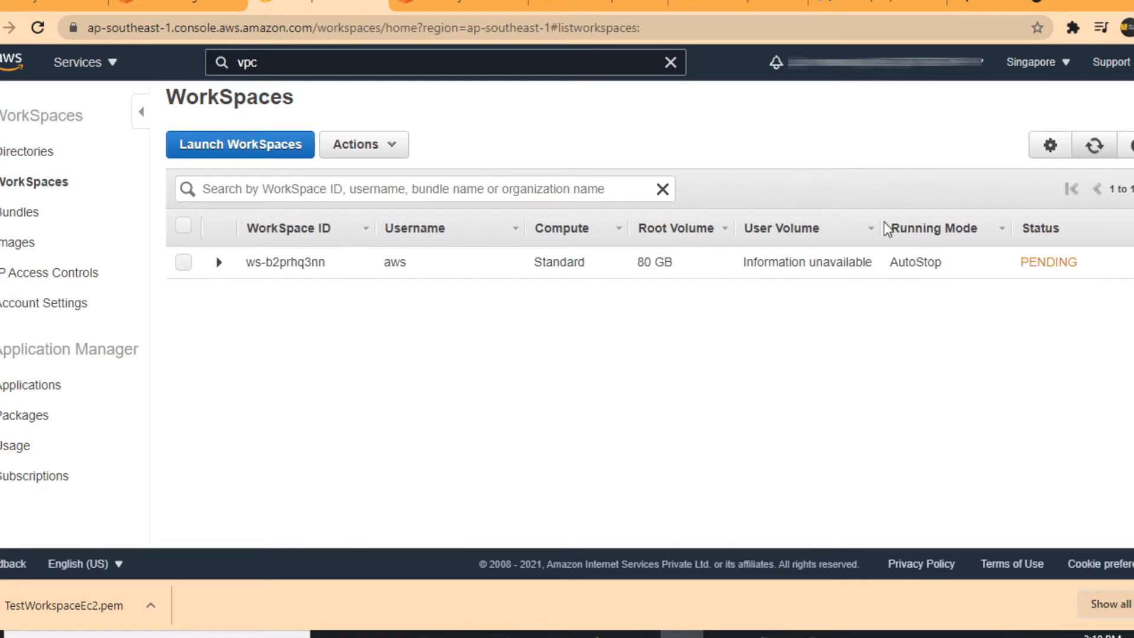
click(219, 262)
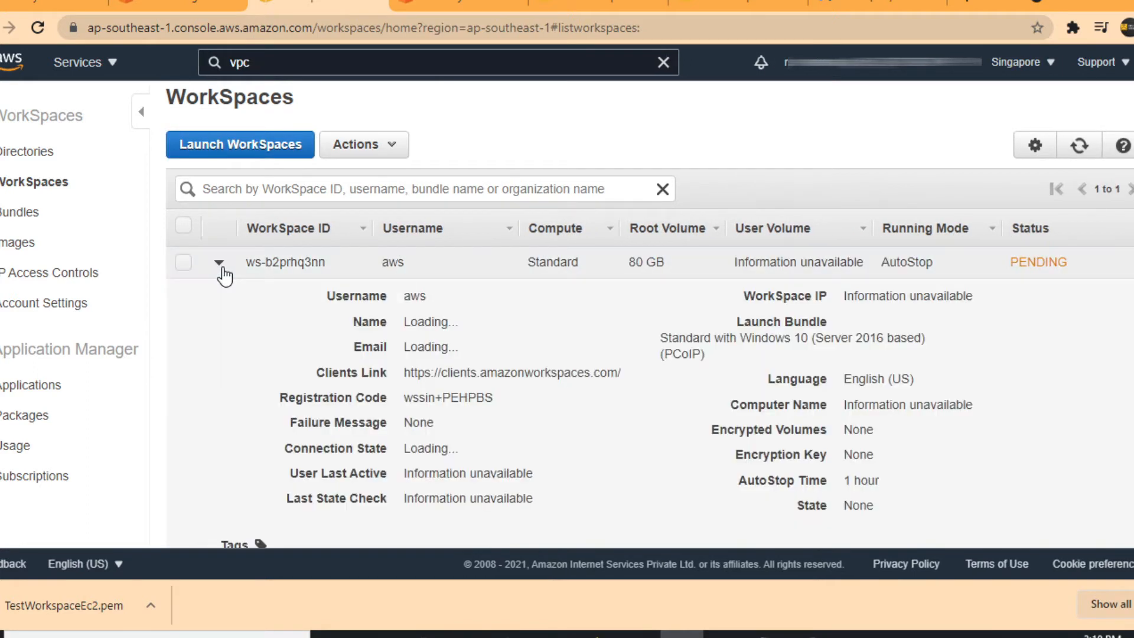
click(874, 4)
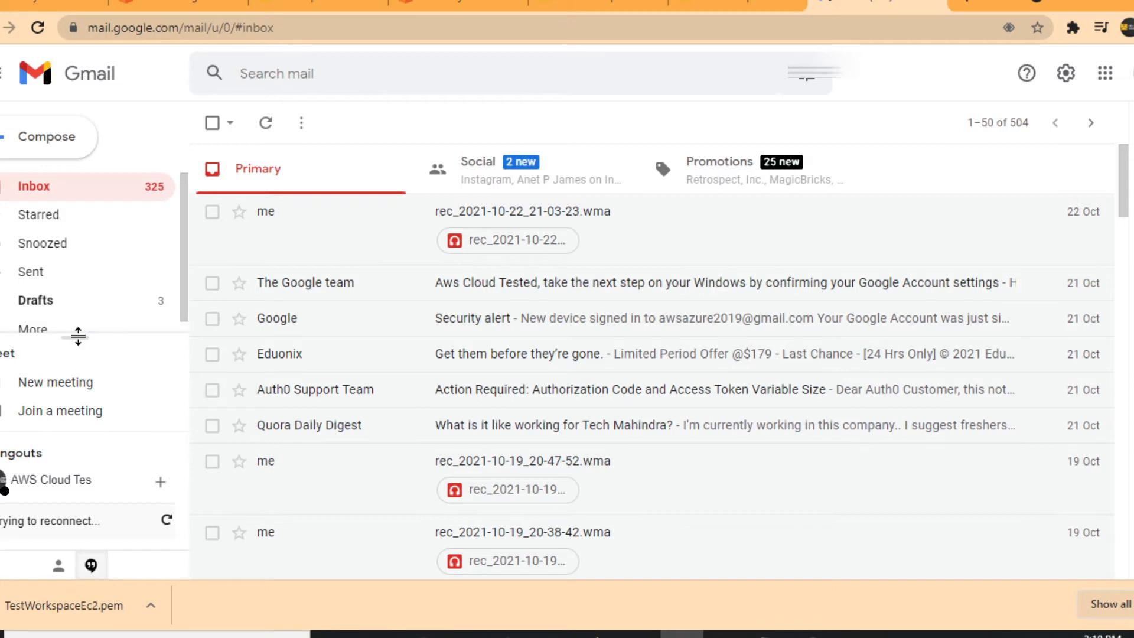
Step: Search the Gmail labels and Spam folder for the WorkSpace invitation, then return to the AWS console
drag(79, 336, 90, 449)
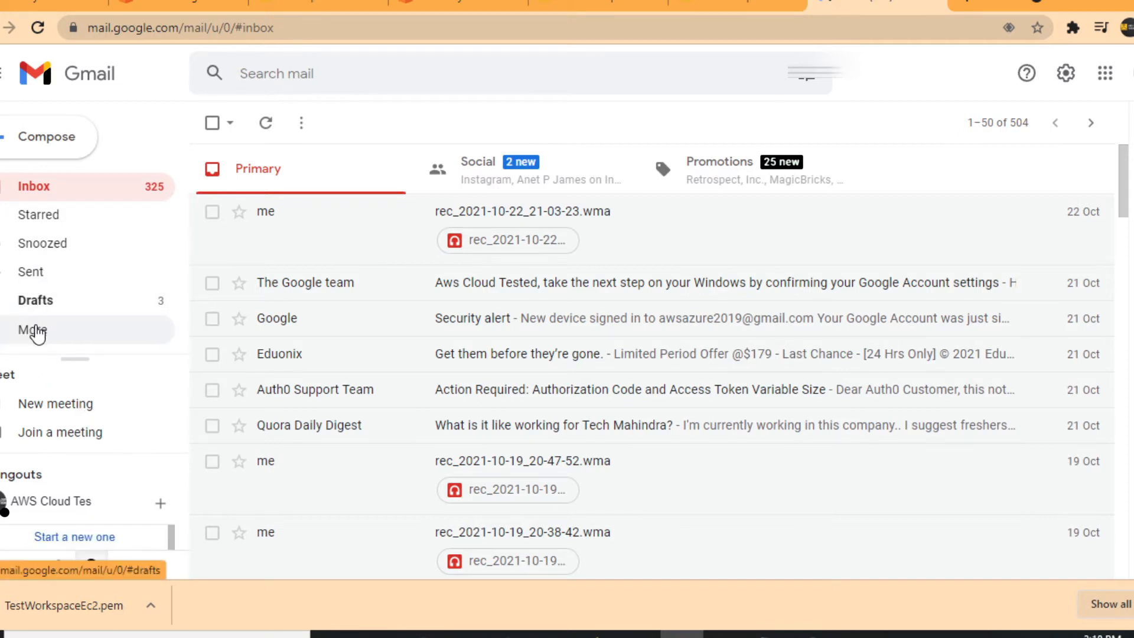
click(57, 331)
scroll(186, 266, down, 3)
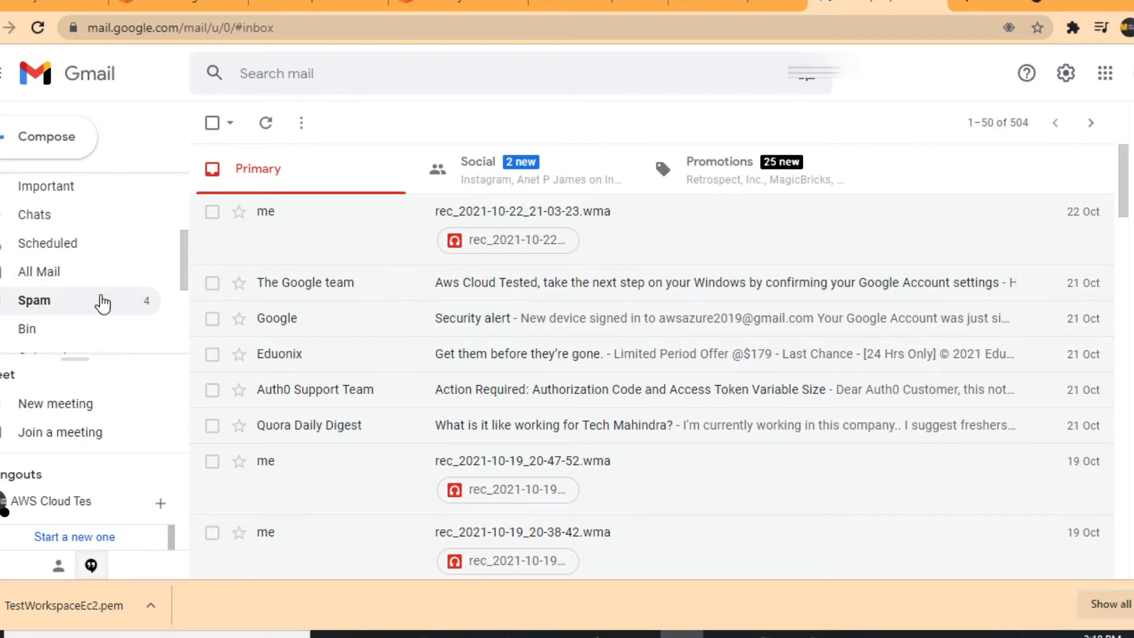
click(471, 228)
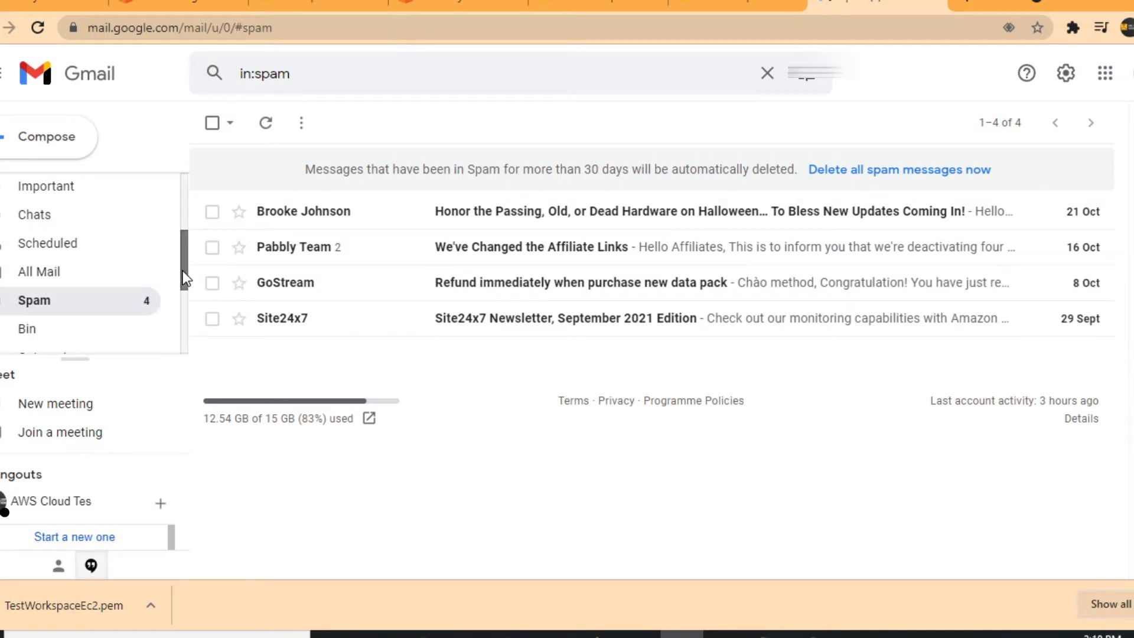
drag(183, 271, 190, 160)
click(31, 188)
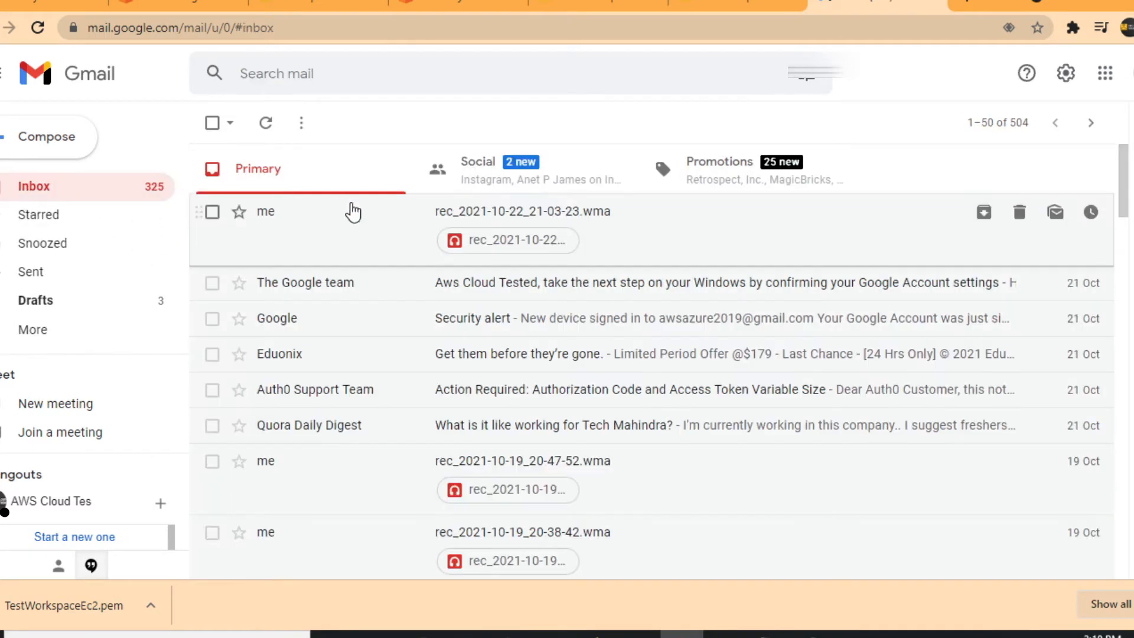
click(739, 4)
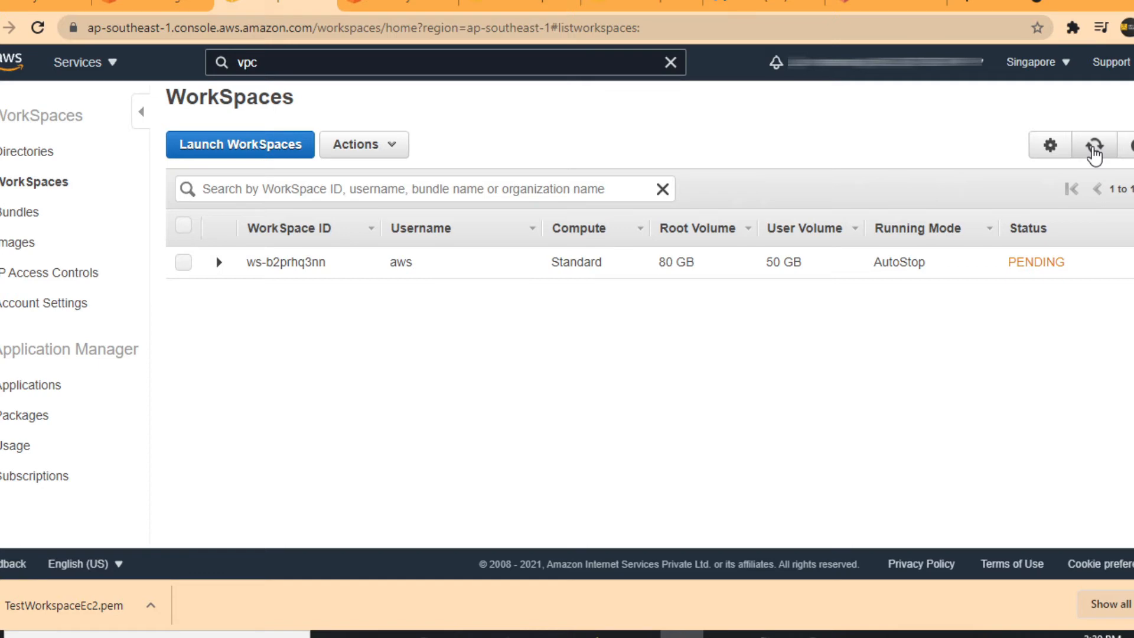
Step: Refresh the WorkSpaces list, then open the profile setup link in the 'Your Amazon WorkSpace' invitation email
click(1094, 152)
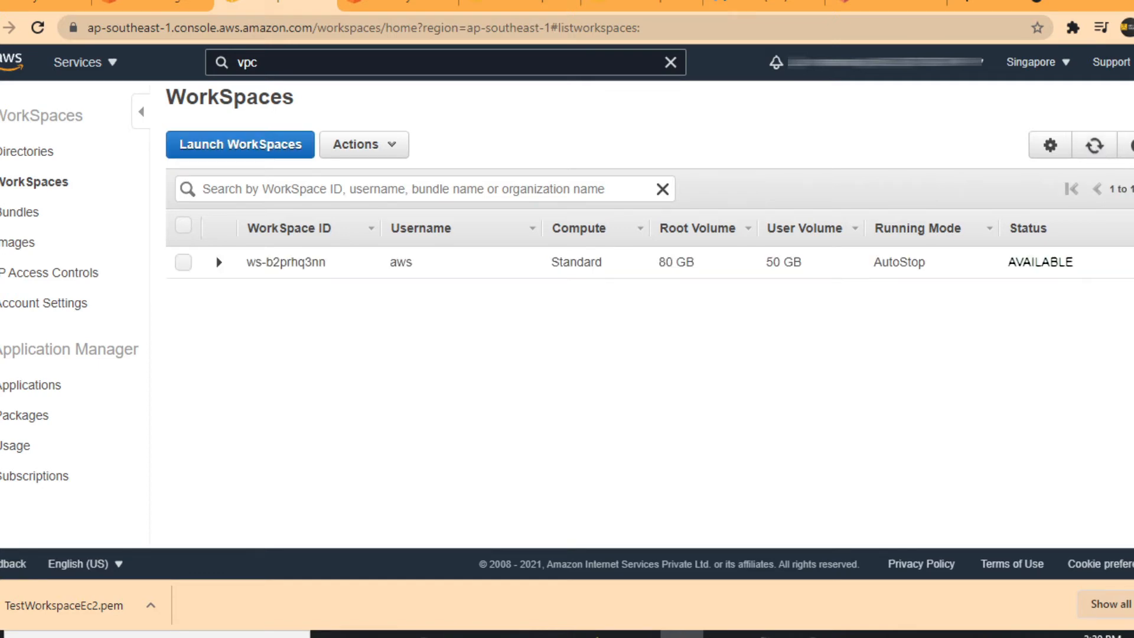
click(763, 5)
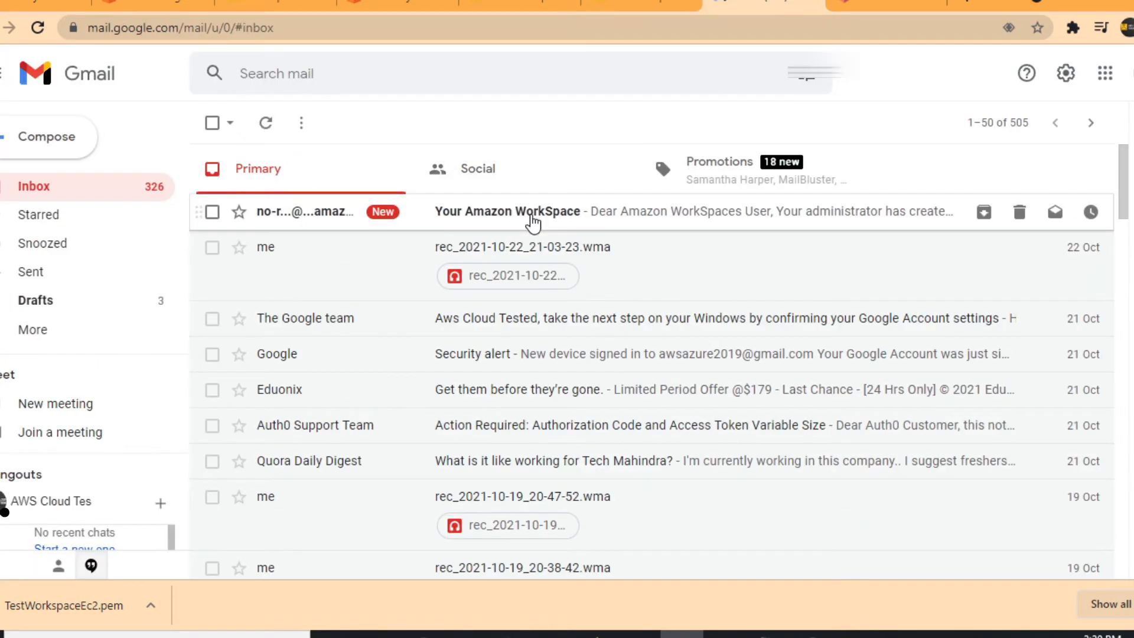
click(531, 215)
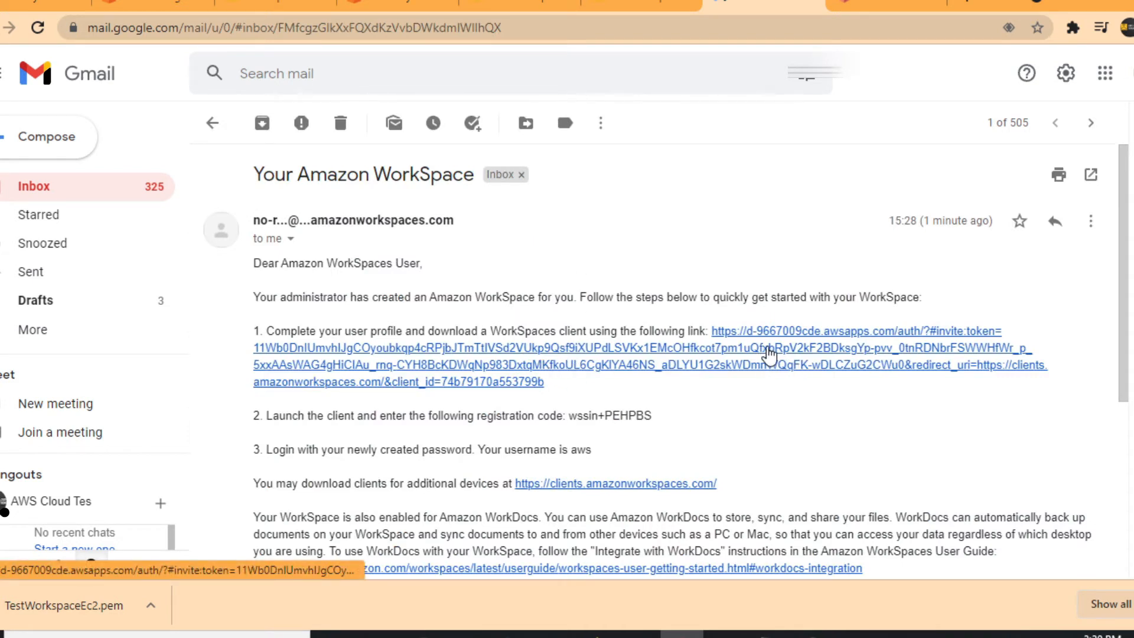
click(769, 356)
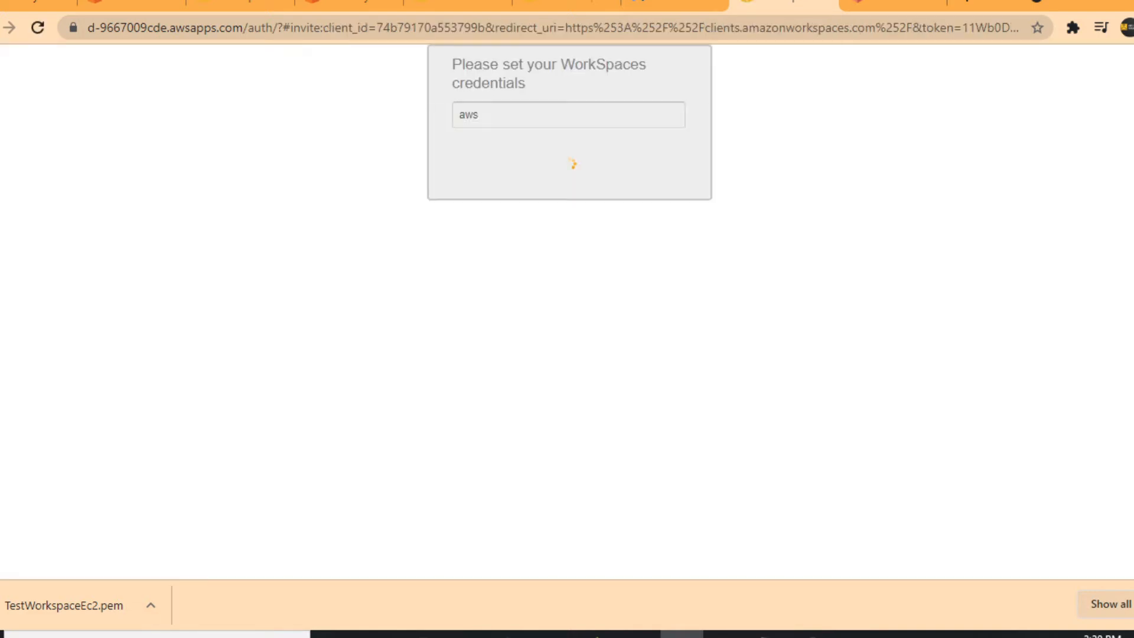
Step: Enter and confirm the new WorkSpace password, update the user, and decline browser password saving
click(501, 257)
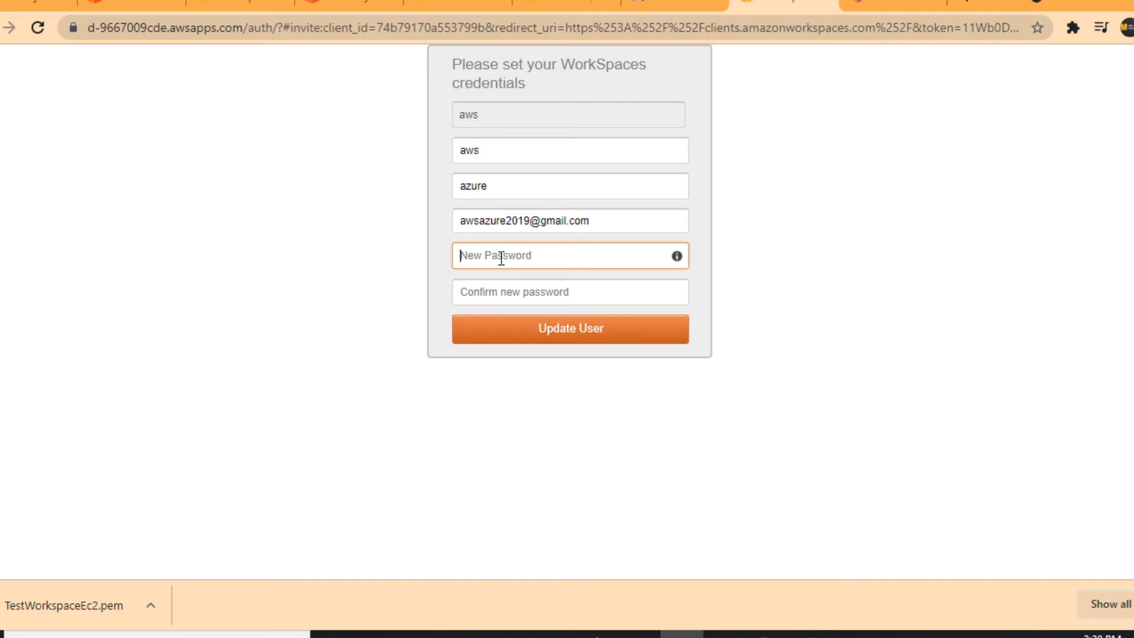
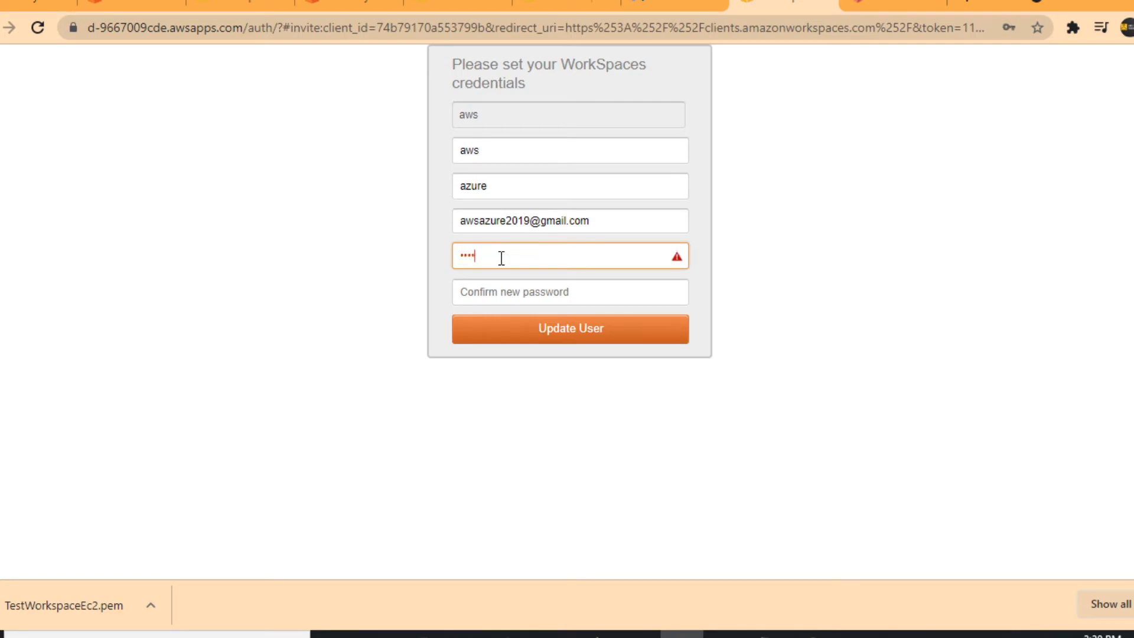
click(511, 289)
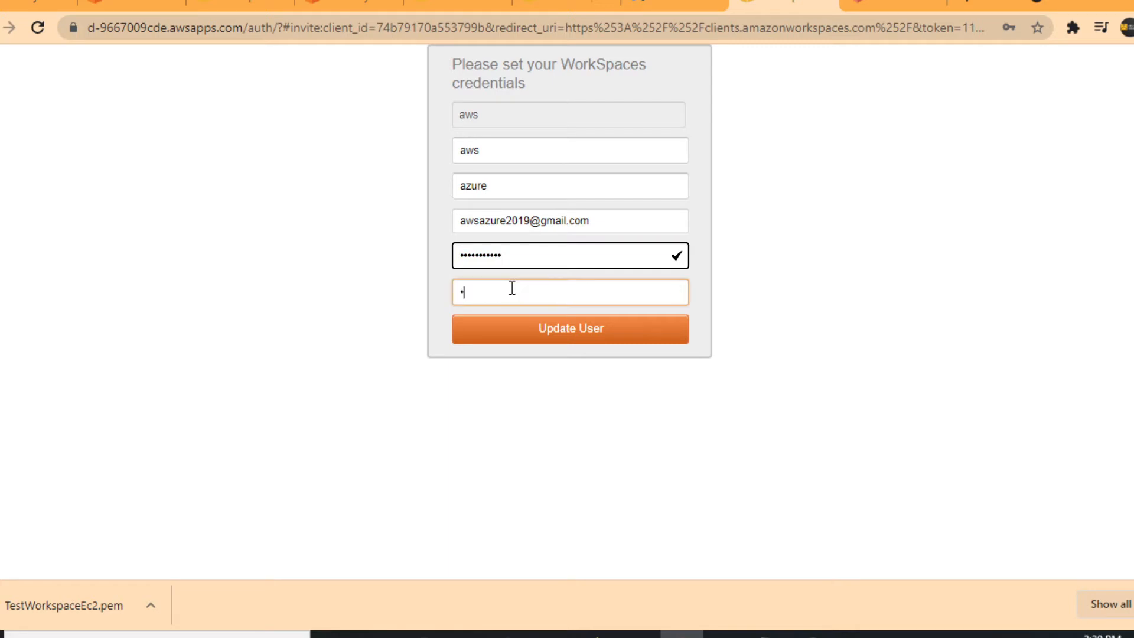
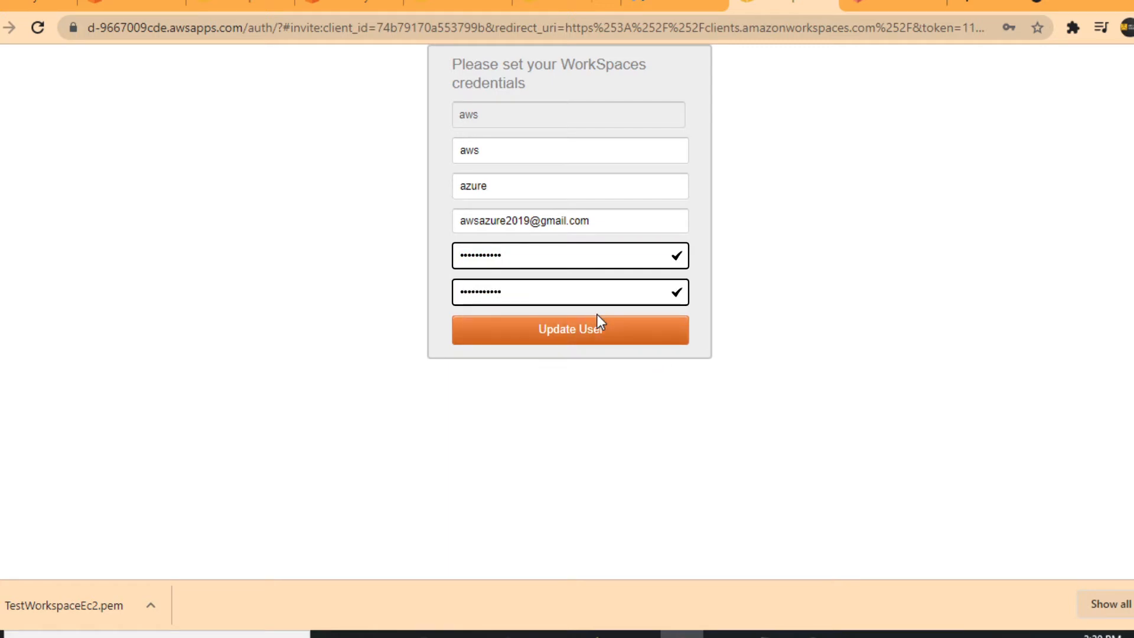
click(636, 326)
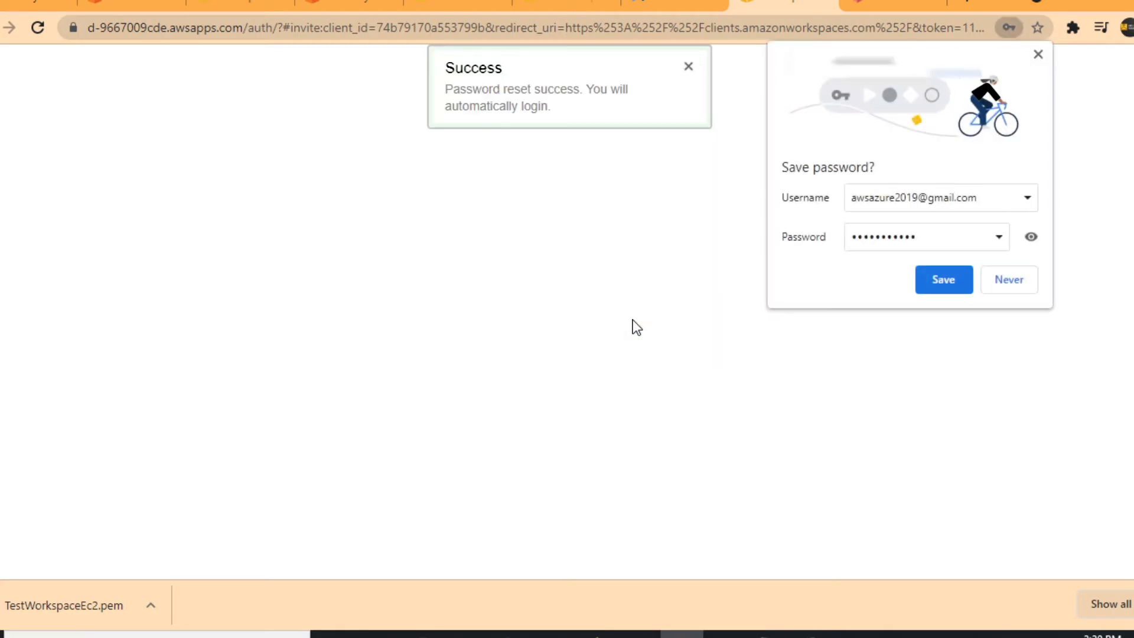
click(1008, 280)
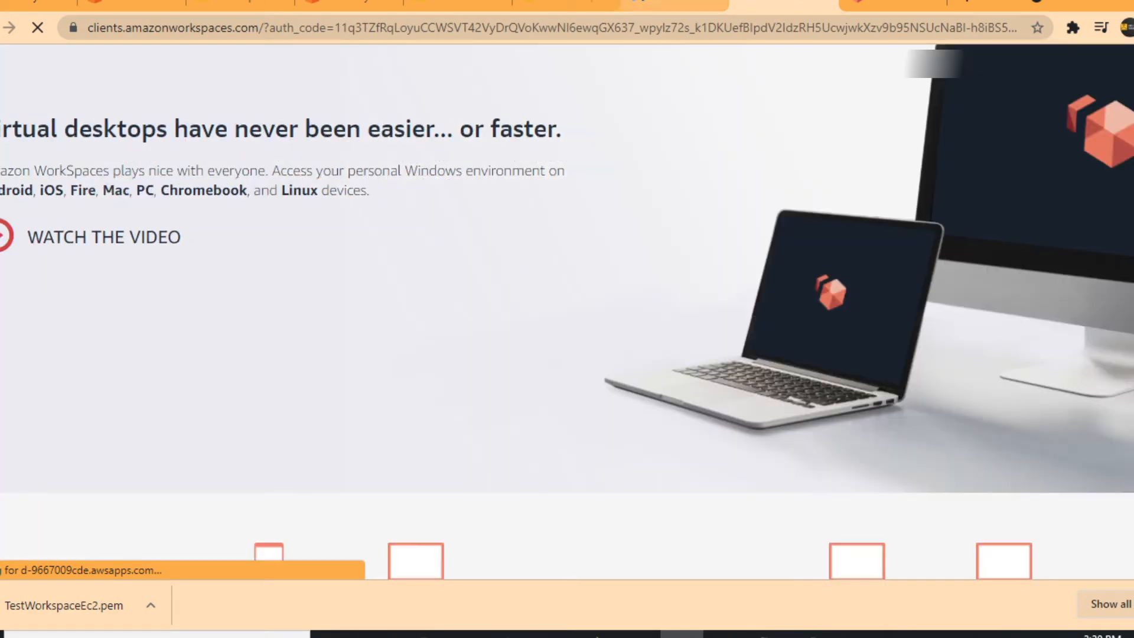
Step: Look over the VPC, EC2 and WorkSpaces clients pages in the browser
click(458, 4)
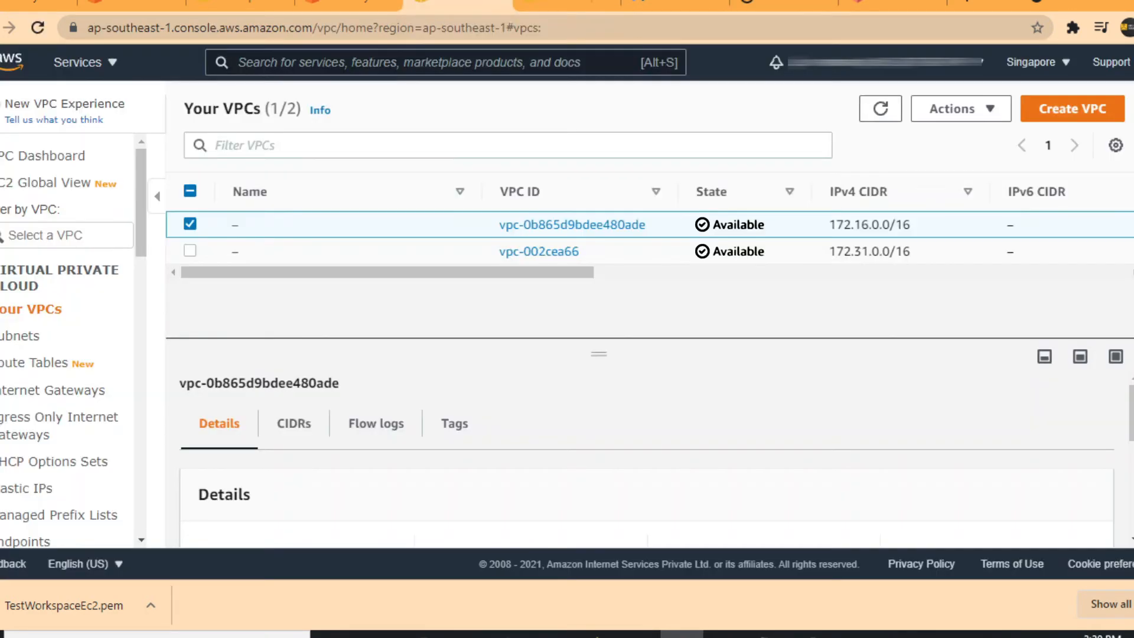
click(567, 4)
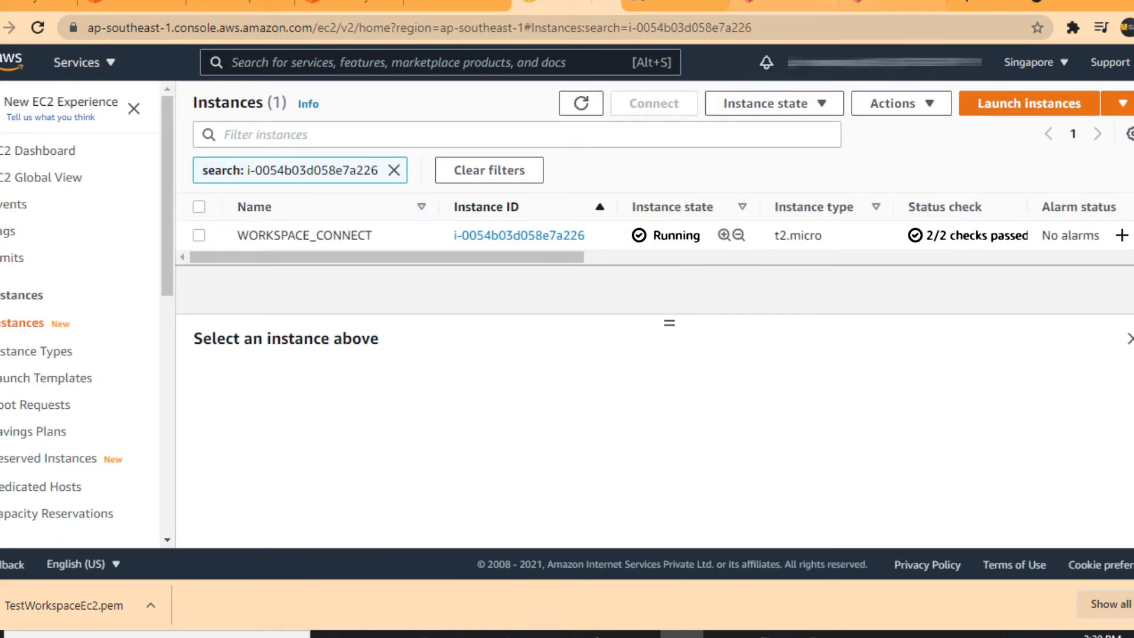
click(886, 5)
click(782, 4)
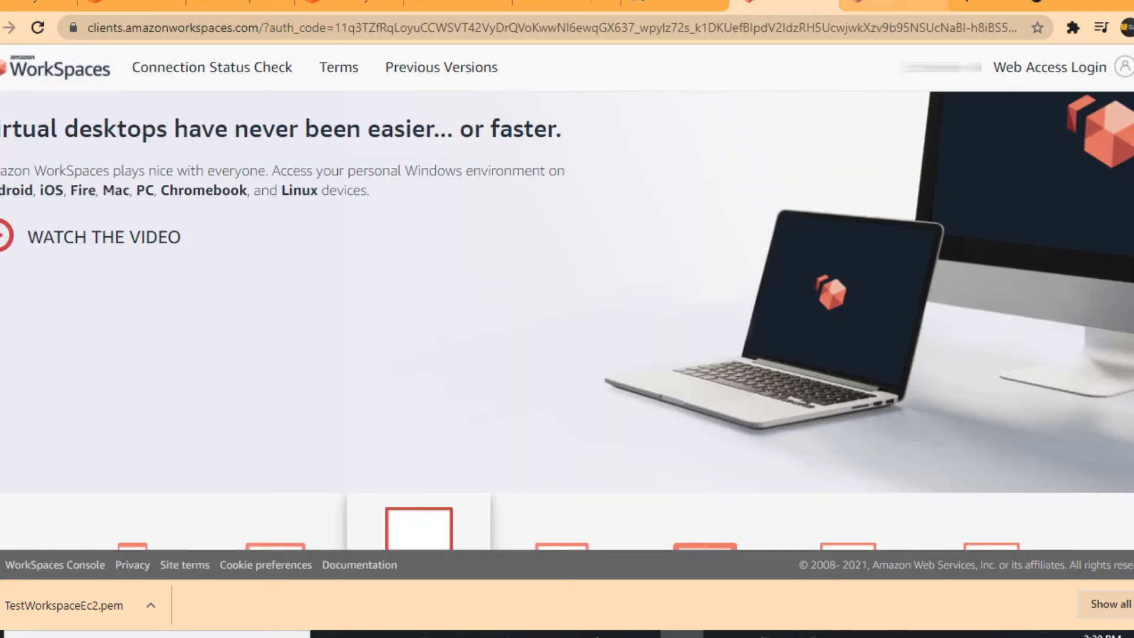
click(886, 6)
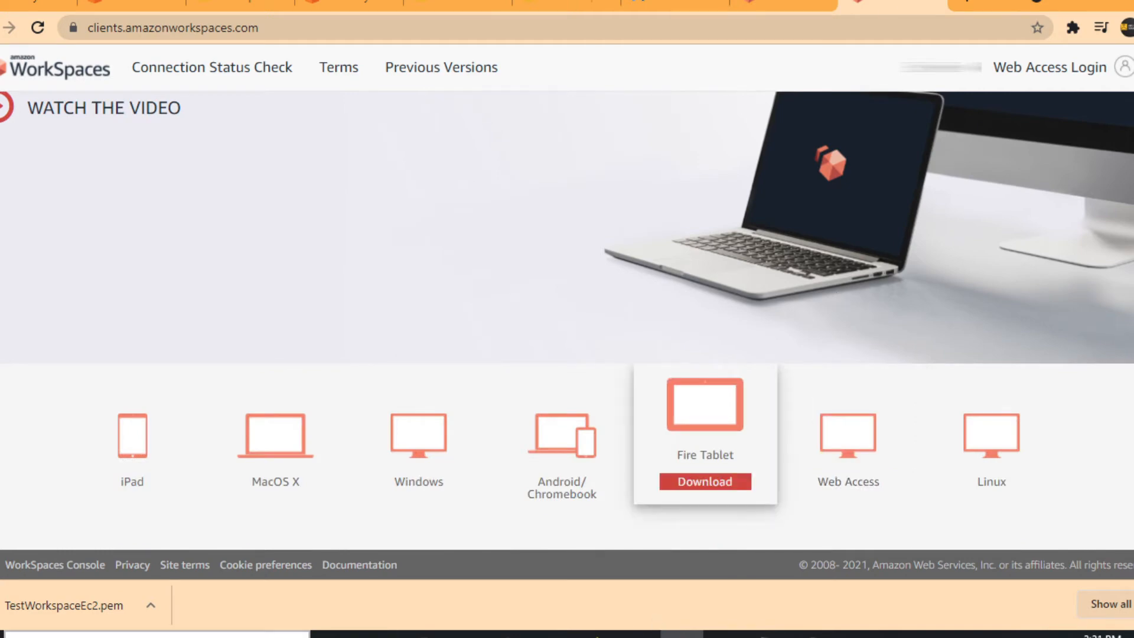
Step: Search Windows for 'wor' to find the installed Amazon WorkSpaces app
key(super)
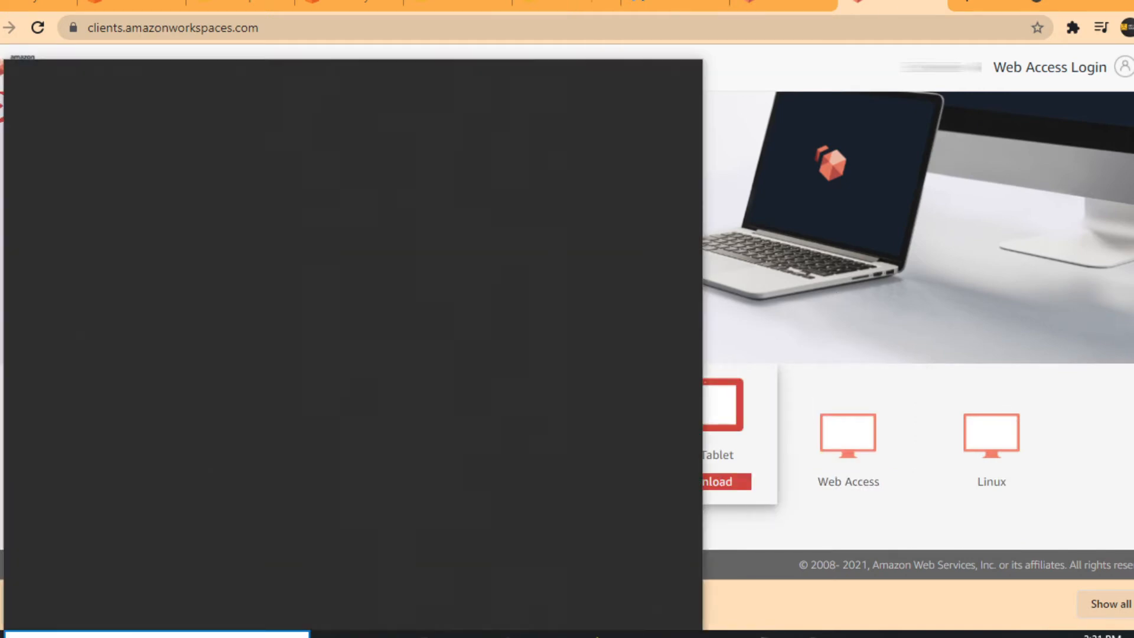
text(q)
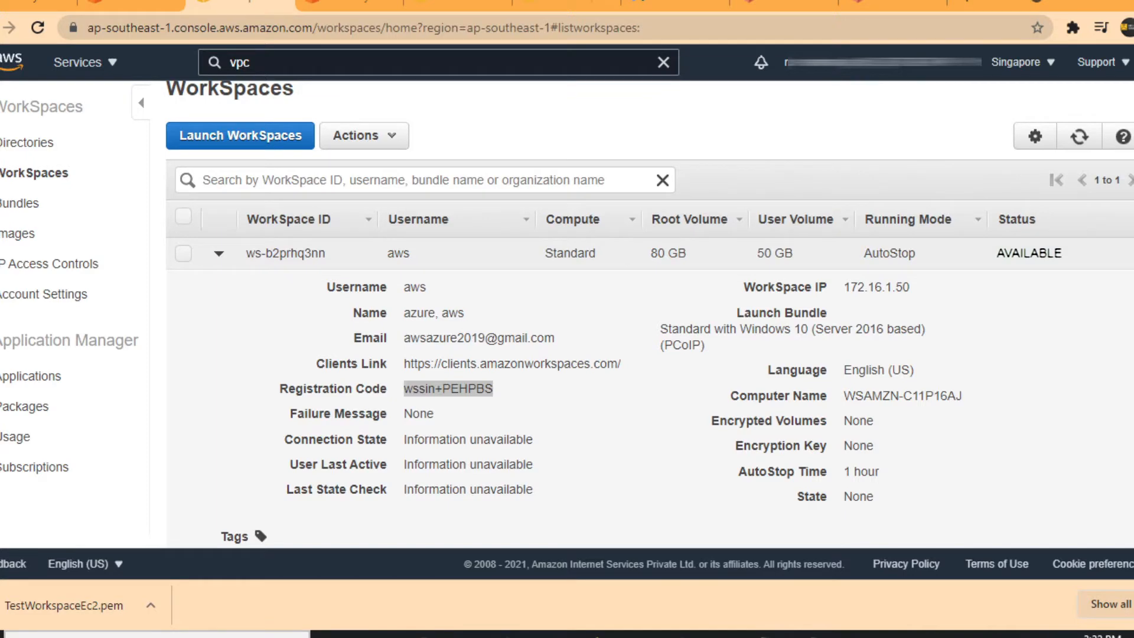
key(super)
text(wor)
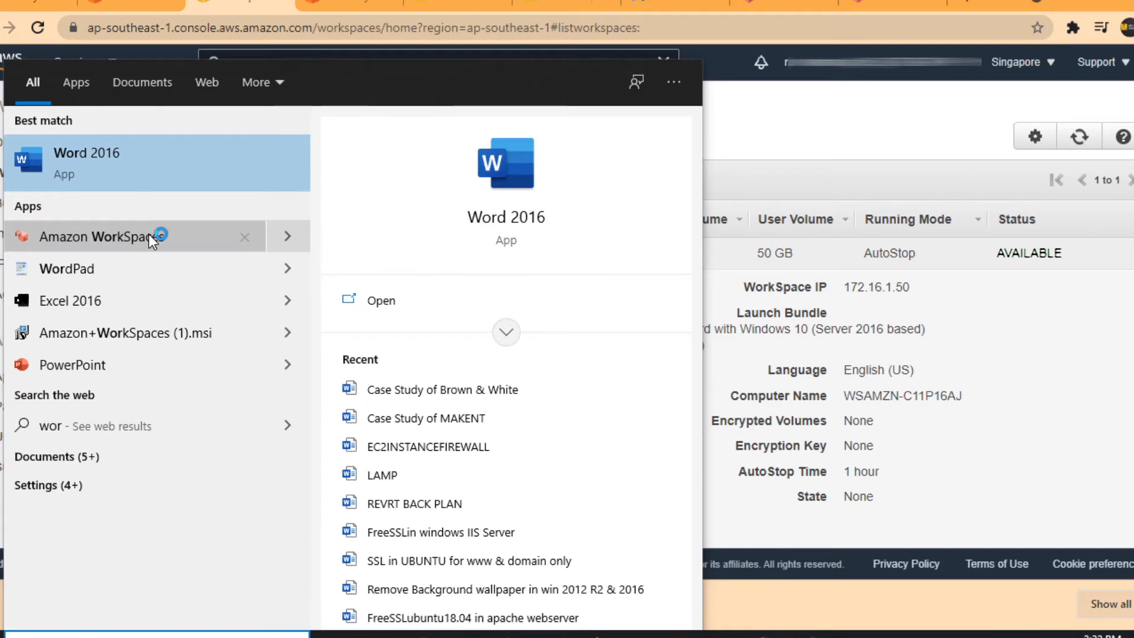
Step: Launch the Amazon WorkSpaces app and register it with this WorkSpace's pasted registration code
click(148, 236)
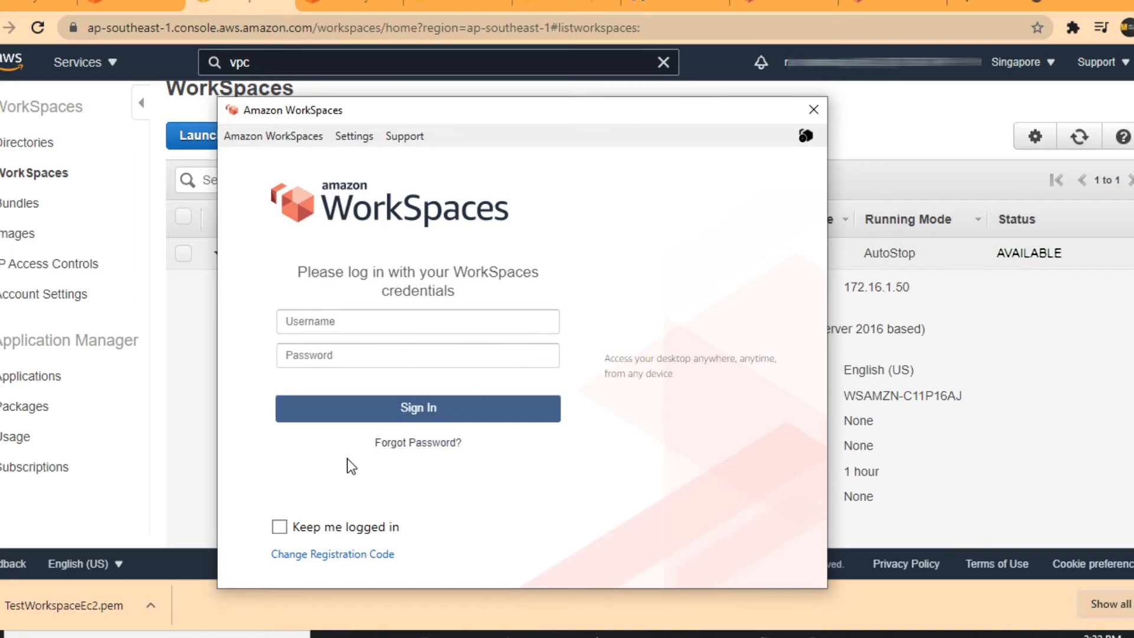
click(334, 555)
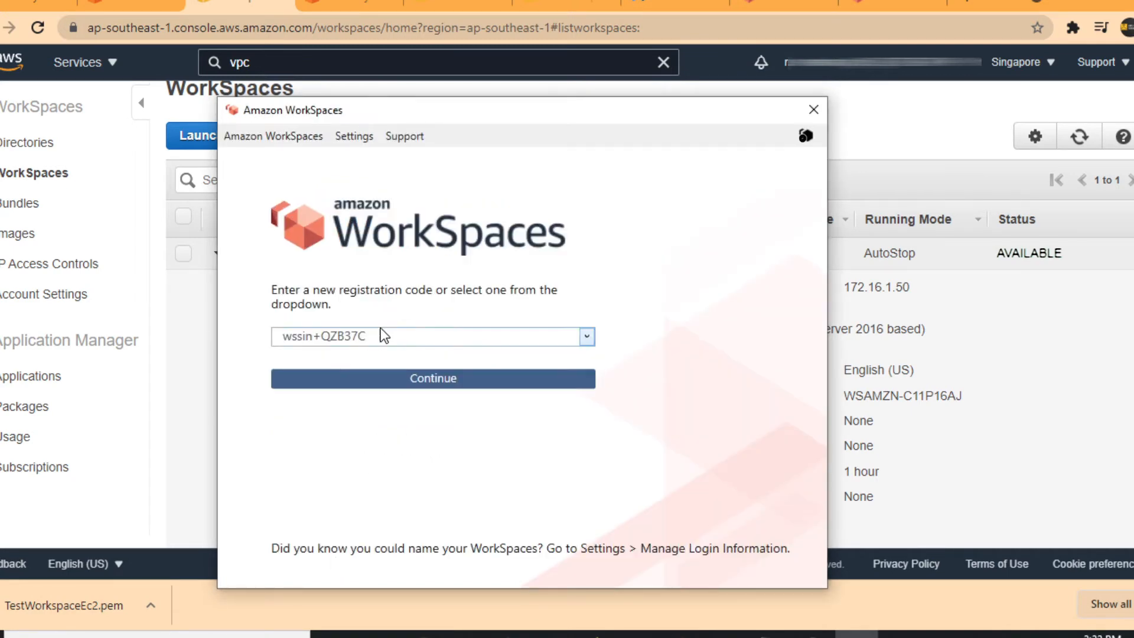
click(382, 335)
key(ctrl+a)
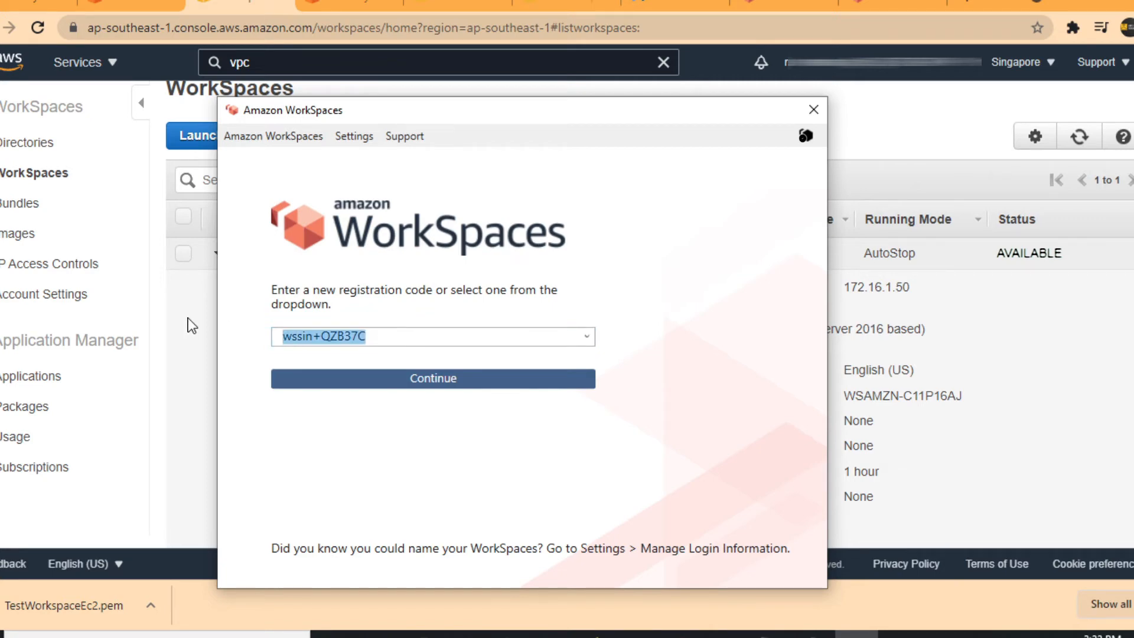
click(454, 383)
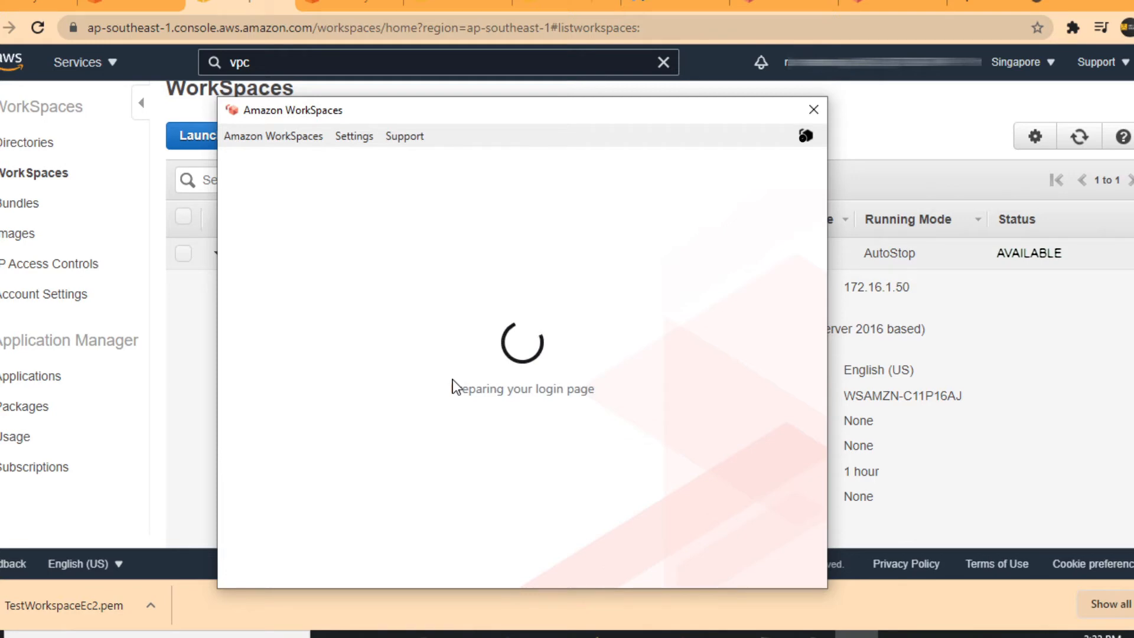
key(alt+Tab)
click(675, 6)
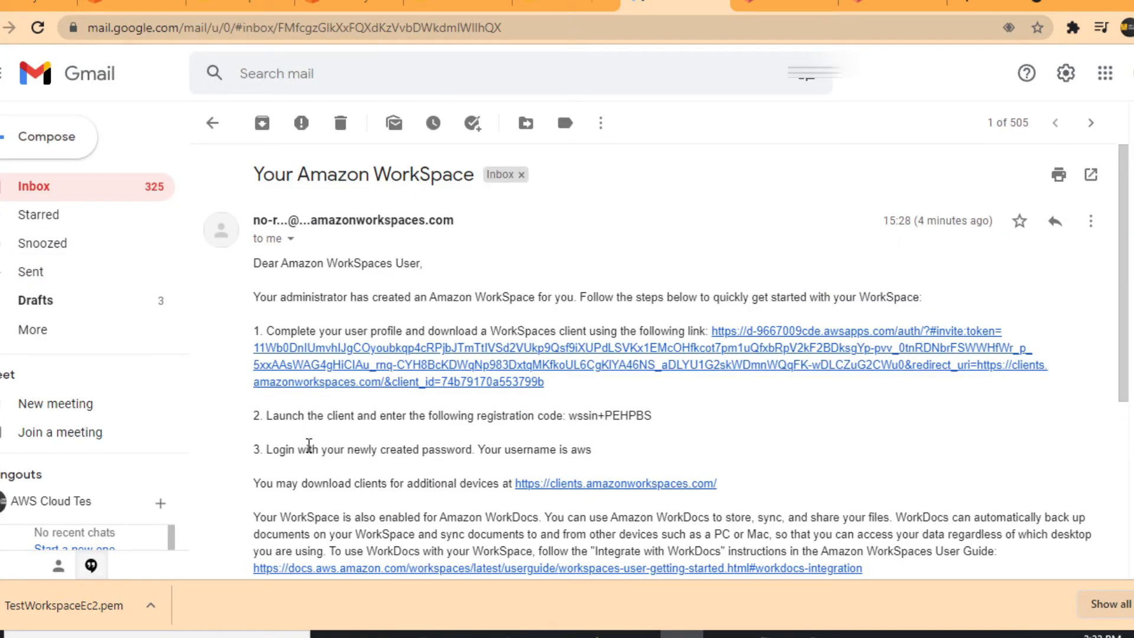
Step: Highlight the registration code and the username lines in the WorkSpace invitation email
drag(412, 417, 643, 417)
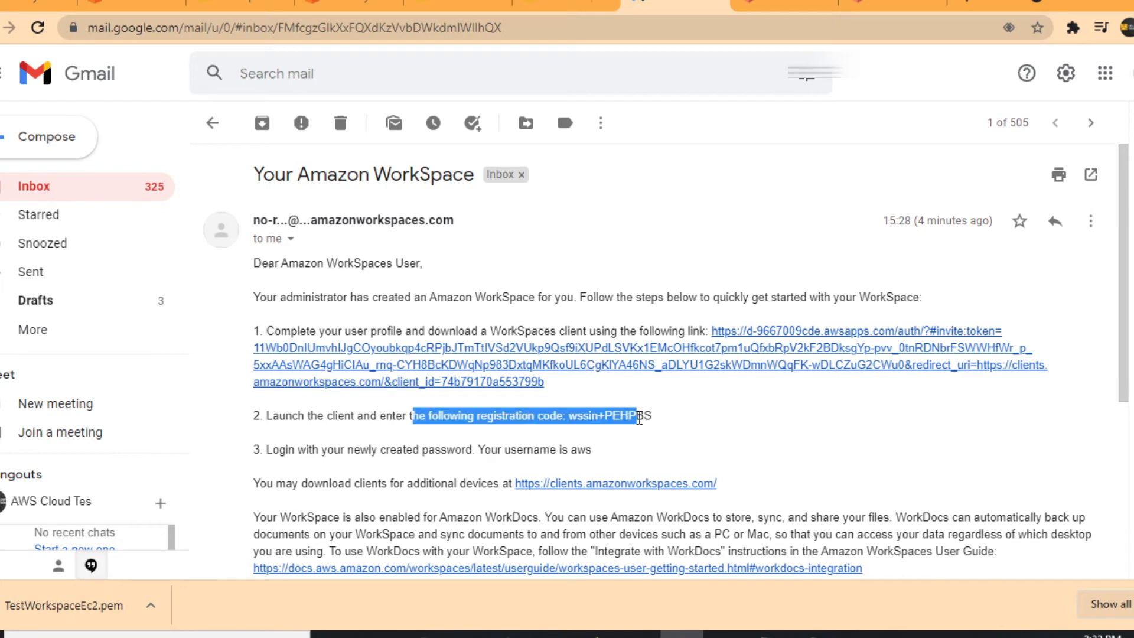
click(522, 446)
drag(570, 449, 600, 456)
click(600, 456)
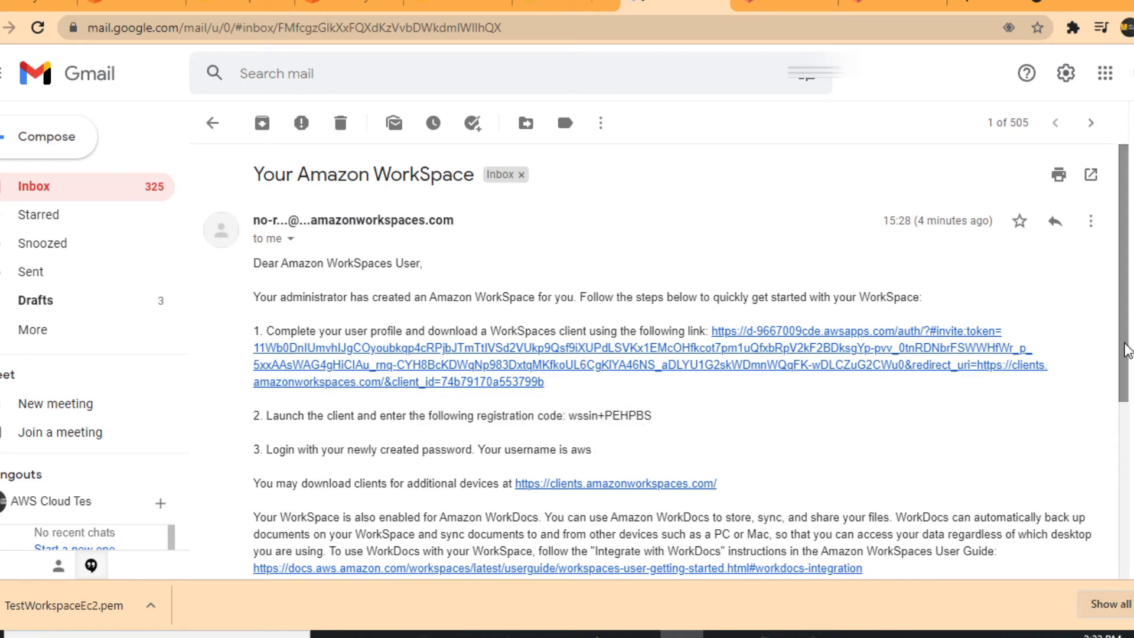
drag(1126, 351, 1125, 392)
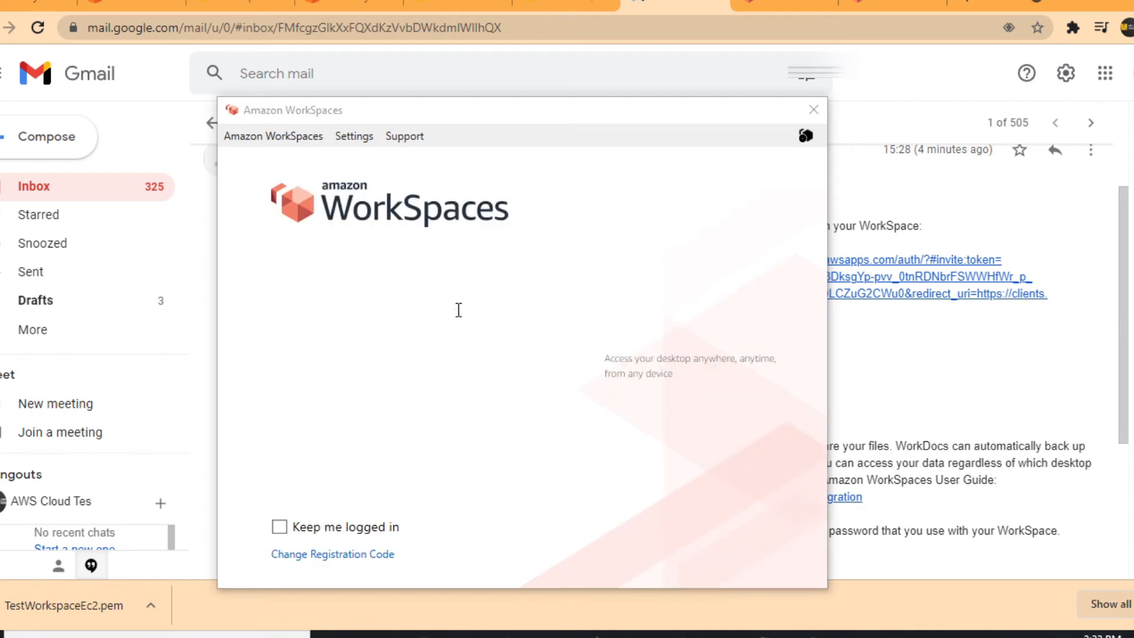
Step: Sign in to the WorkSpaces client with the emailed username and the new password
click(404, 324)
text(awsq)
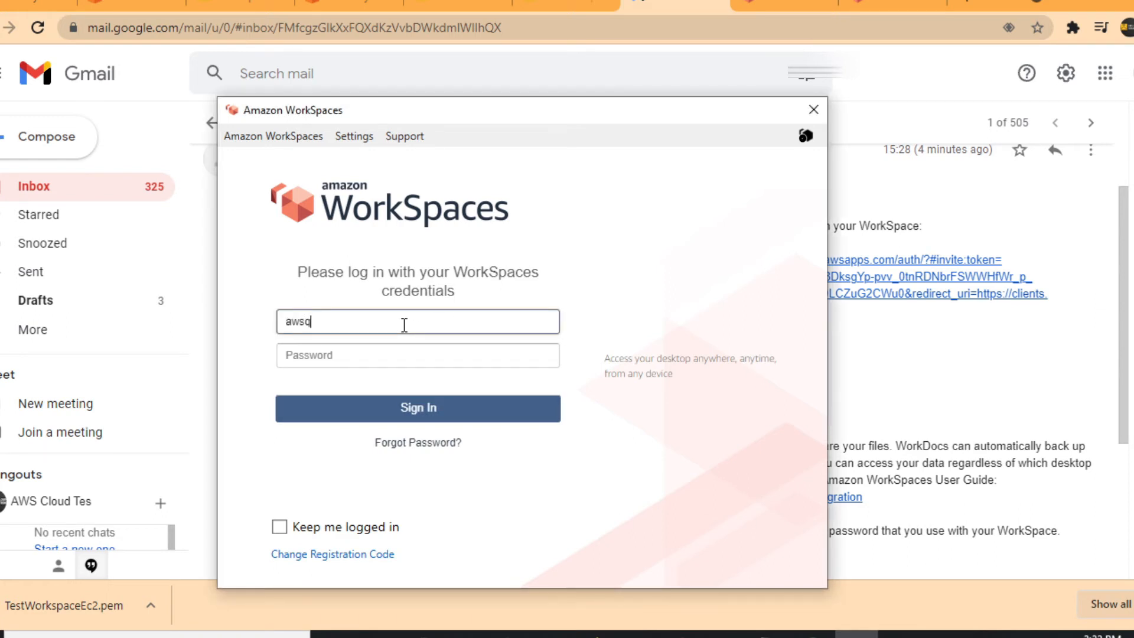
key(Tab)
key(shift+Tab)
key(Right)
key(BackSpace)
key(Tab)
text(***********)
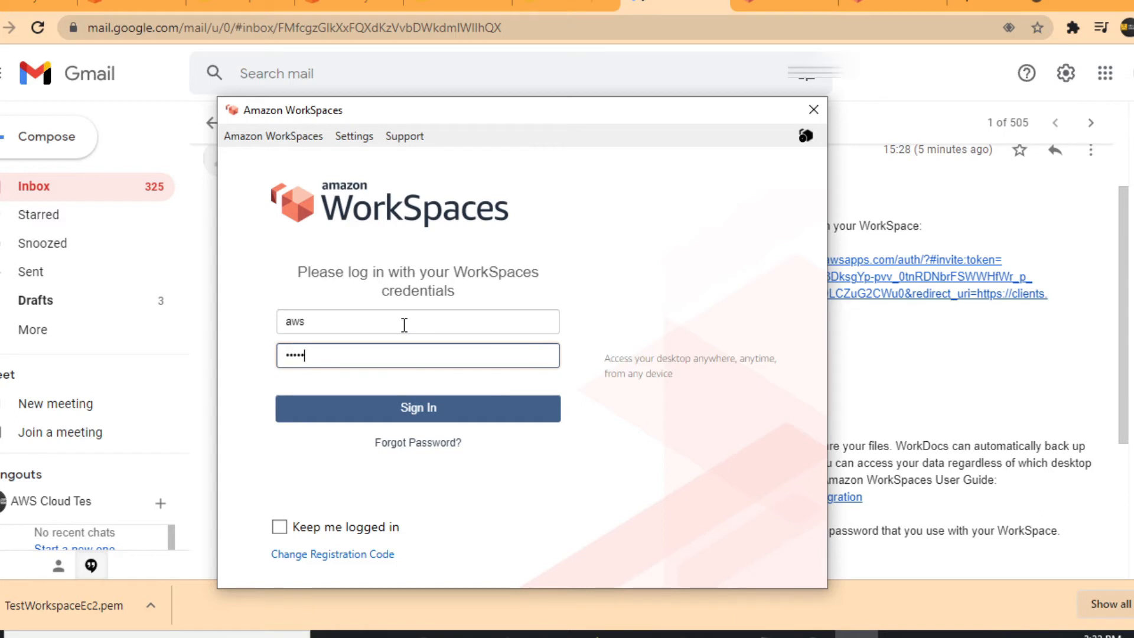
key(Return)
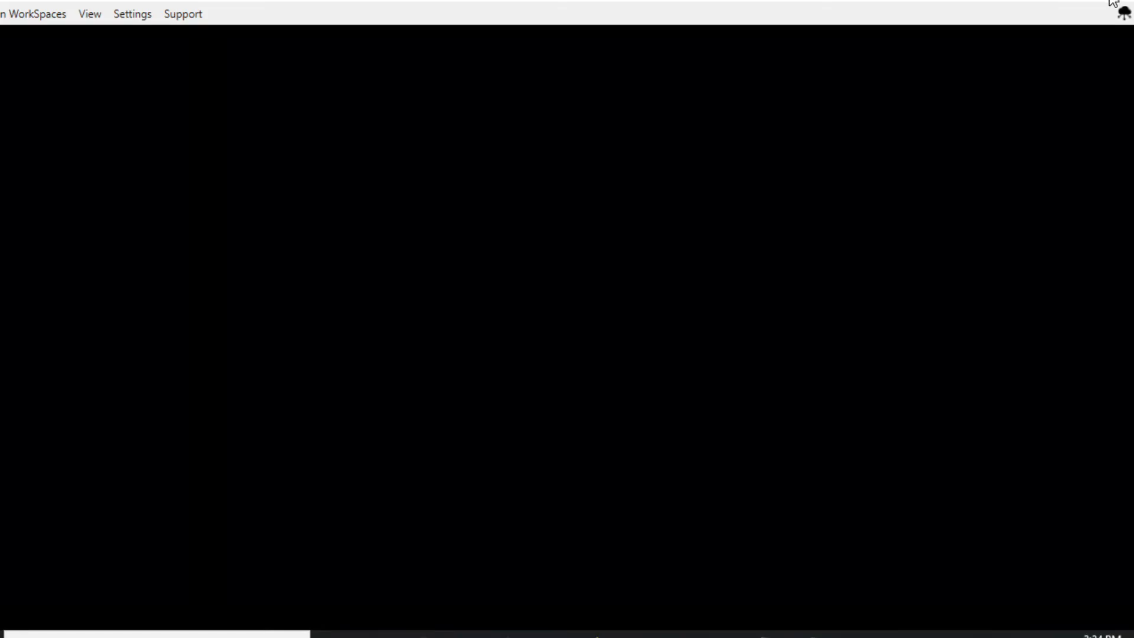
Step: Exit full screen, reposition the WorkSpace window, and finally maximize it to fill the screen
click(1116, 7)
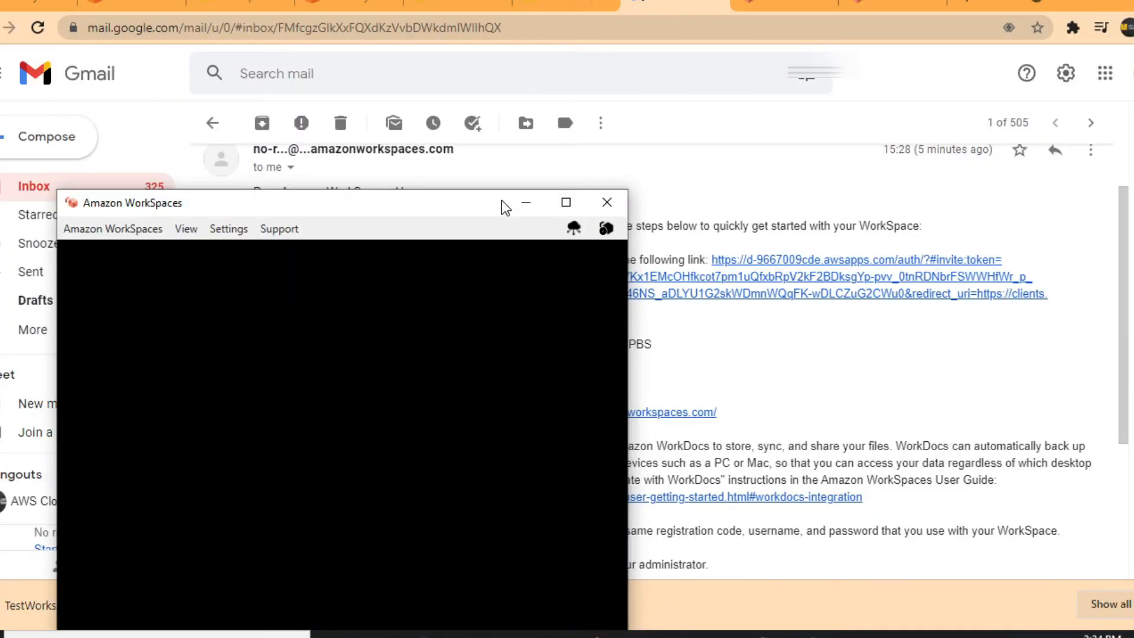
drag(504, 202, 702, 87)
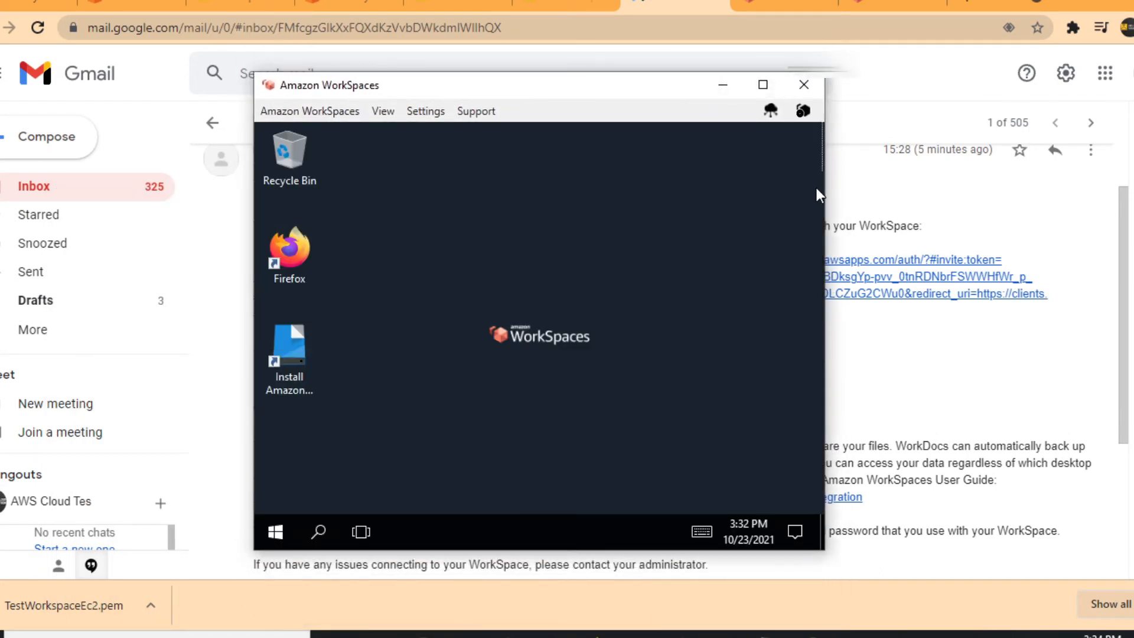
click(763, 84)
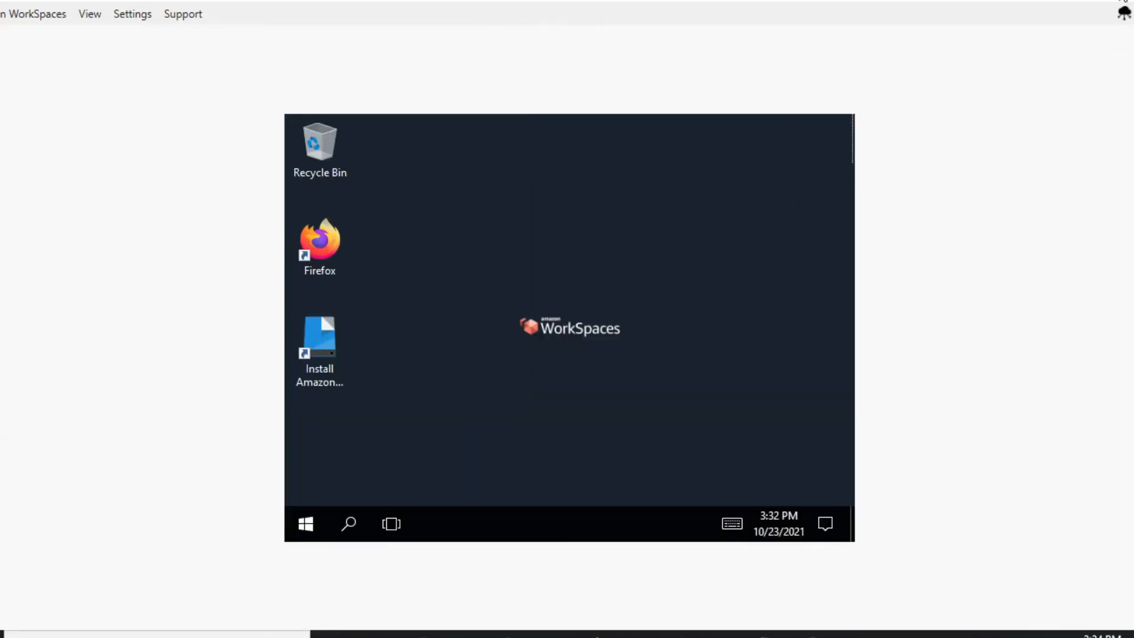
click(1122, 2)
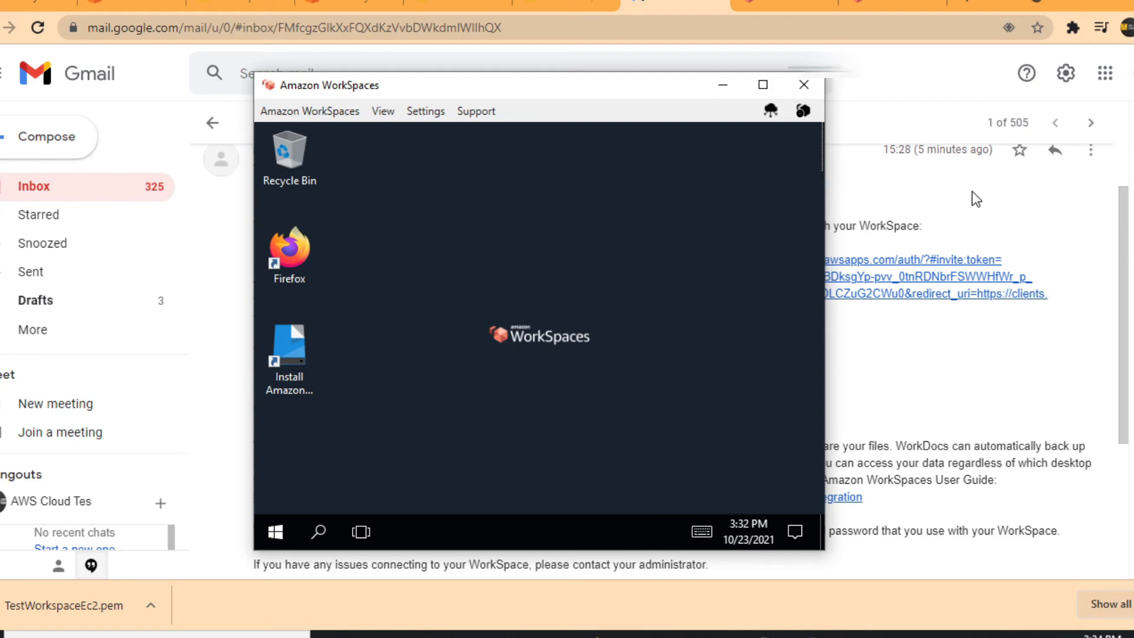
drag(255, 69, 2, 62)
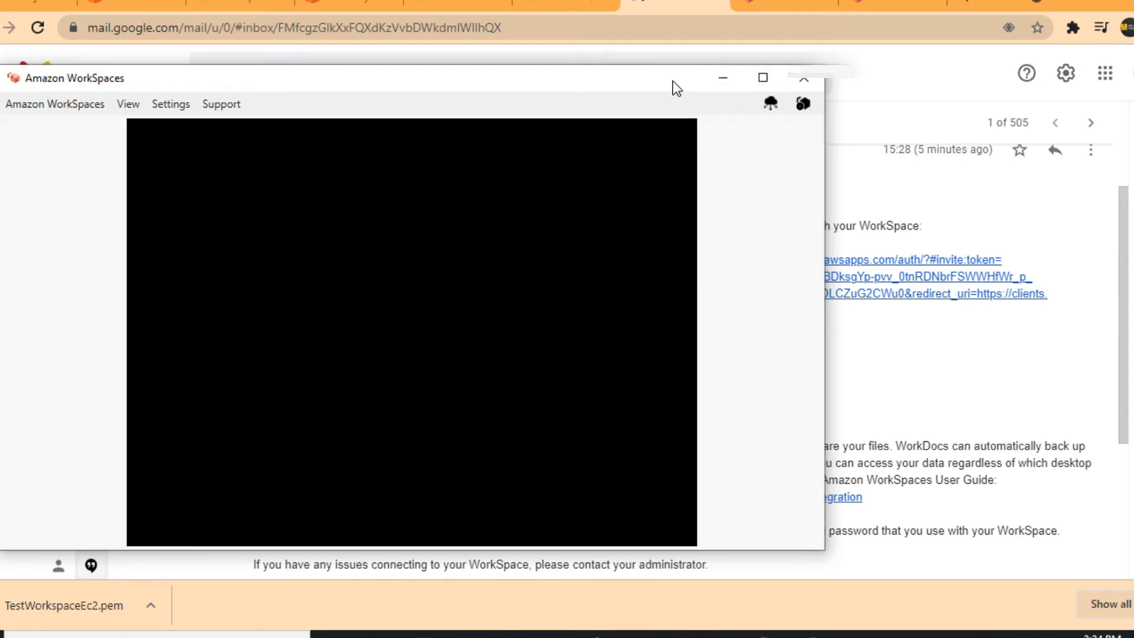
click(762, 77)
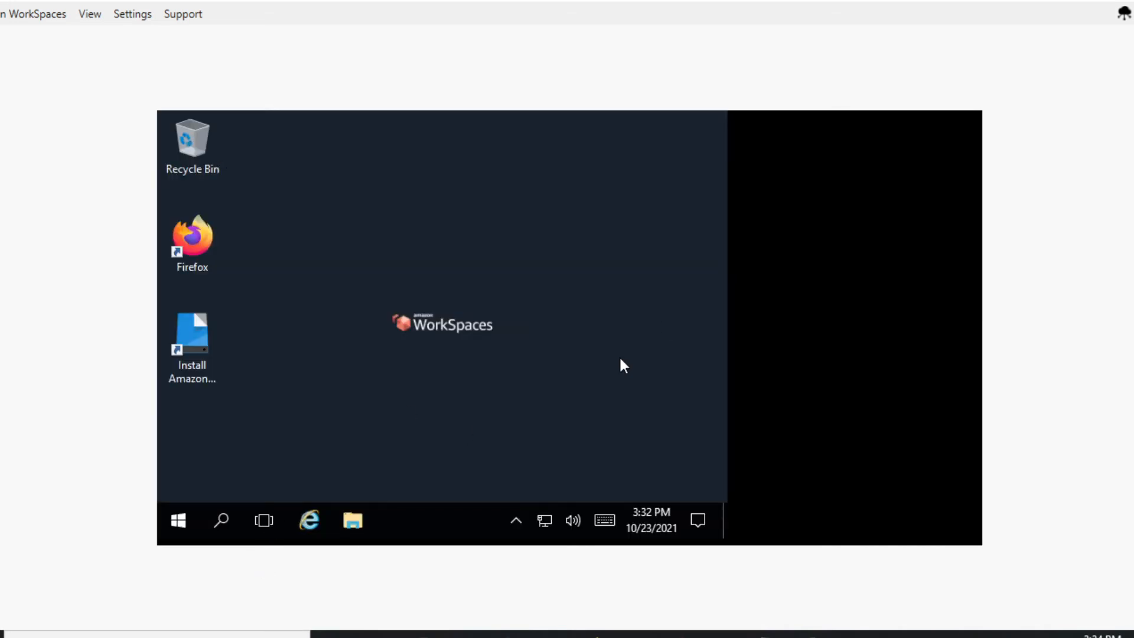
click(1120, 5)
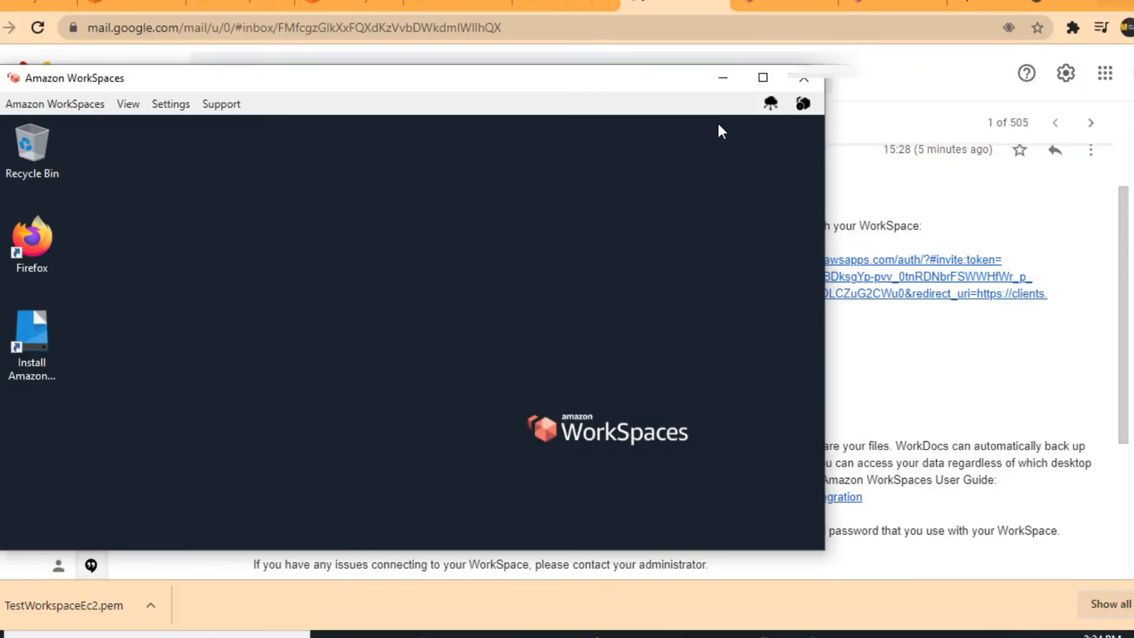
click(765, 79)
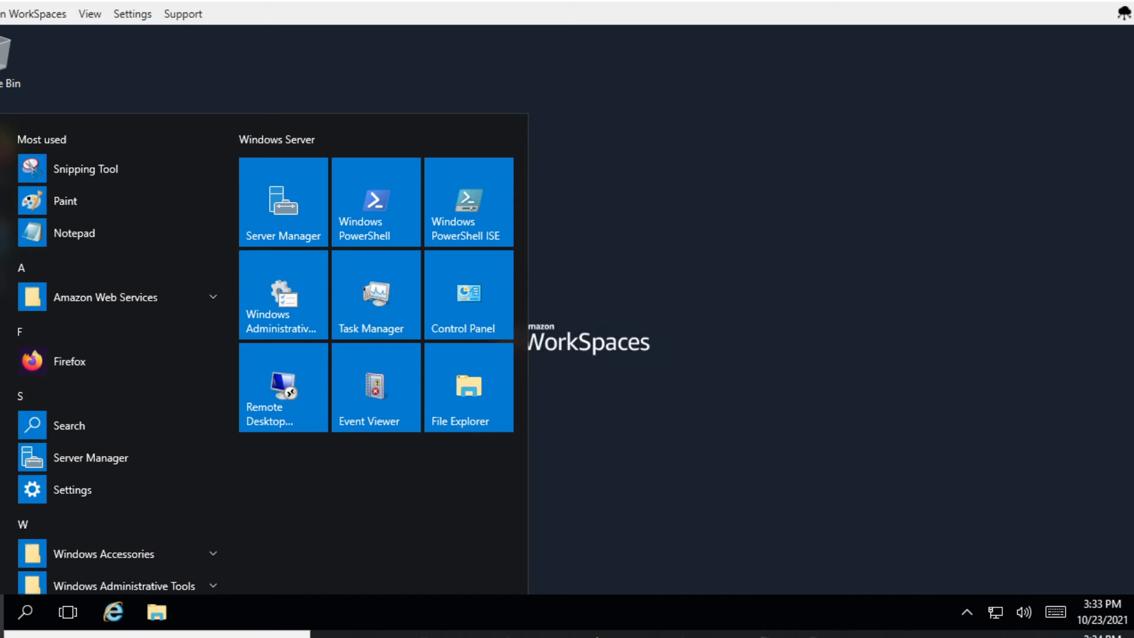
Step: Search for 'ree' and launch Remote Desktop Connection on the WorkSpace desktop
click(27, 612)
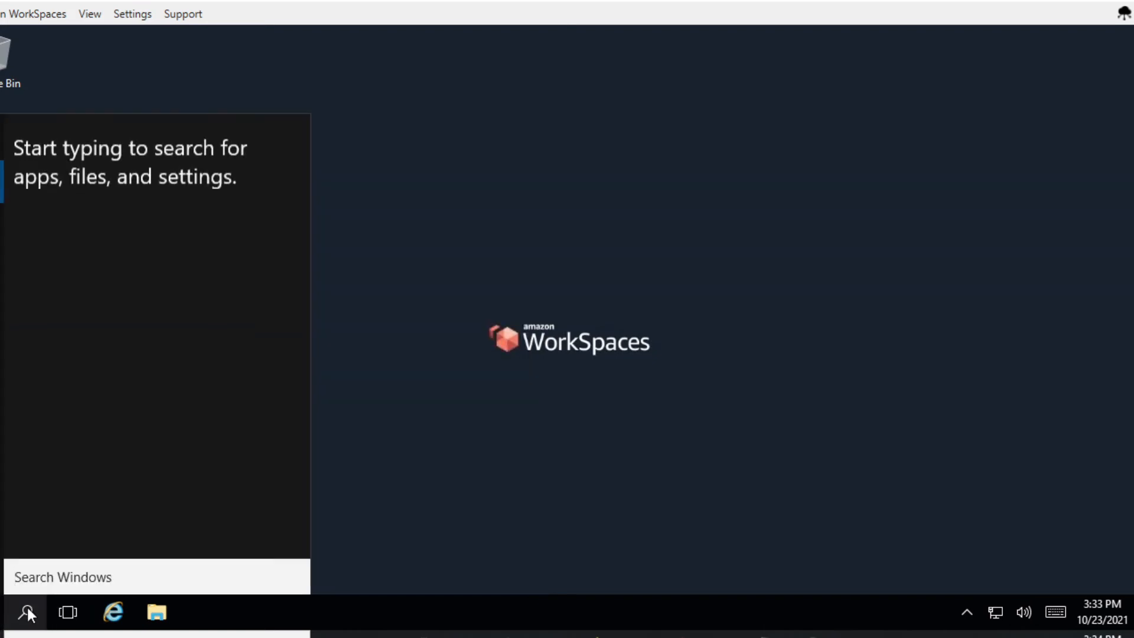
text(r)
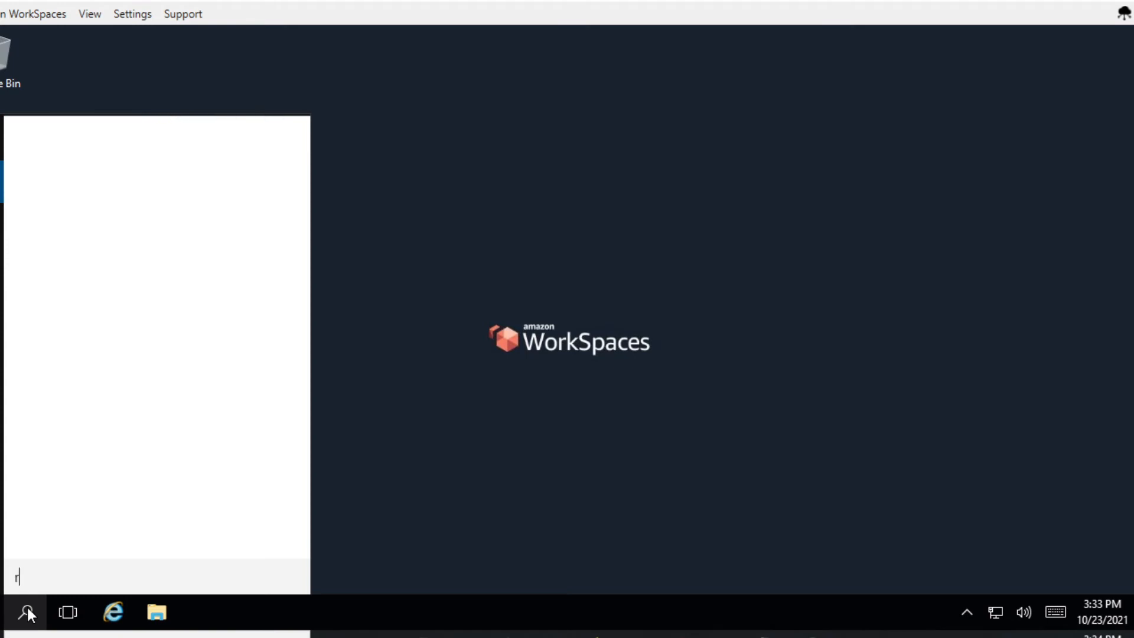
text(ee)
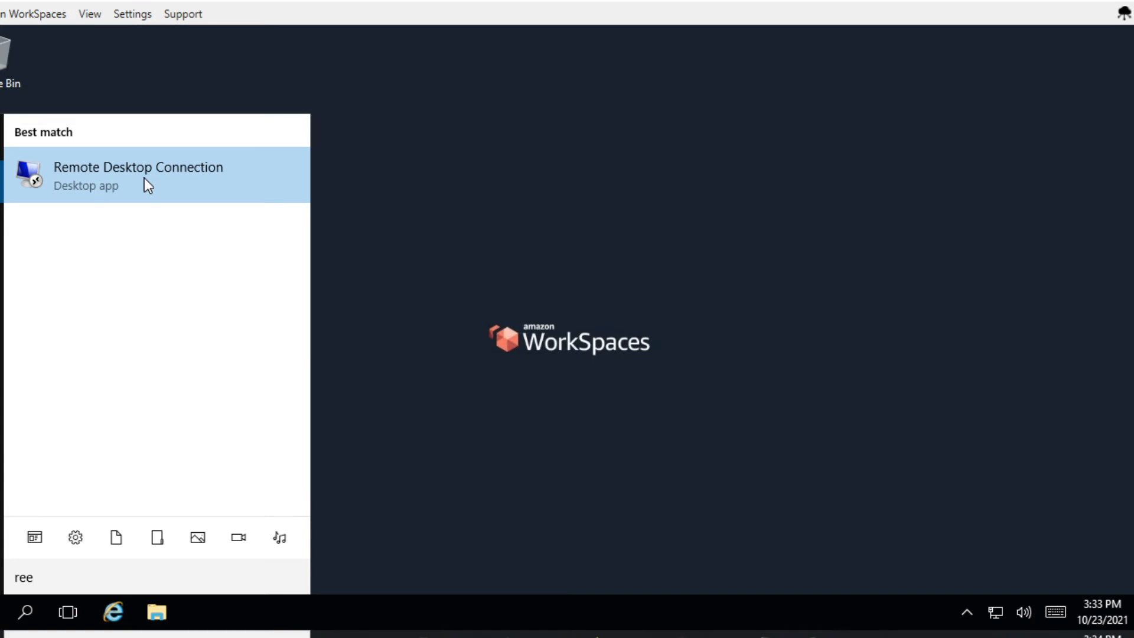
click(147, 185)
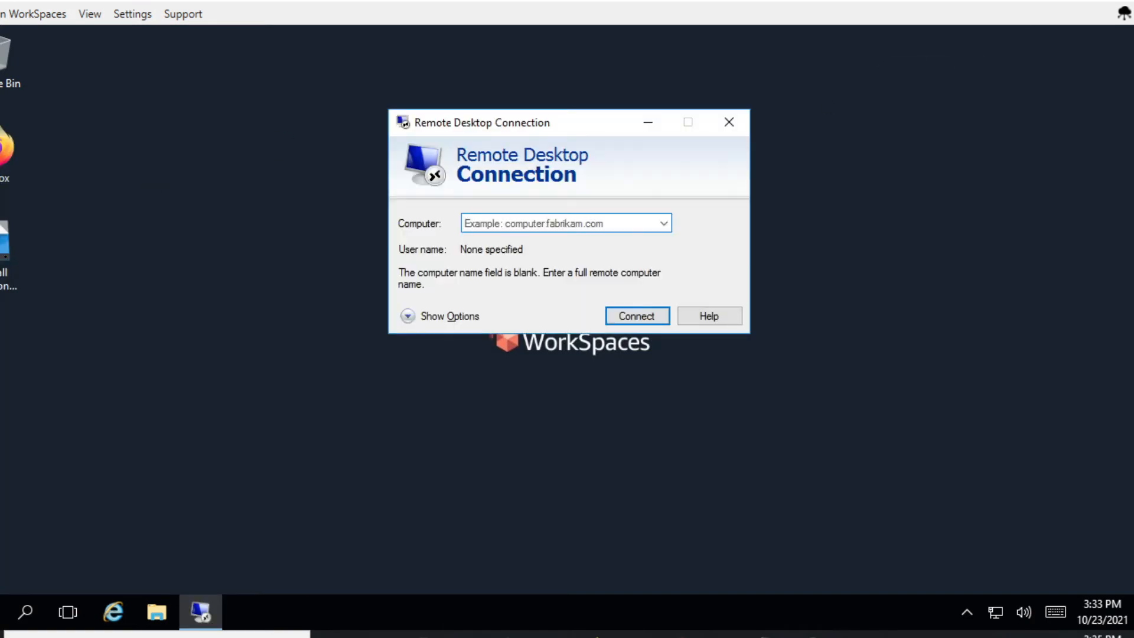
Step: Copy WORKSPACE_CONNECT's private IP 172.16.0.203 from EC2 and connect to it
key(alt+Tab)
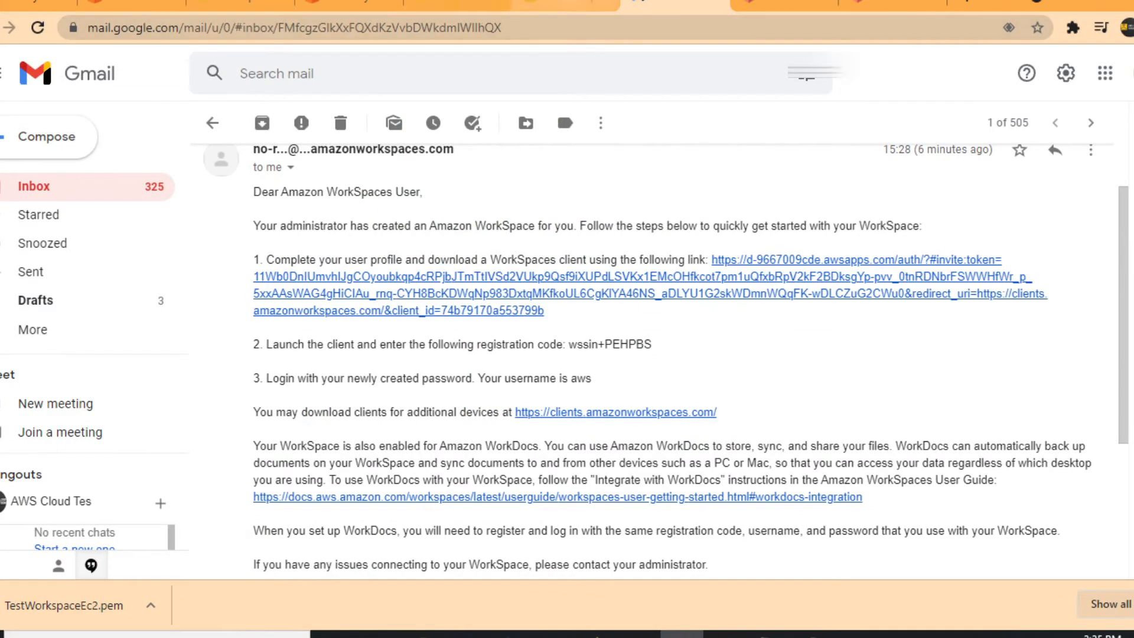
click(566, 6)
click(198, 235)
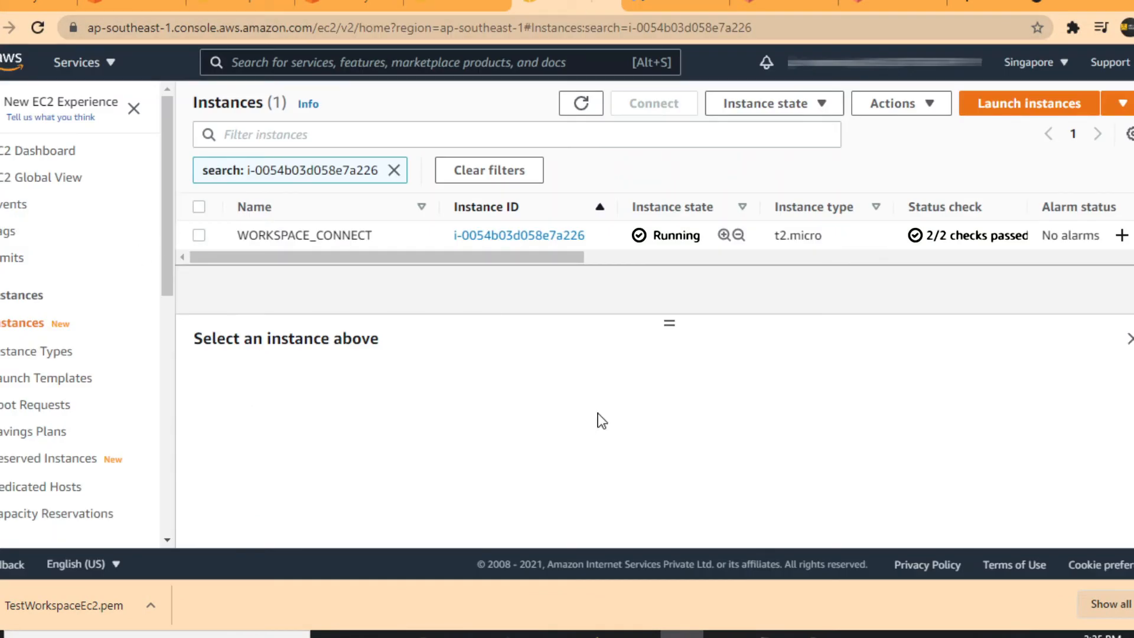
click(836, 501)
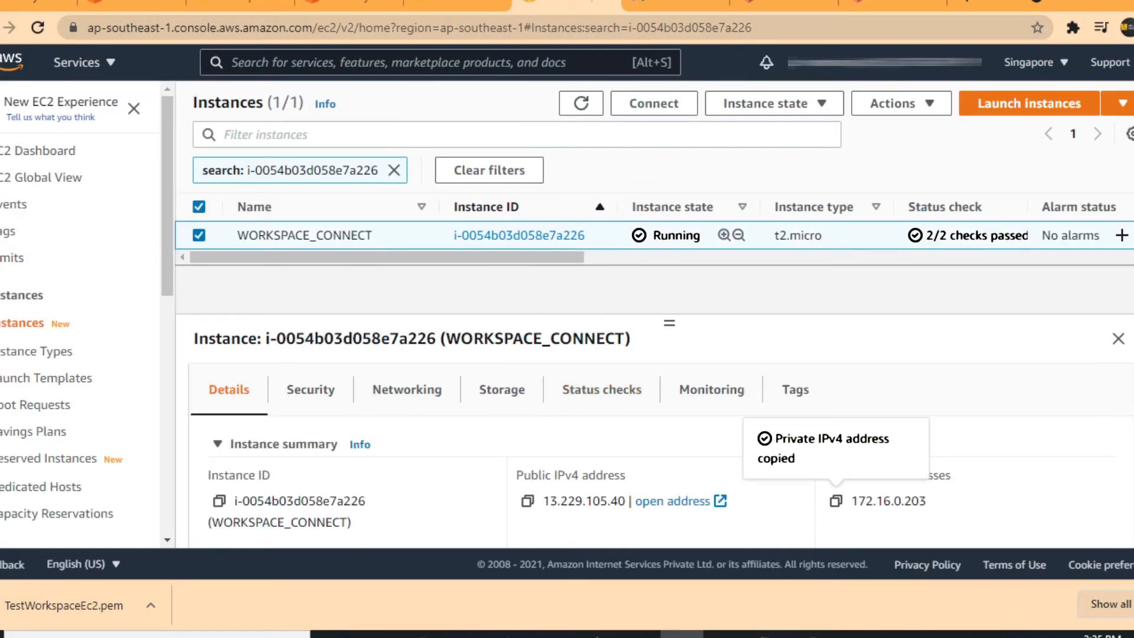
click(857, 633)
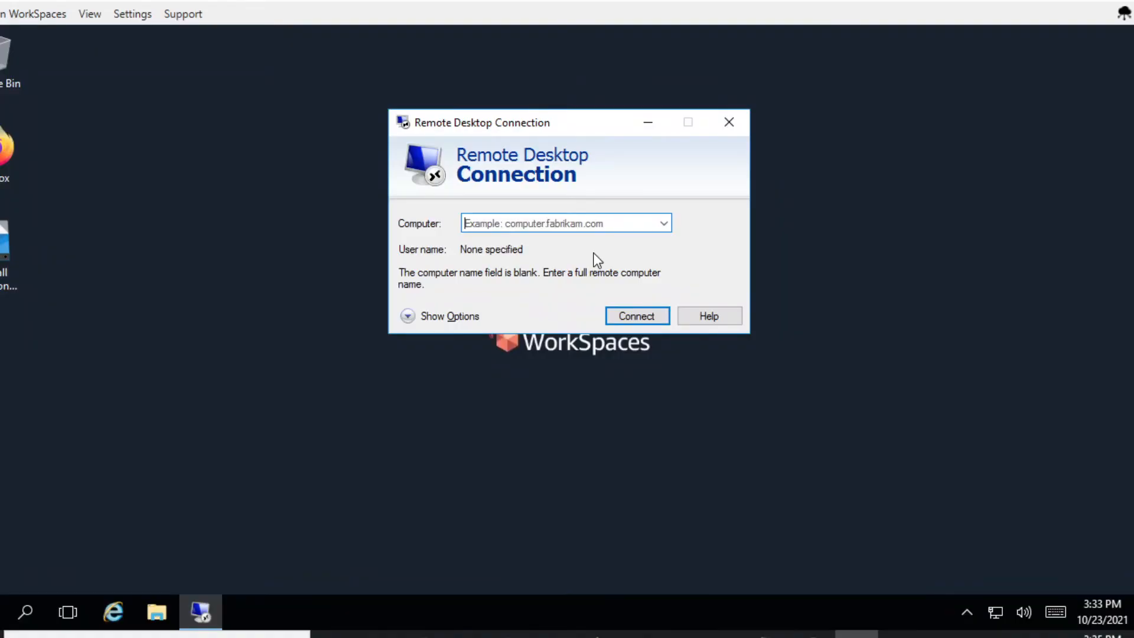
key(ctrl+v)
click(627, 319)
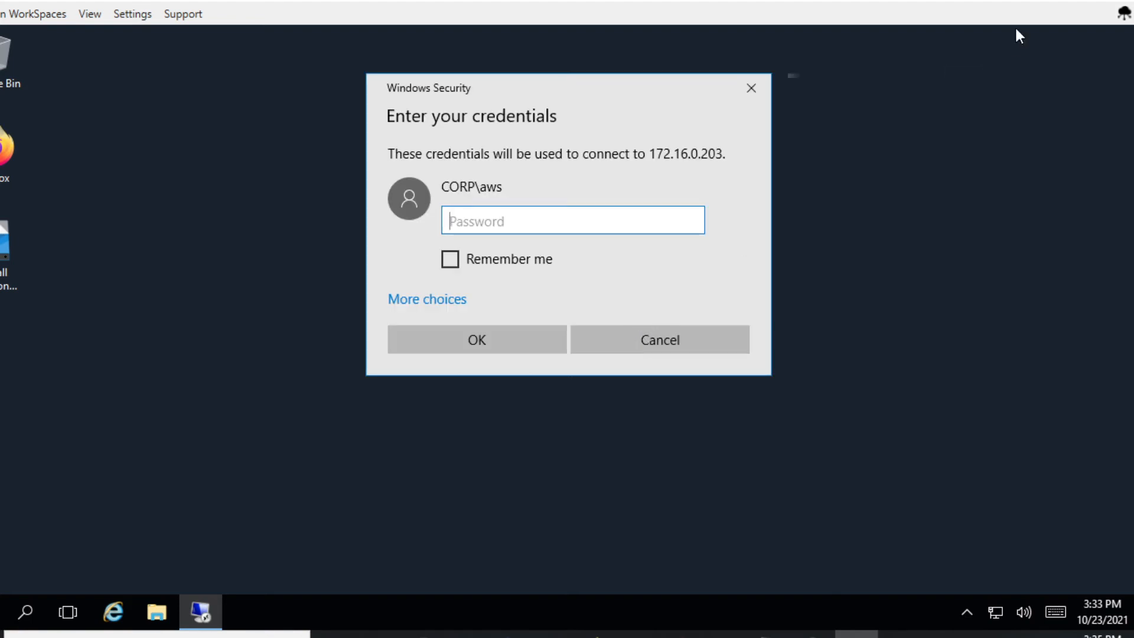
Step: Choose to use a different account and enter administrator as the username
click(463, 300)
click(527, 388)
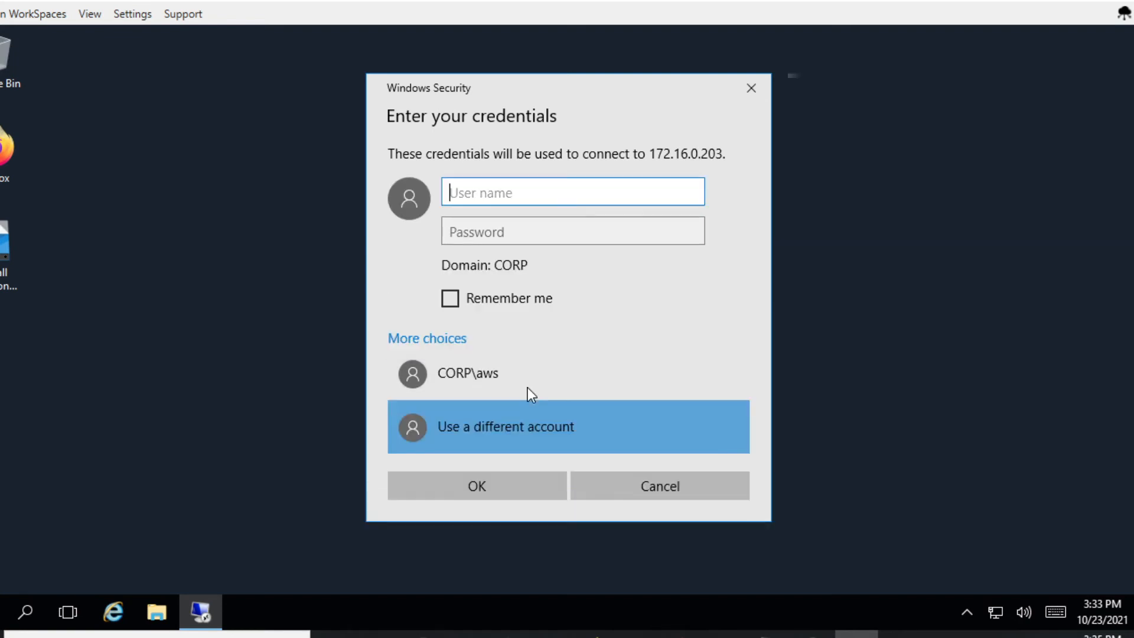
text(administrator)
key(Tab)
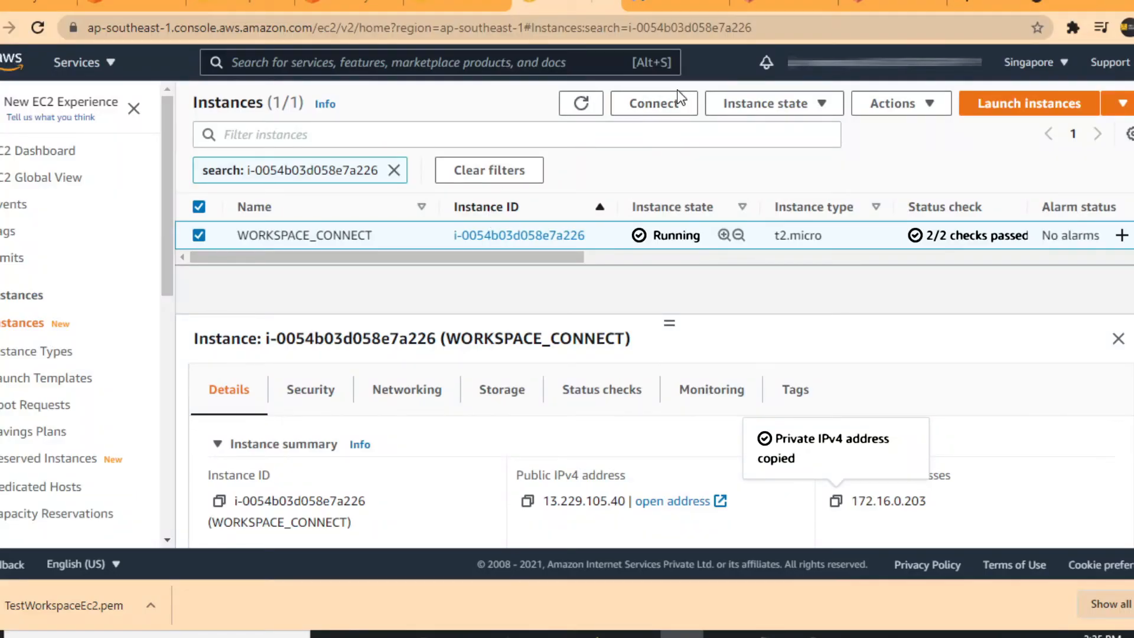
Step: Open the instance's RDP client connection details and the Get Windows password page
click(672, 103)
click(260, 268)
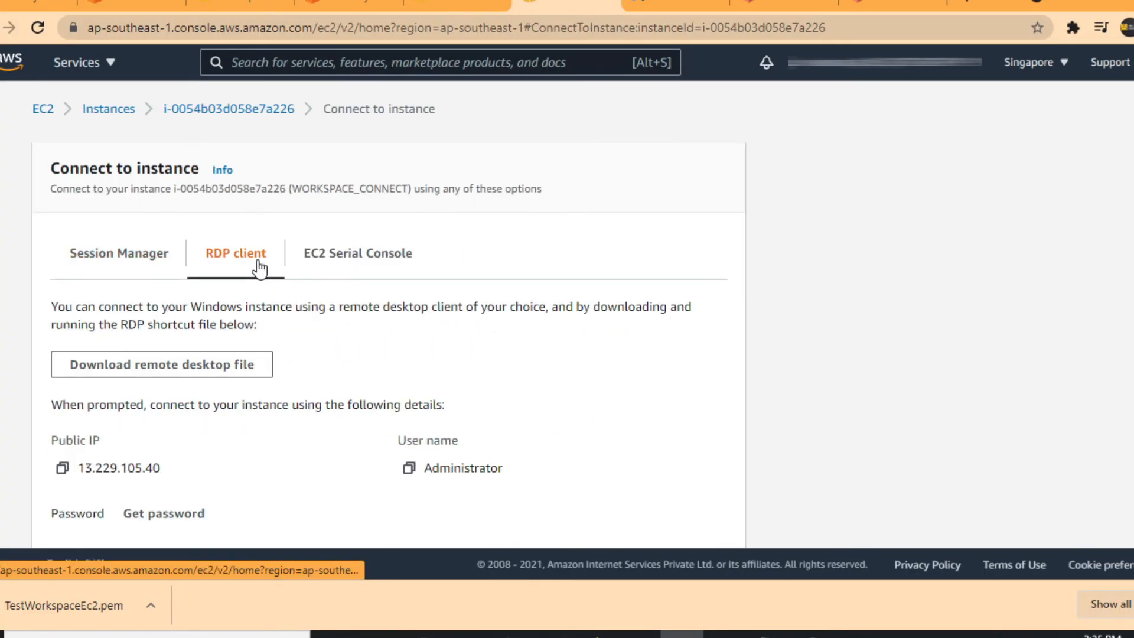
drag(509, 443, 1055, 377)
click(1065, 377)
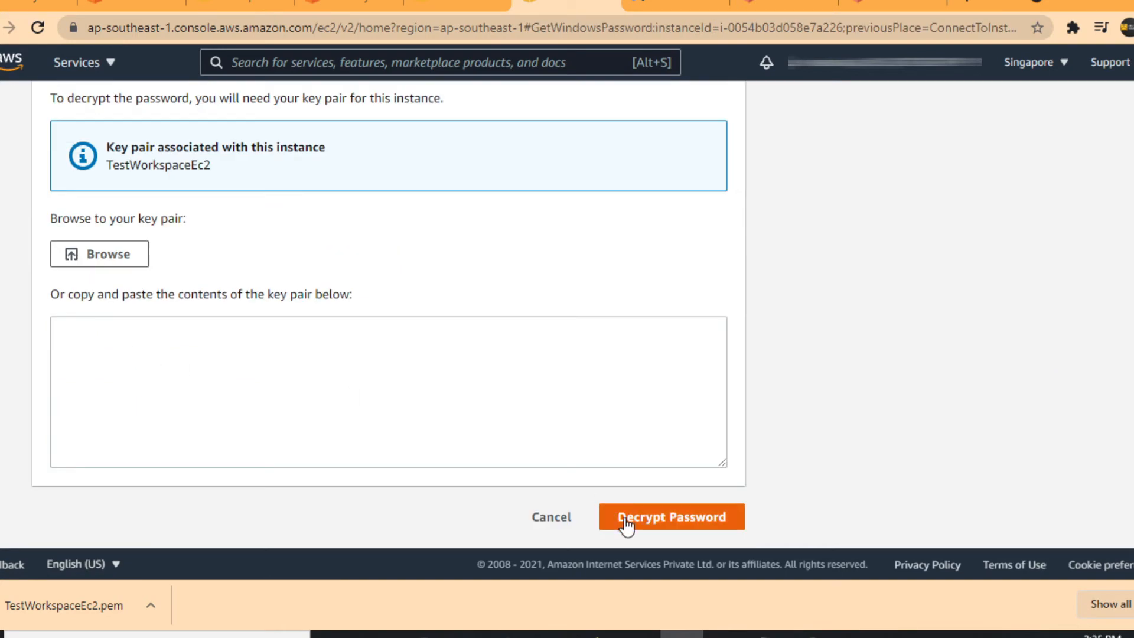
Step: Decrypt the Administrator password with TestWorkspaceEc2.pem, copy it, and return to the WorkSpace
click(121, 253)
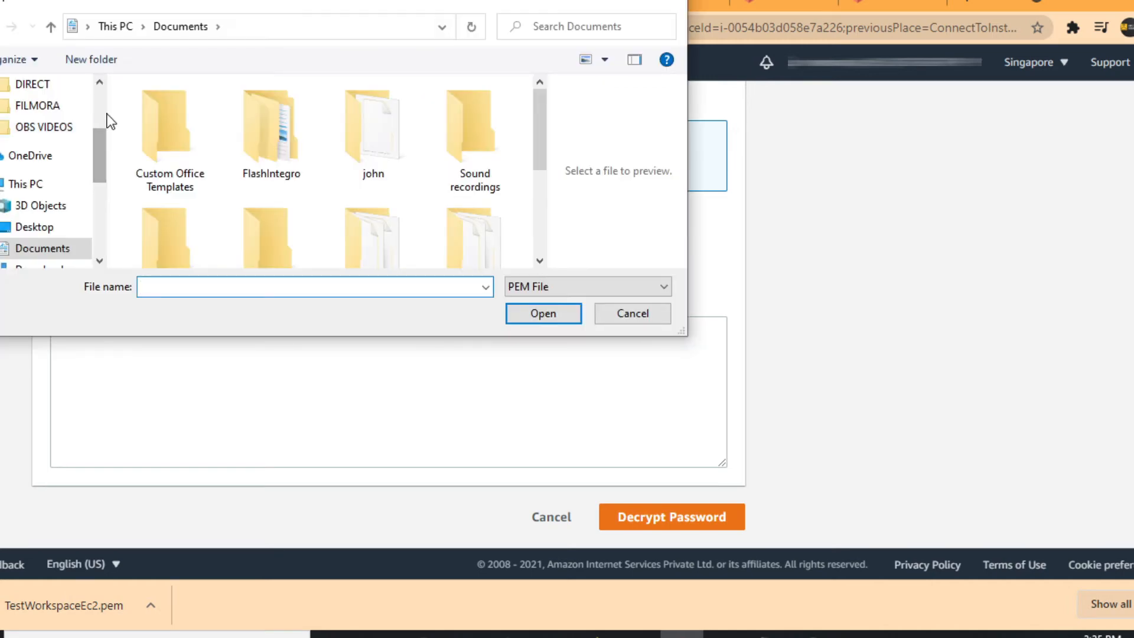
scroll(107, 118, up, 3)
click(50, 141)
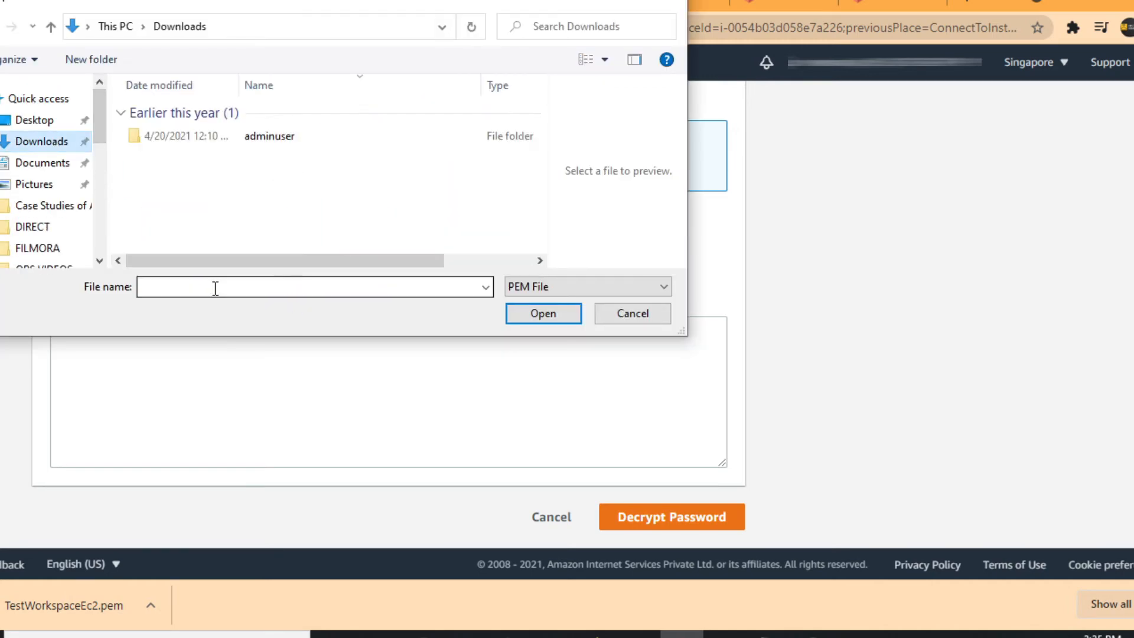
double_click(290, 137)
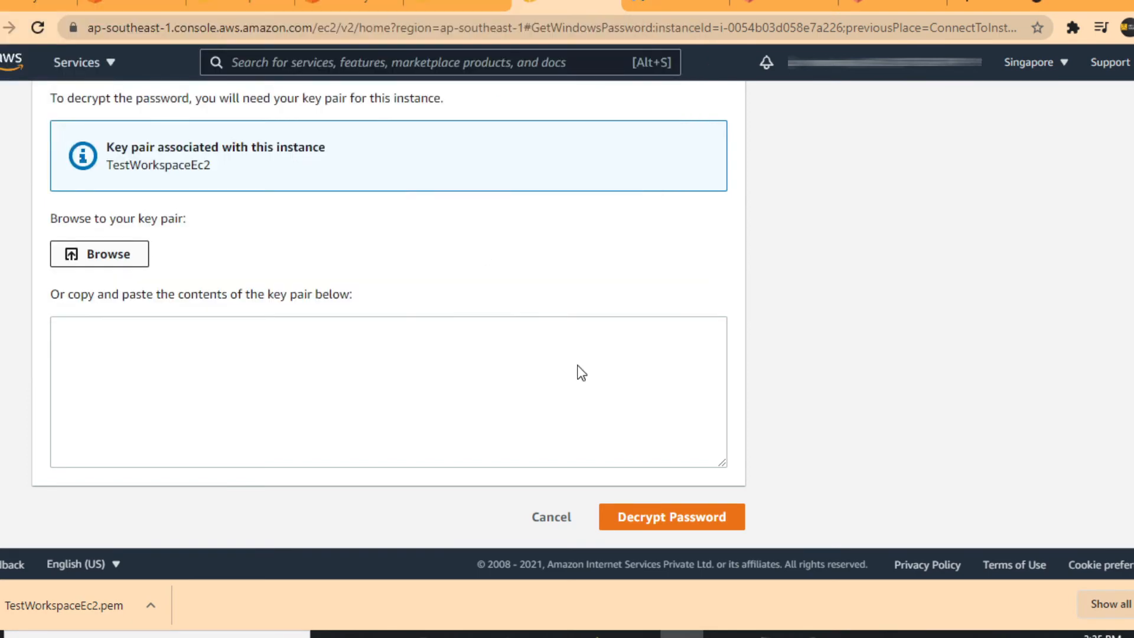
scroll(709, 510, down, 1)
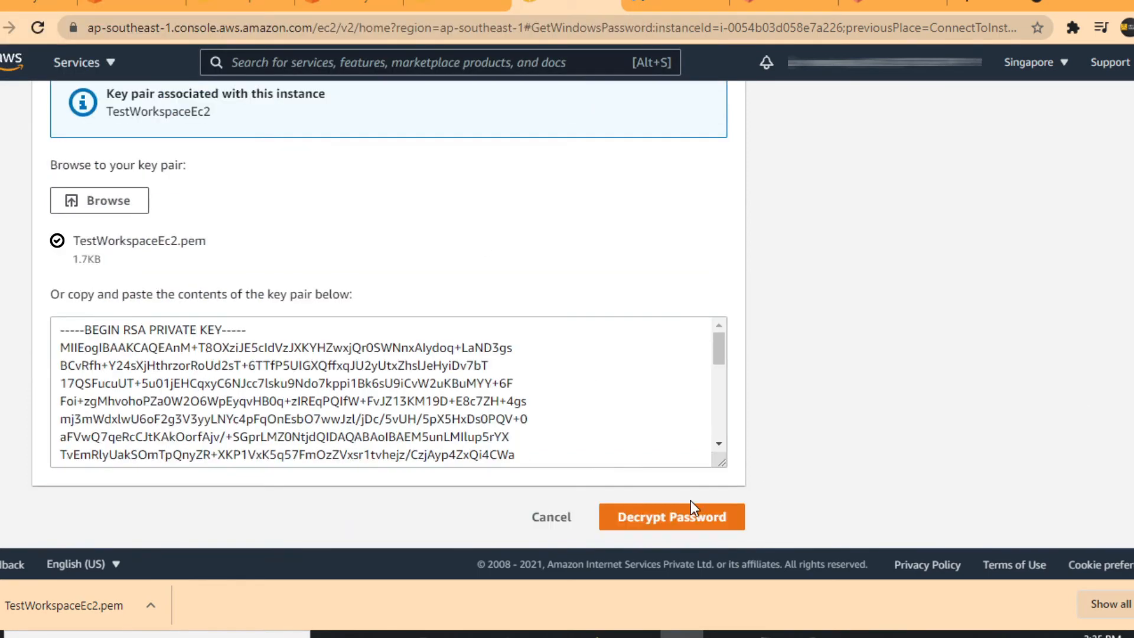
click(665, 520)
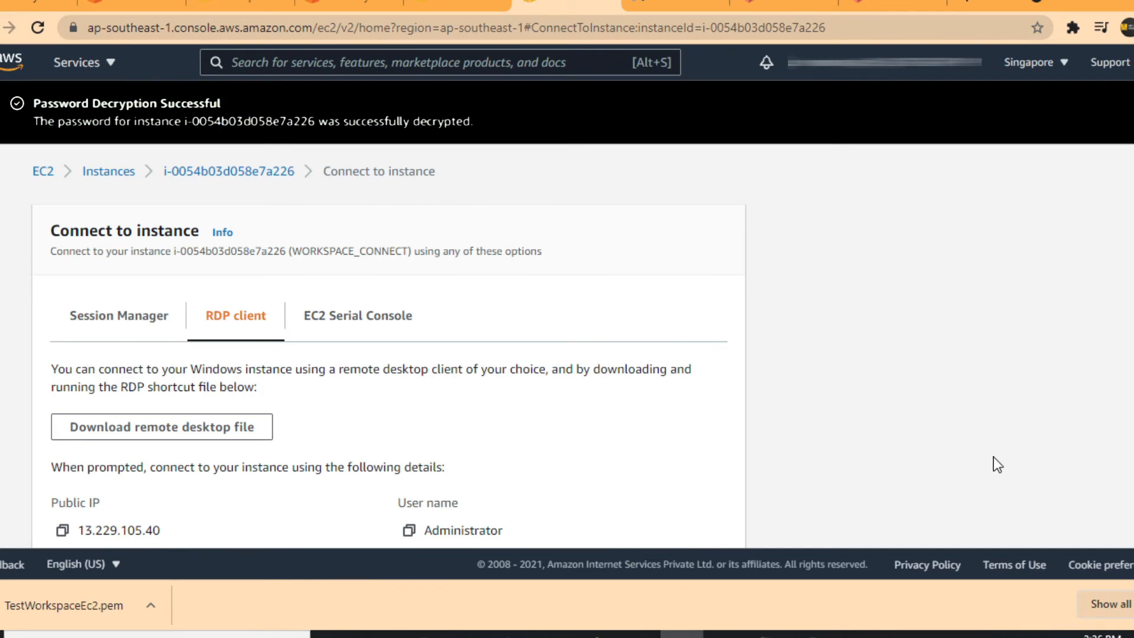
scroll(532, 442, down, 3)
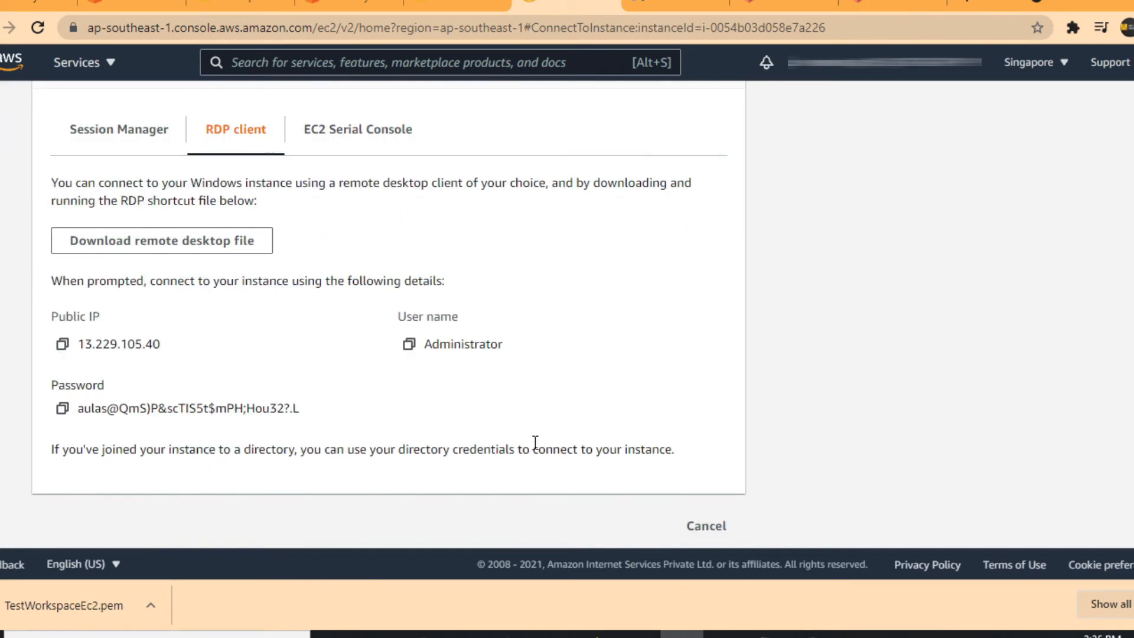
click(62, 407)
click(856, 635)
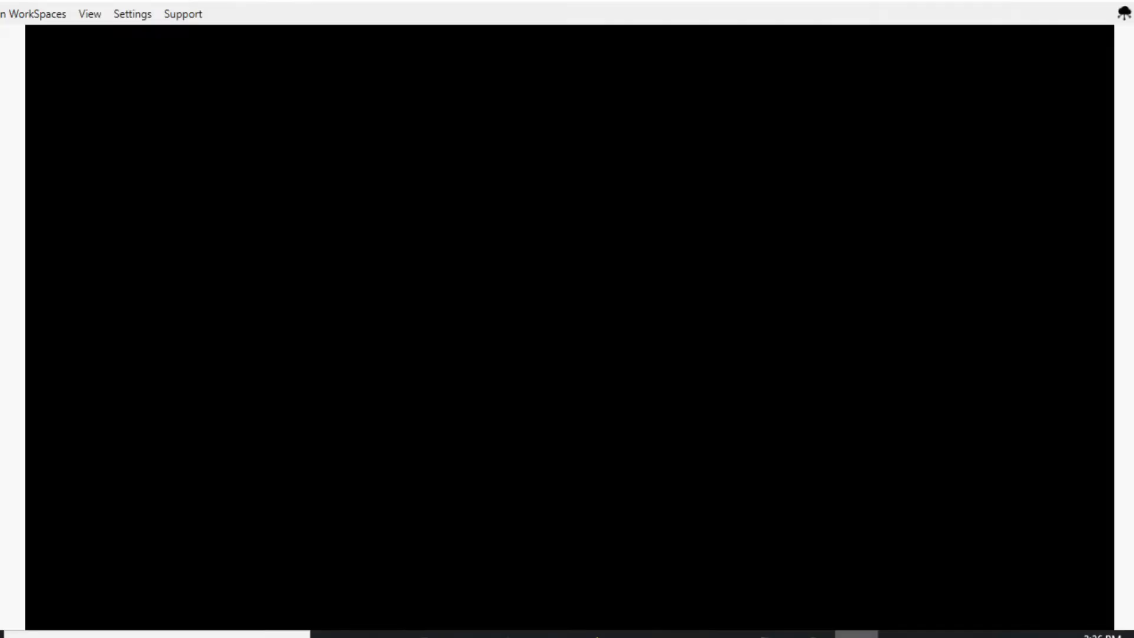
Step: Paste the Administrator password, submit it, and accept the EC2AMAZ-J2H7P14 certificate warning
key(ctrl+v)
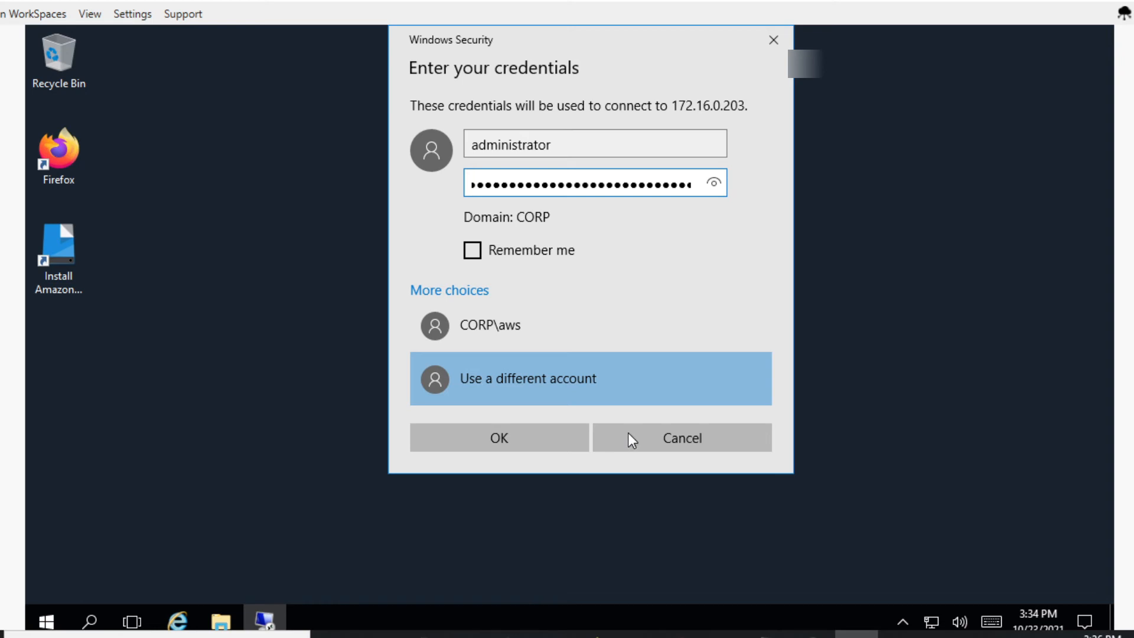
key(Return)
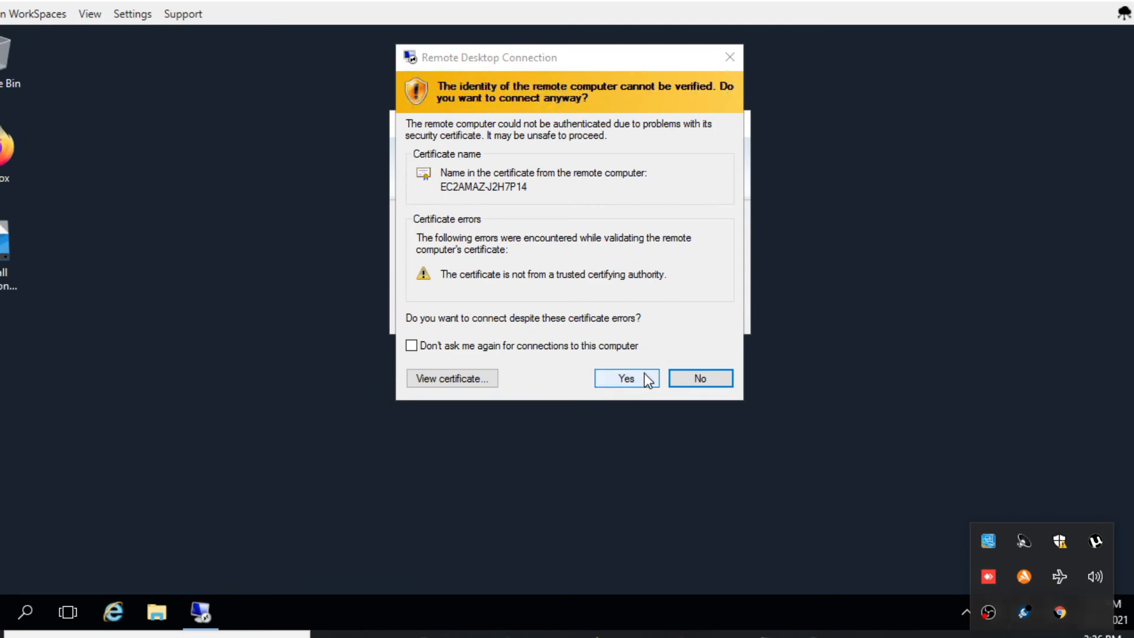
click(645, 373)
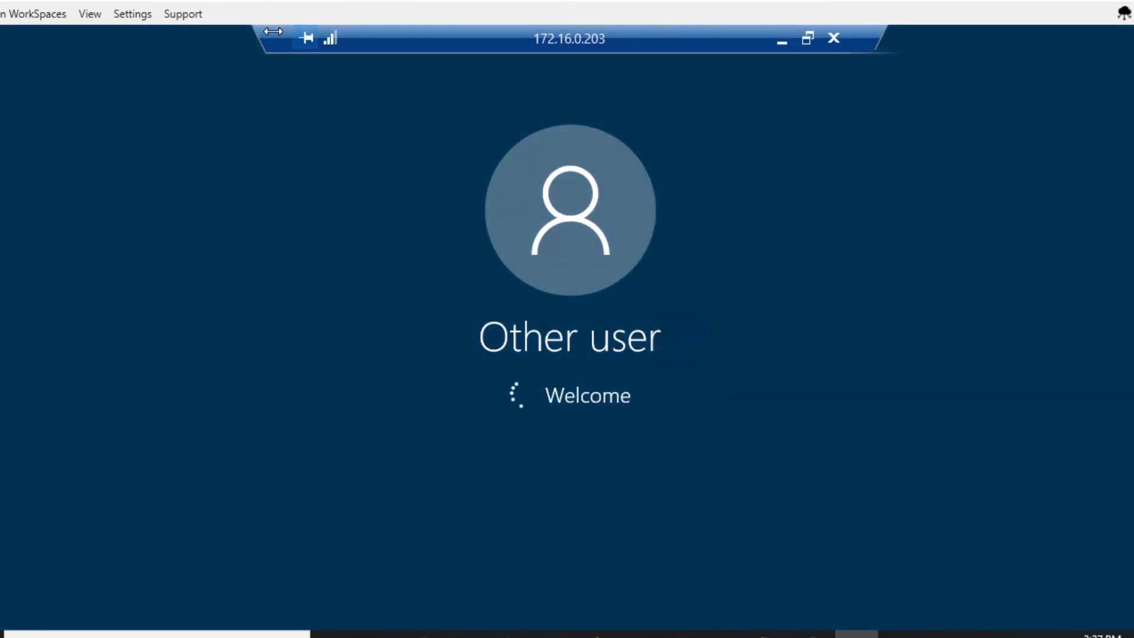
Step: Shrink the 172.16.0.203 remote desktop to a window, check its Start menu, then minimize it
drag(271, 32, 535, 39)
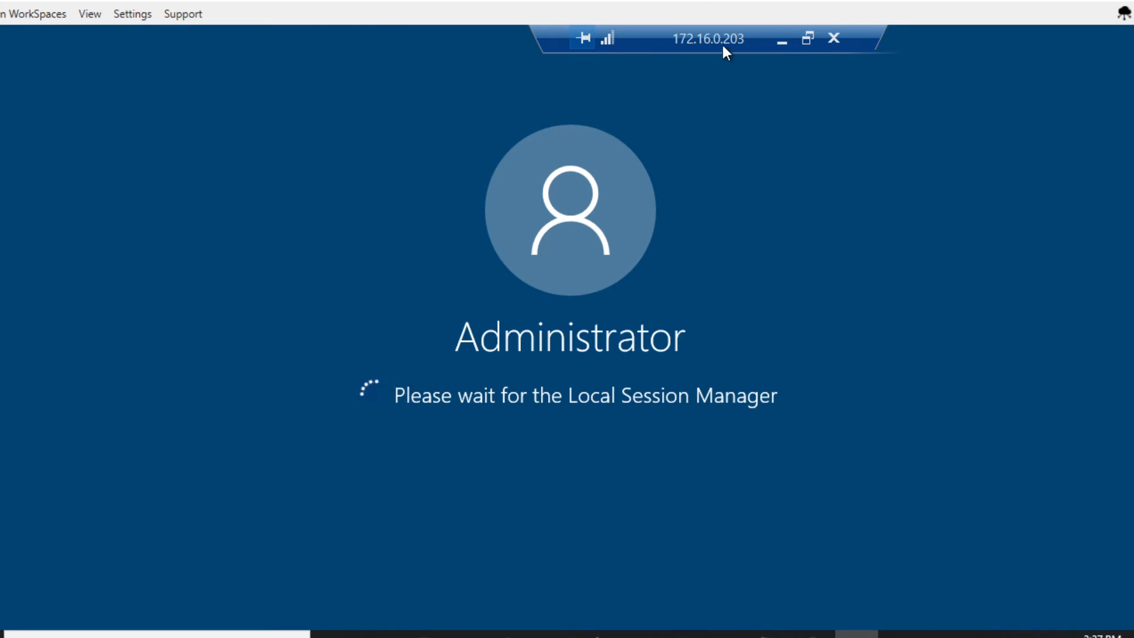
click(808, 39)
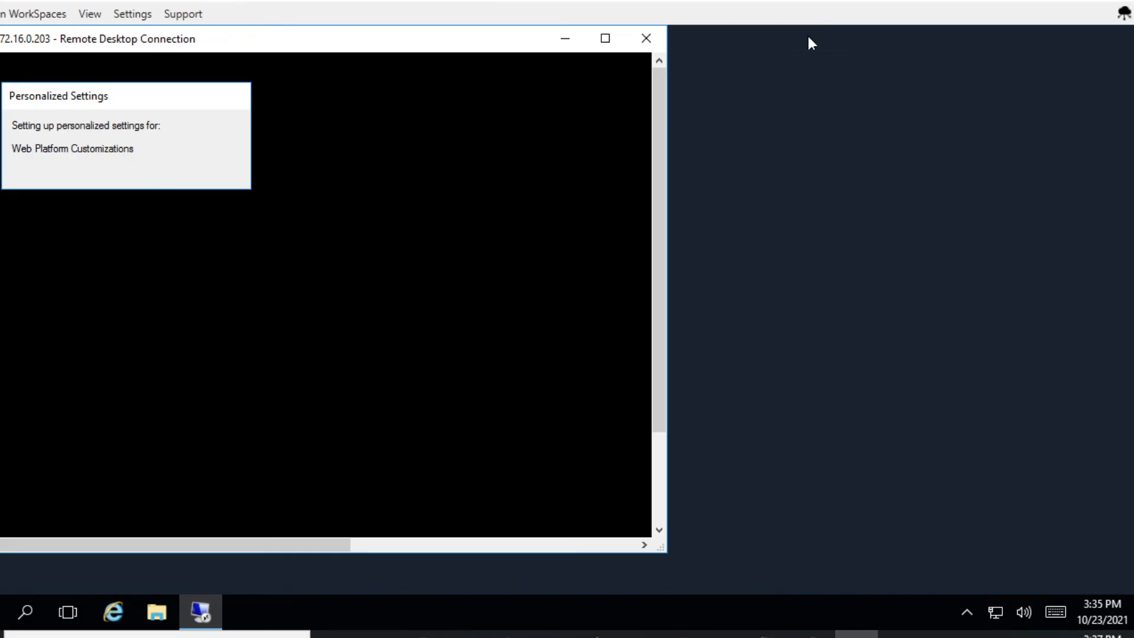
drag(451, 41, 913, 83)
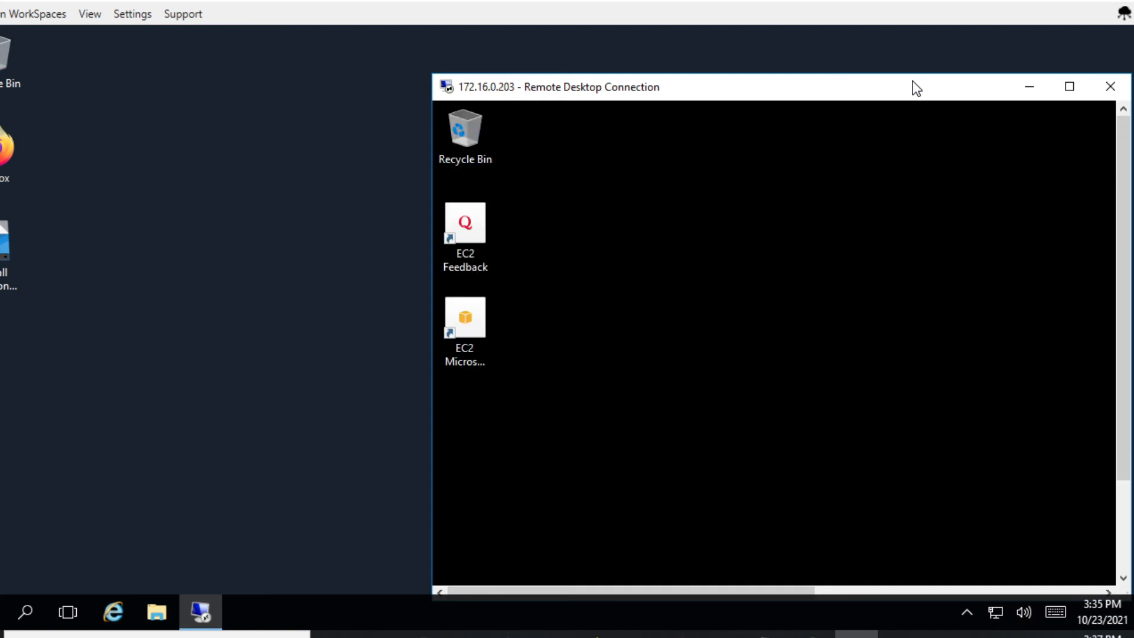
drag(1123, 419, 1121, 546)
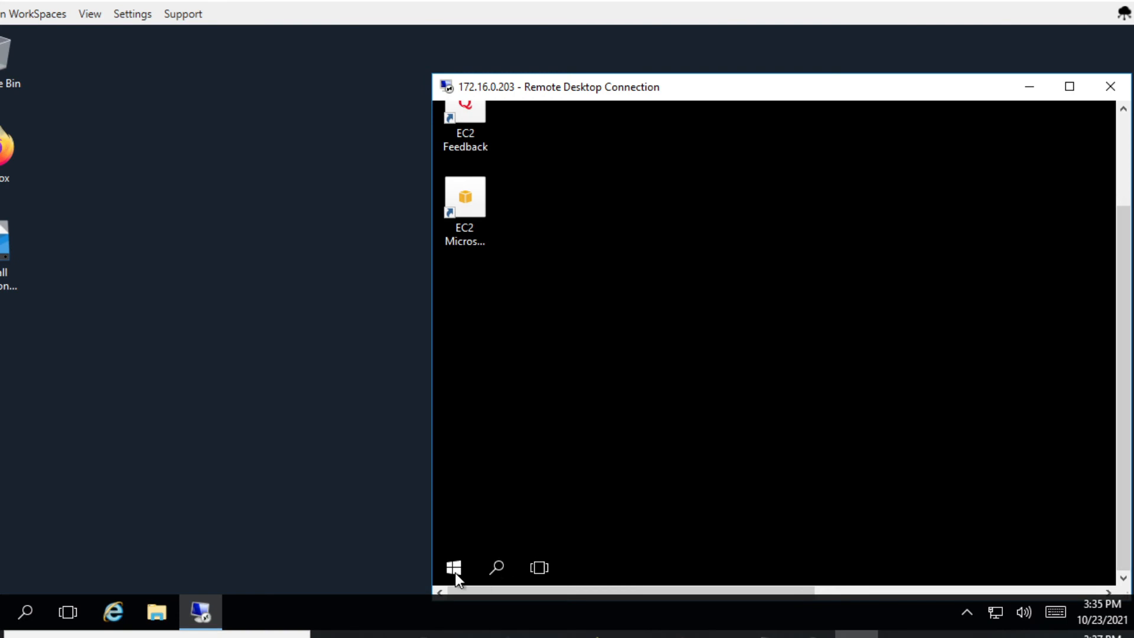
click(454, 568)
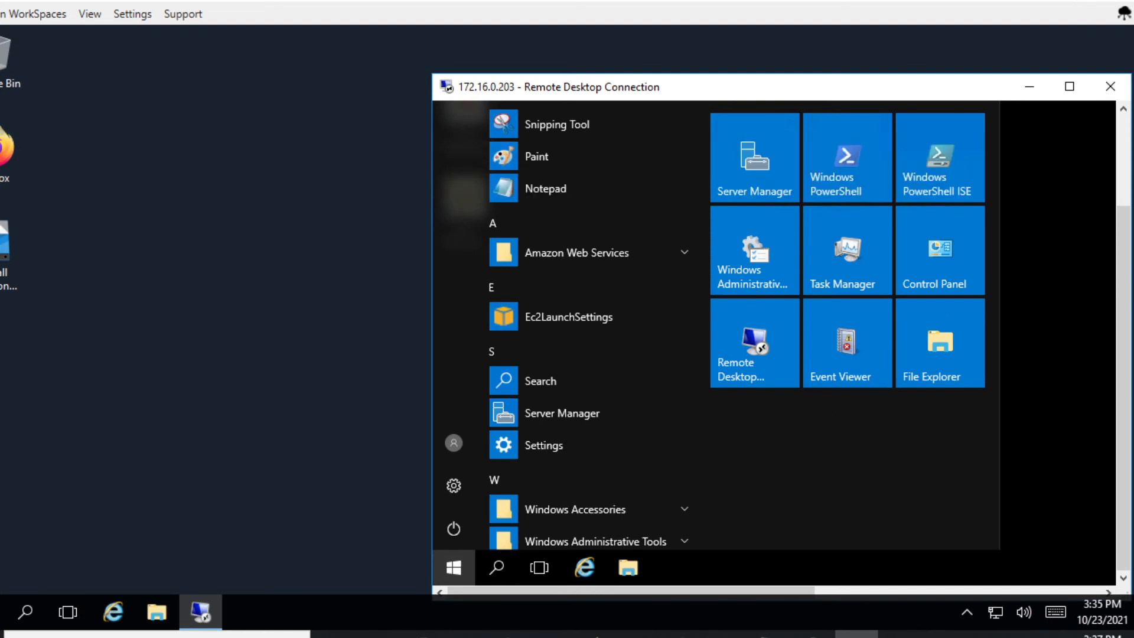
click(1029, 90)
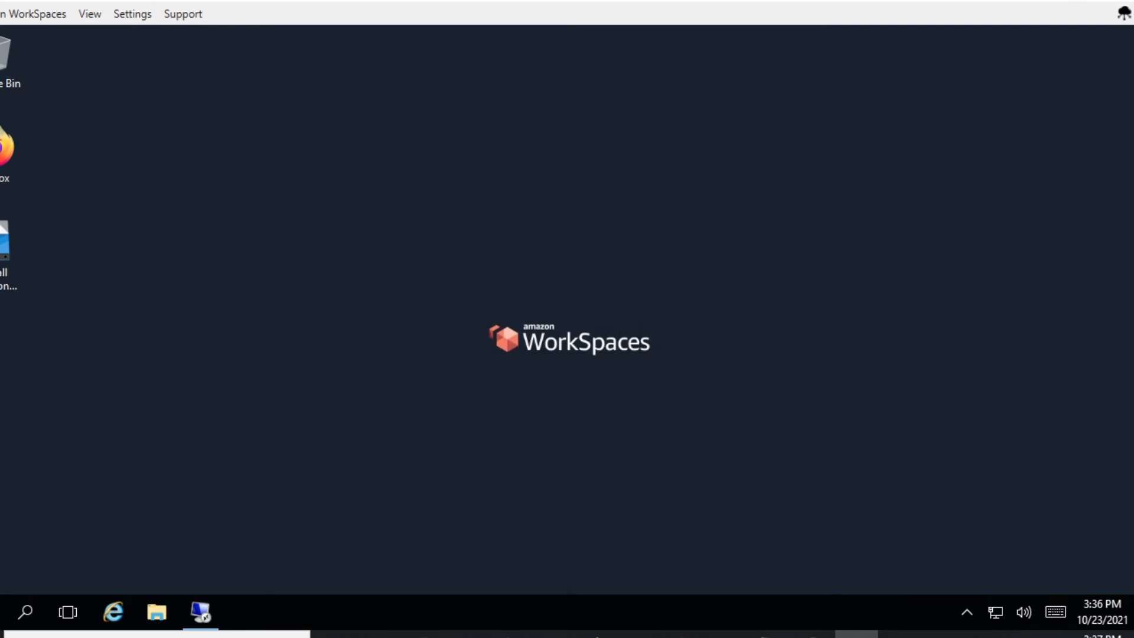
Step: Return to the browser and find the WorkSpaces console among the open tabs
key(alt+Tab)
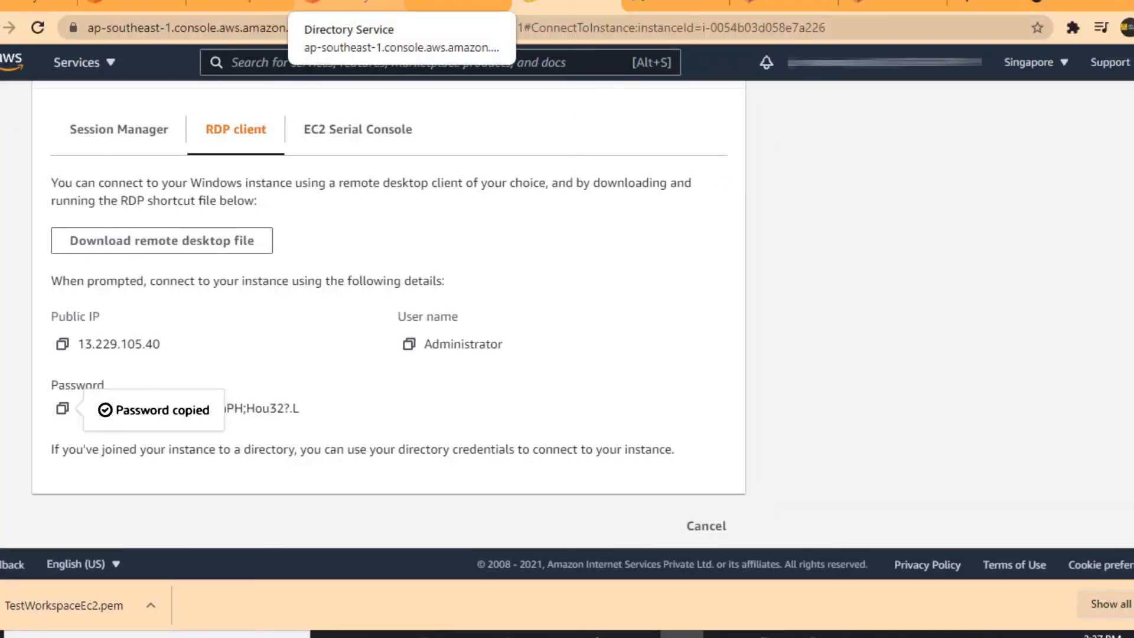
click(345, 5)
click(457, 5)
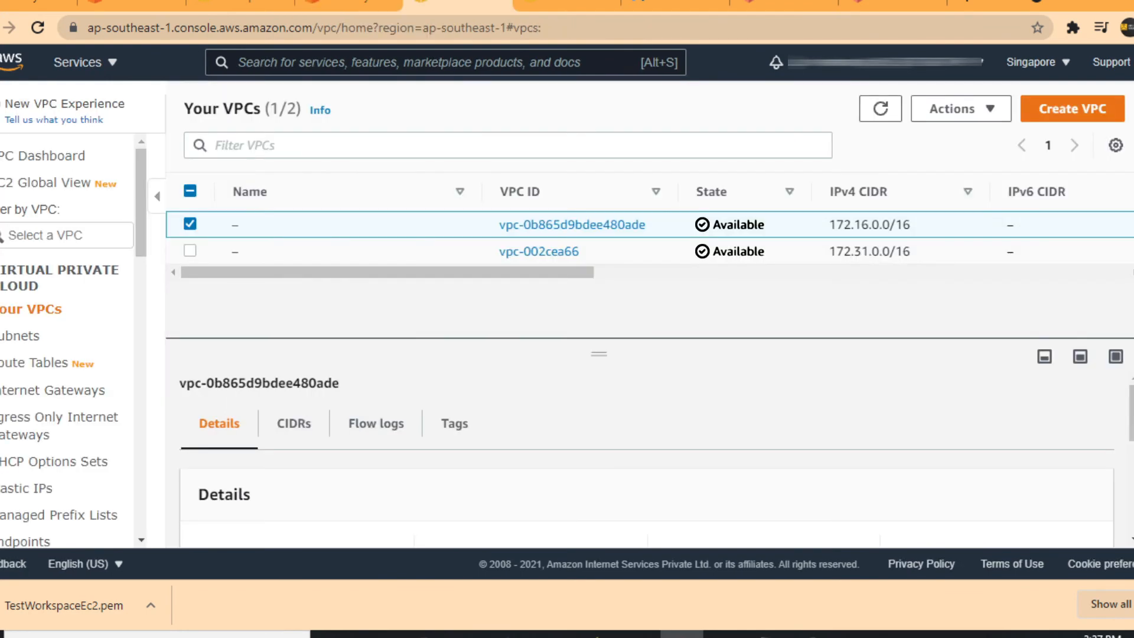
click(567, 5)
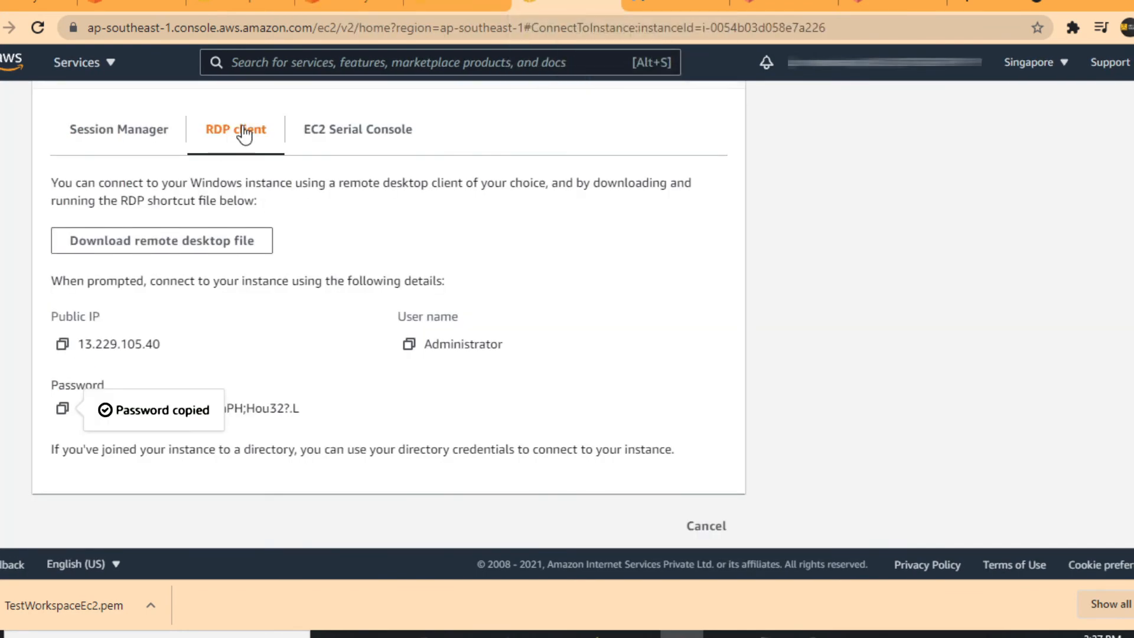
click(239, 5)
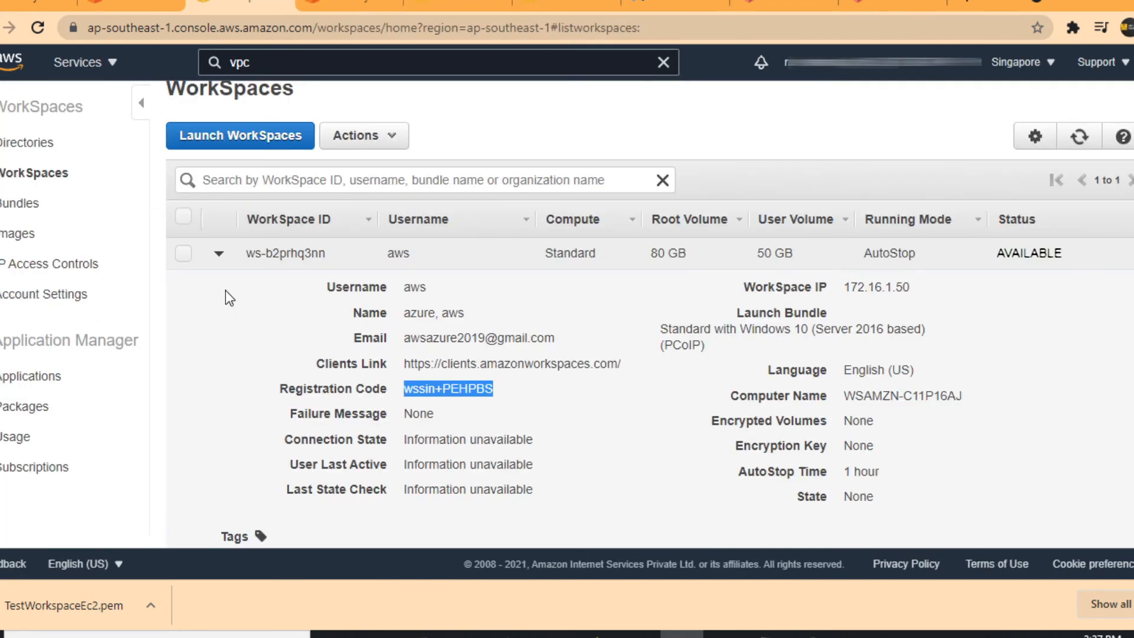
Step: Review the listed WorkSpace's details and actions, then go to the Directories list
click(223, 266)
click(222, 266)
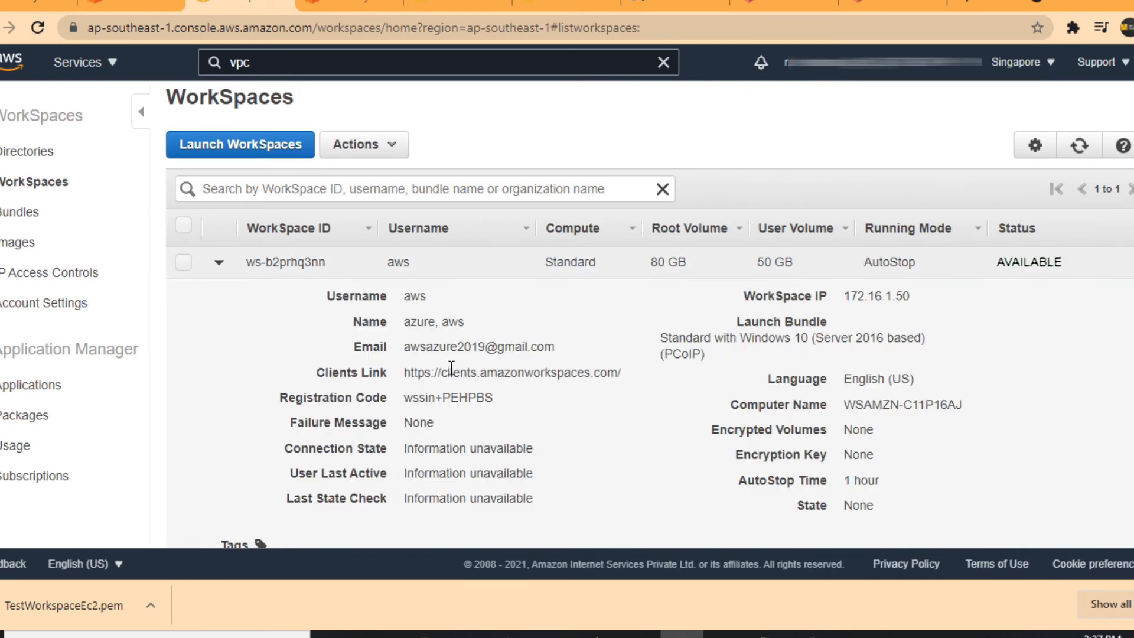
click(362, 147)
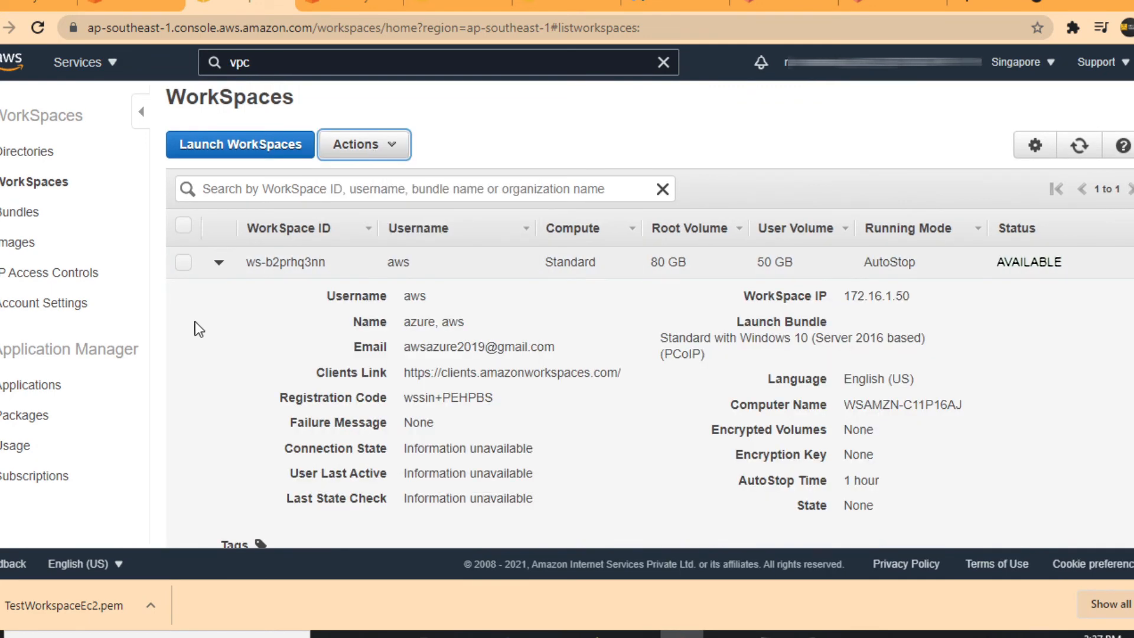
click(183, 263)
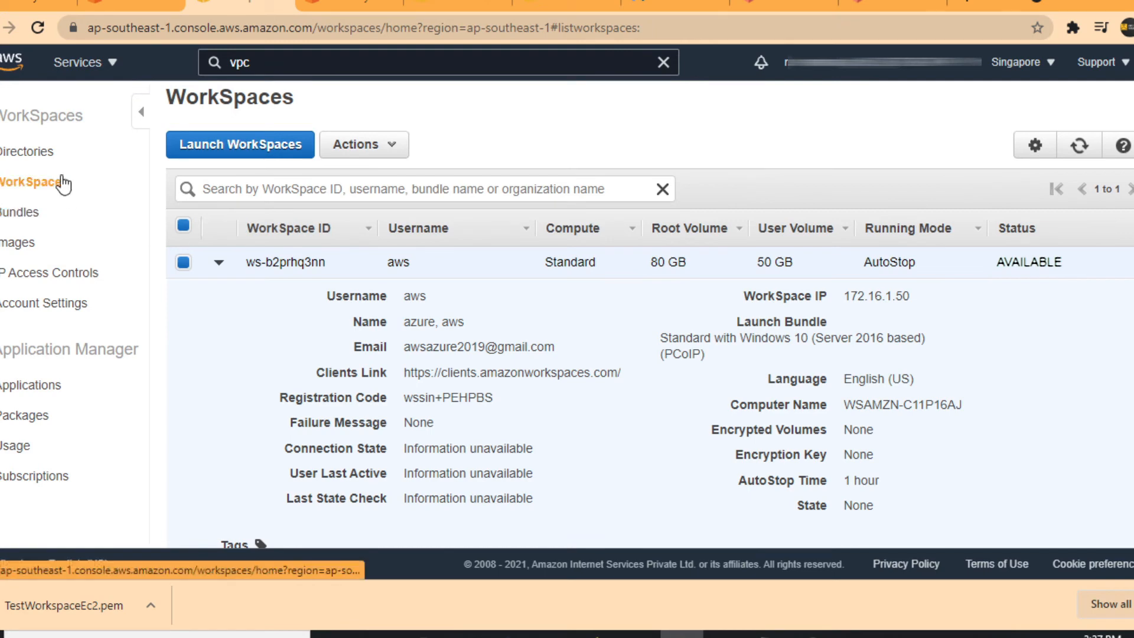
click(51, 155)
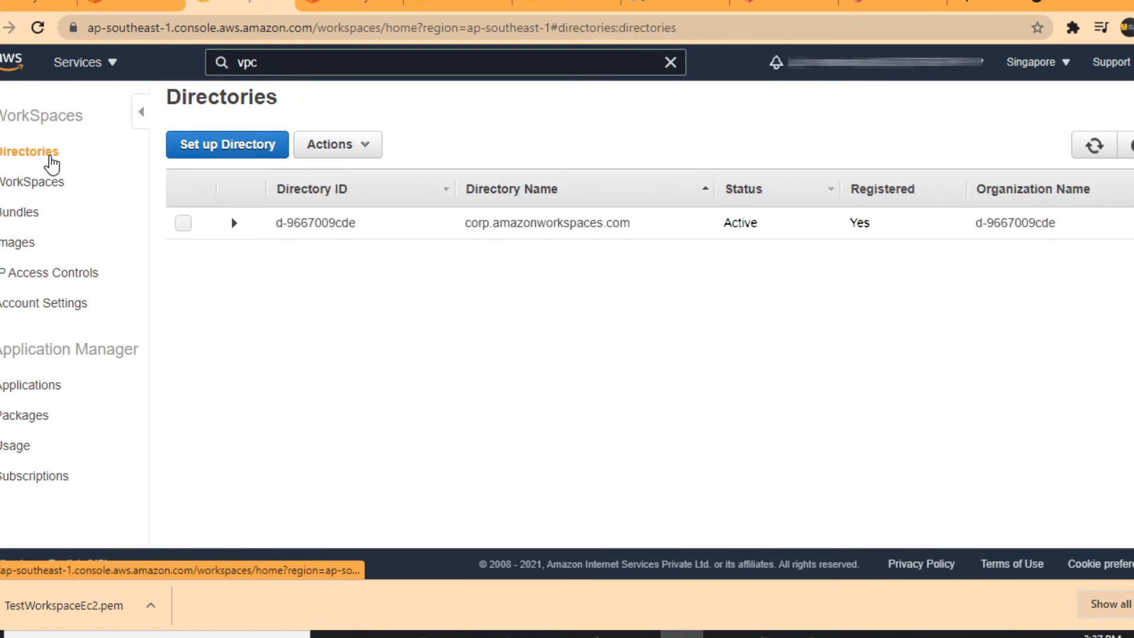
Step: Select the corp.amazonworkspaces.com directory and open its Update Details page via Actions
click(184, 224)
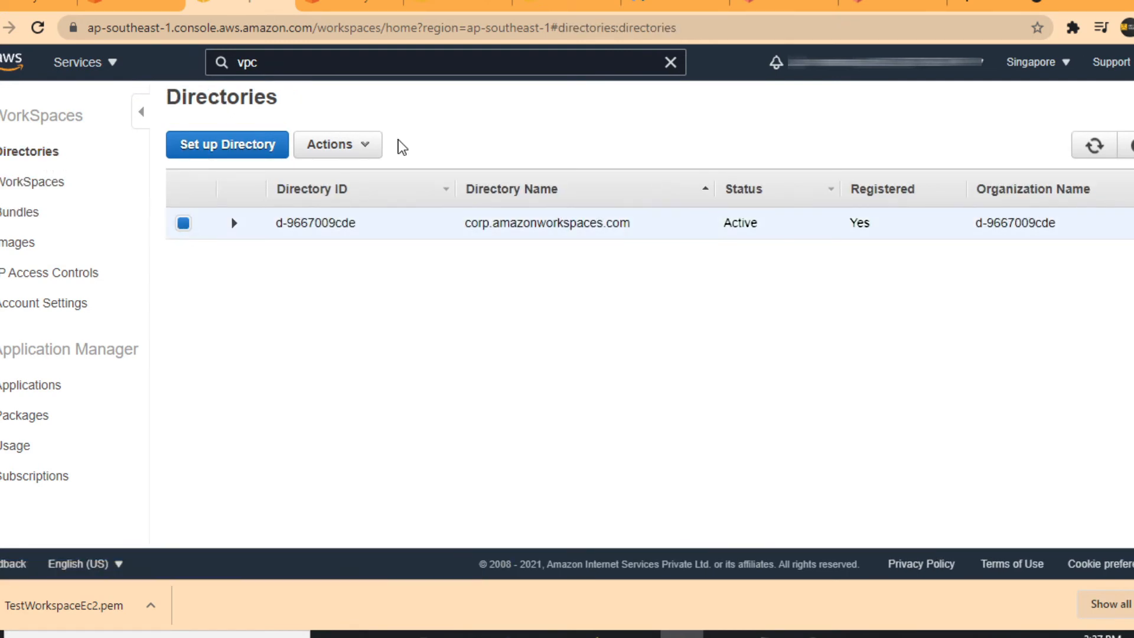
click(235, 224)
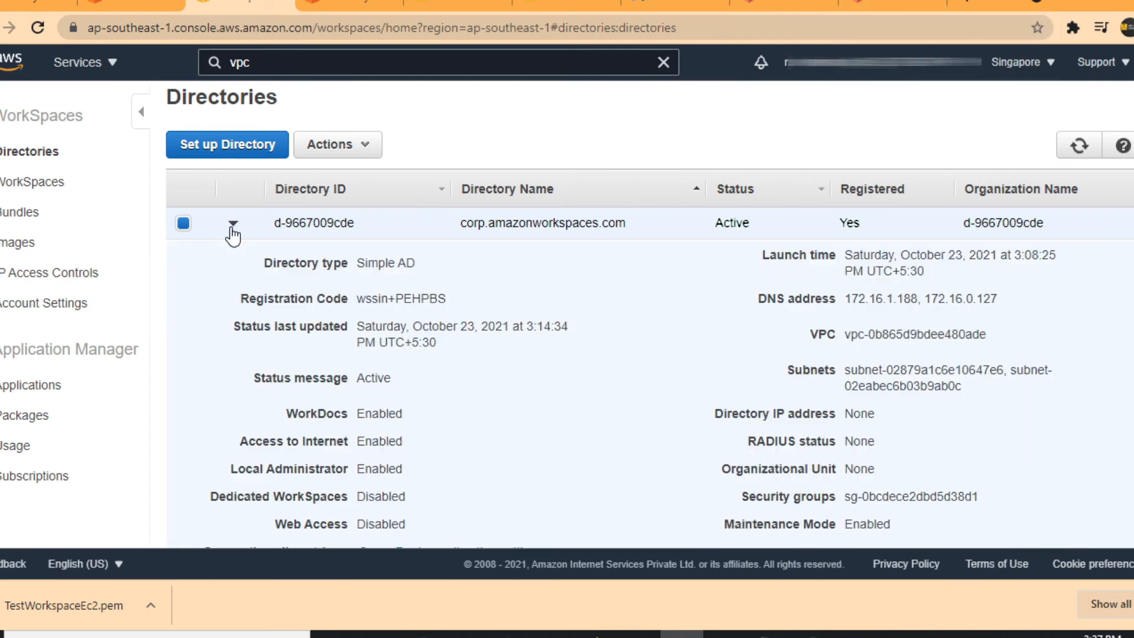
click(365, 155)
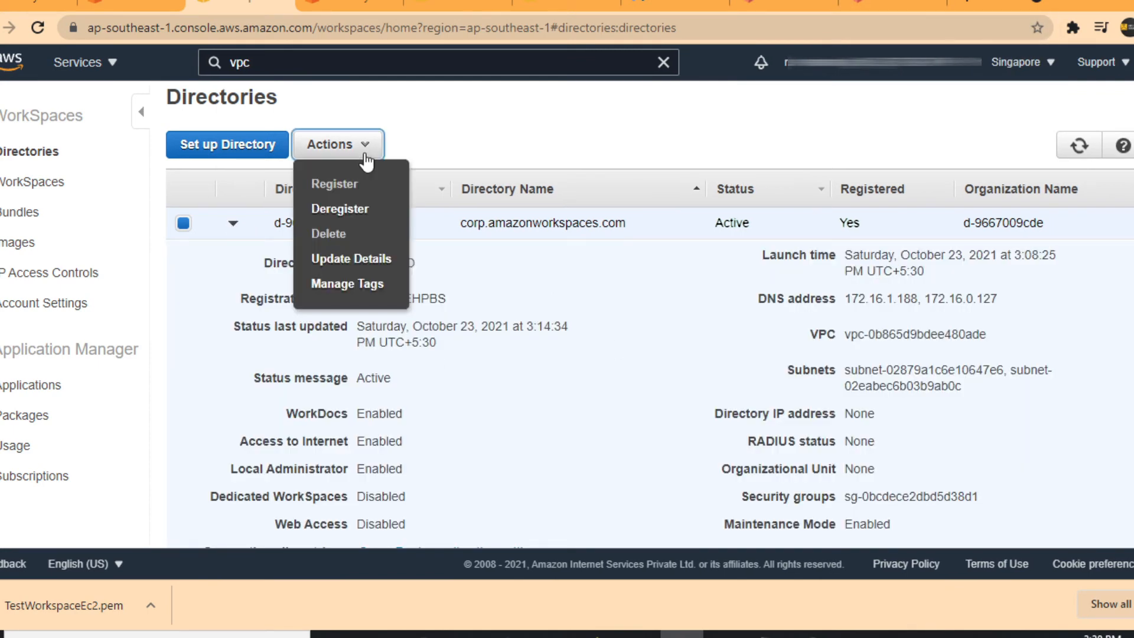
click(378, 258)
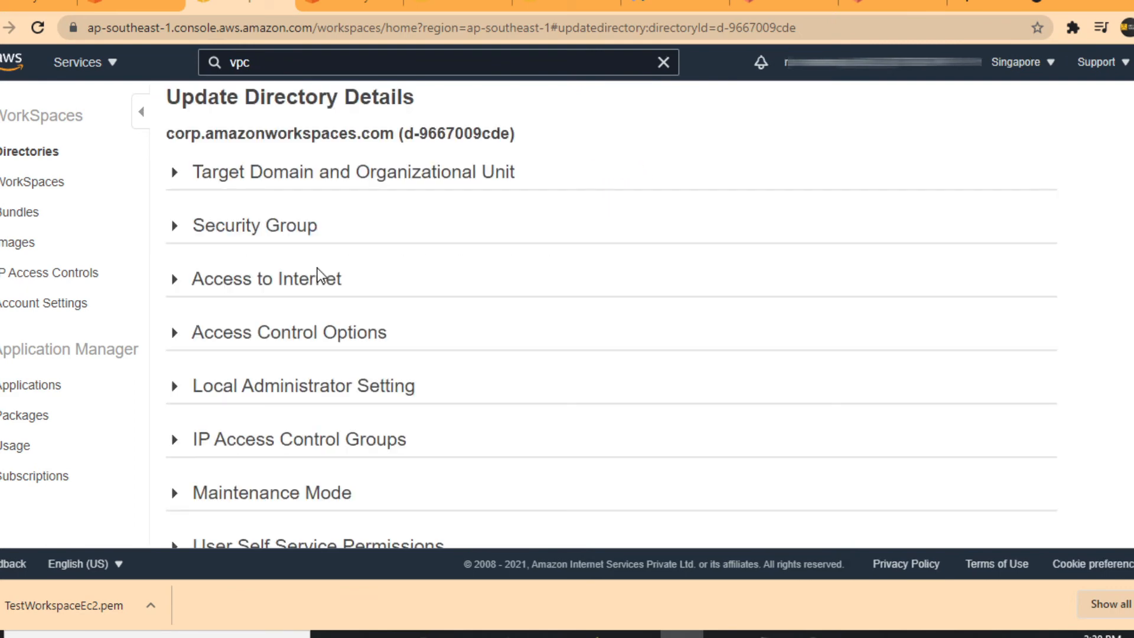
Step: Expand Access Control Options and check the Web Access option under Other Platforms, leaving it unchecked
click(228, 341)
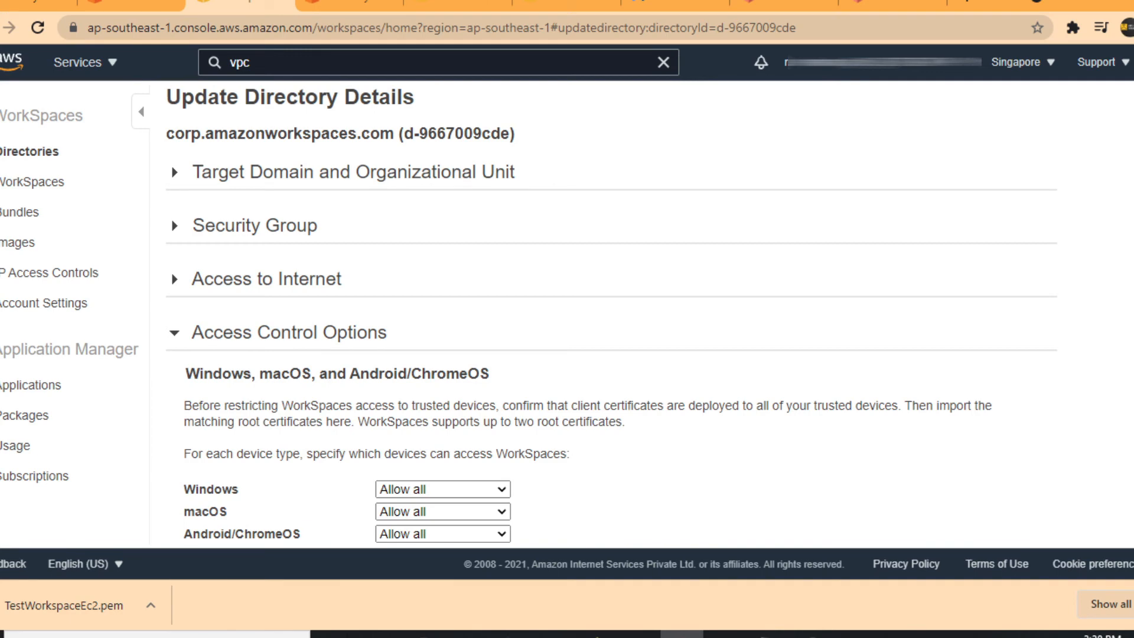
scroll(590, 313, down, 5)
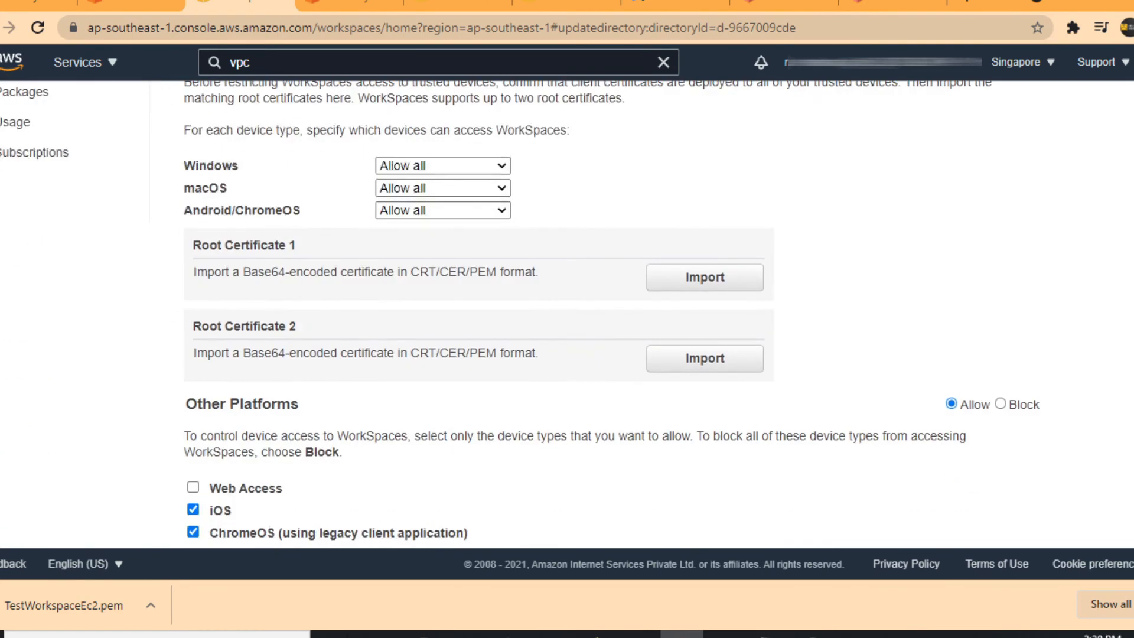
scroll(197, 302, down, 3)
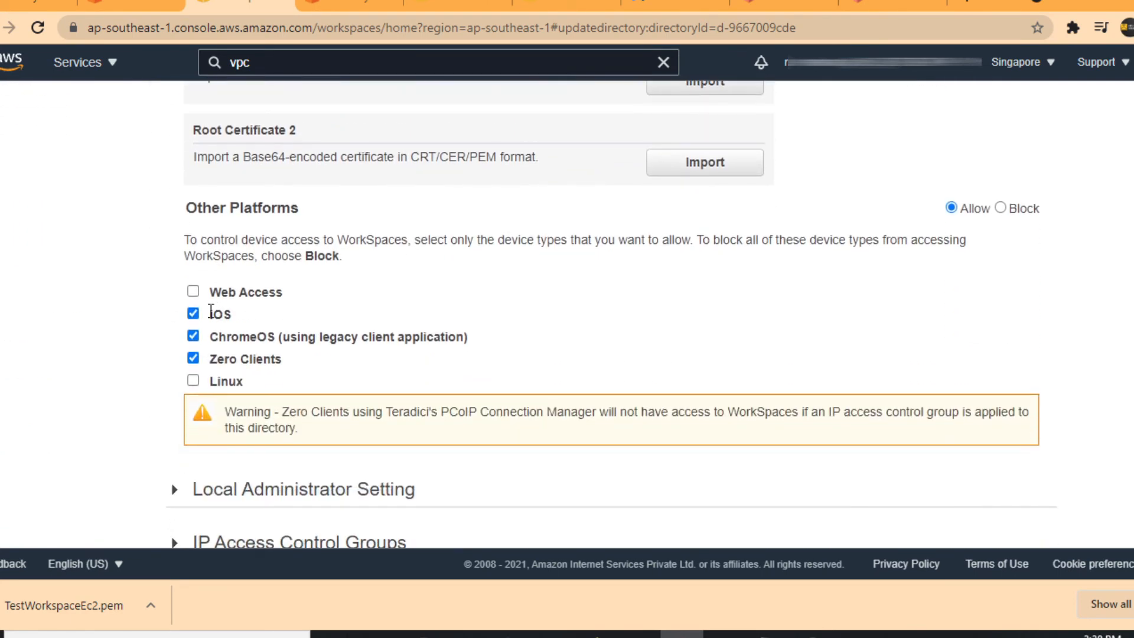
click(195, 294)
click(195, 295)
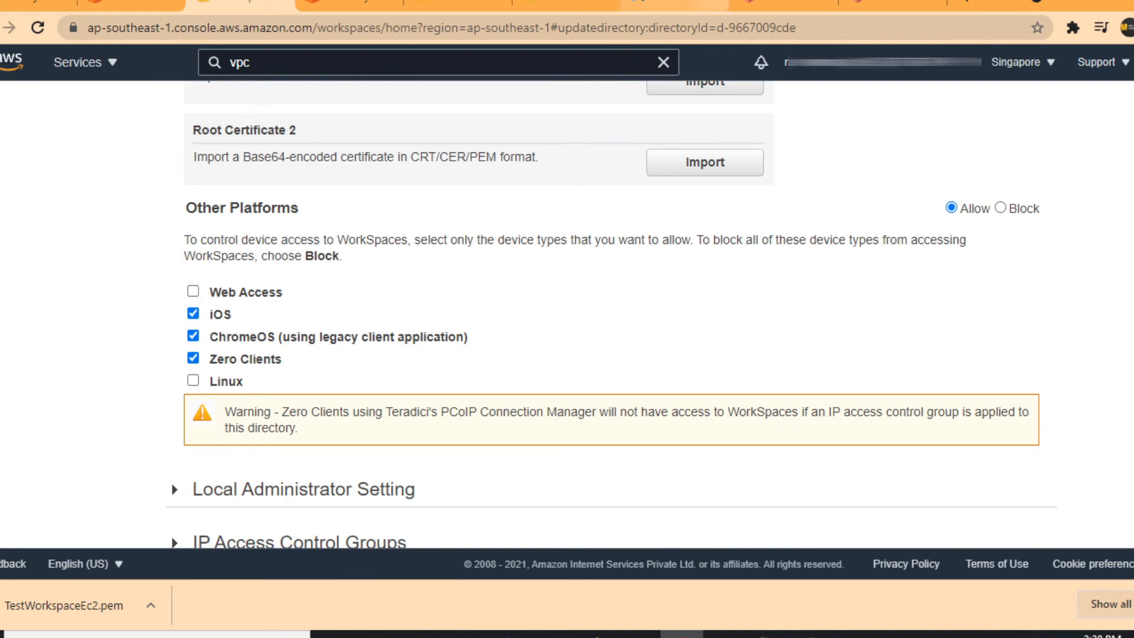
click(785, 6)
Step: Launch the Web Access client from the WorkSpaces clients site
click(893, 3)
click(786, 3)
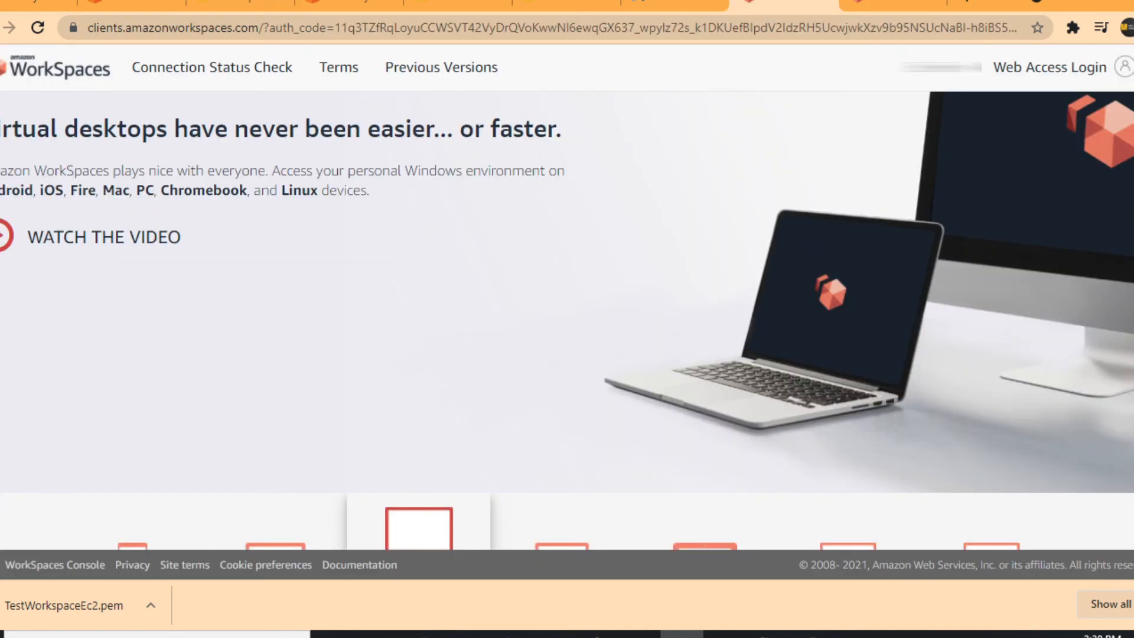
scroll(417, 408, down, 3)
scroll(830, 424, up, 1)
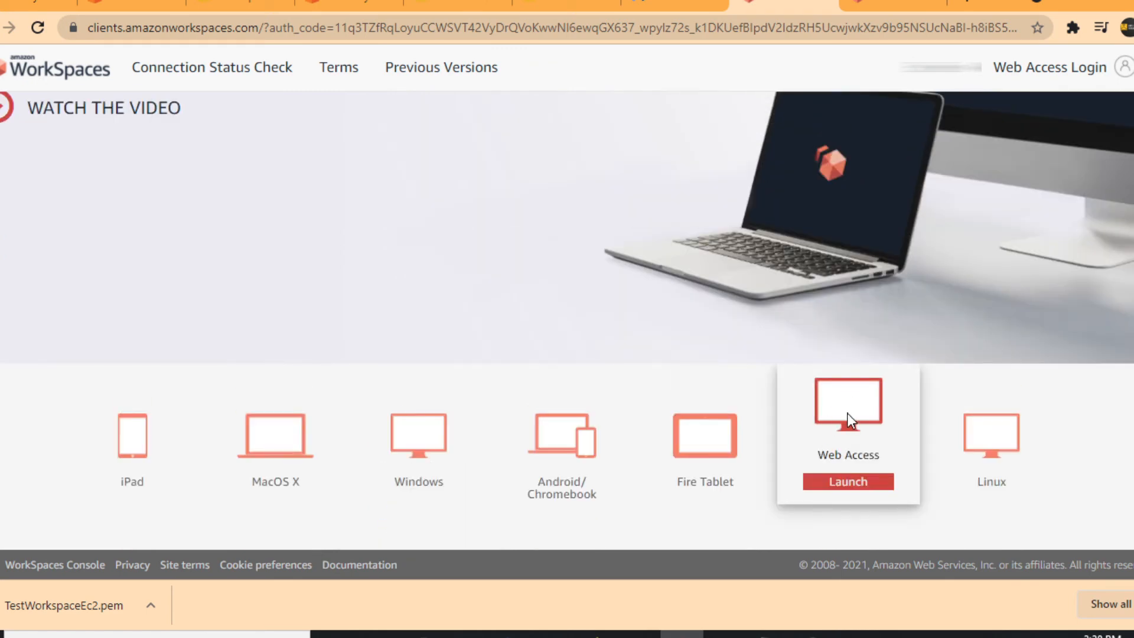
click(848, 483)
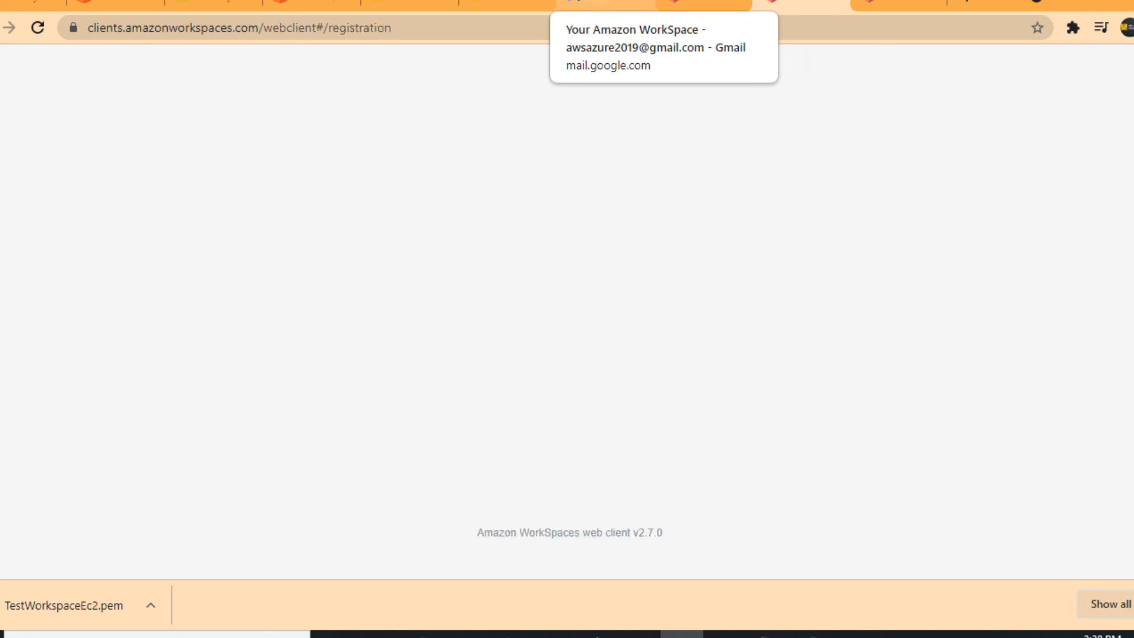
Step: Copy the registration code from the invitation e-mail, paste it into the web client and register
click(602, 4)
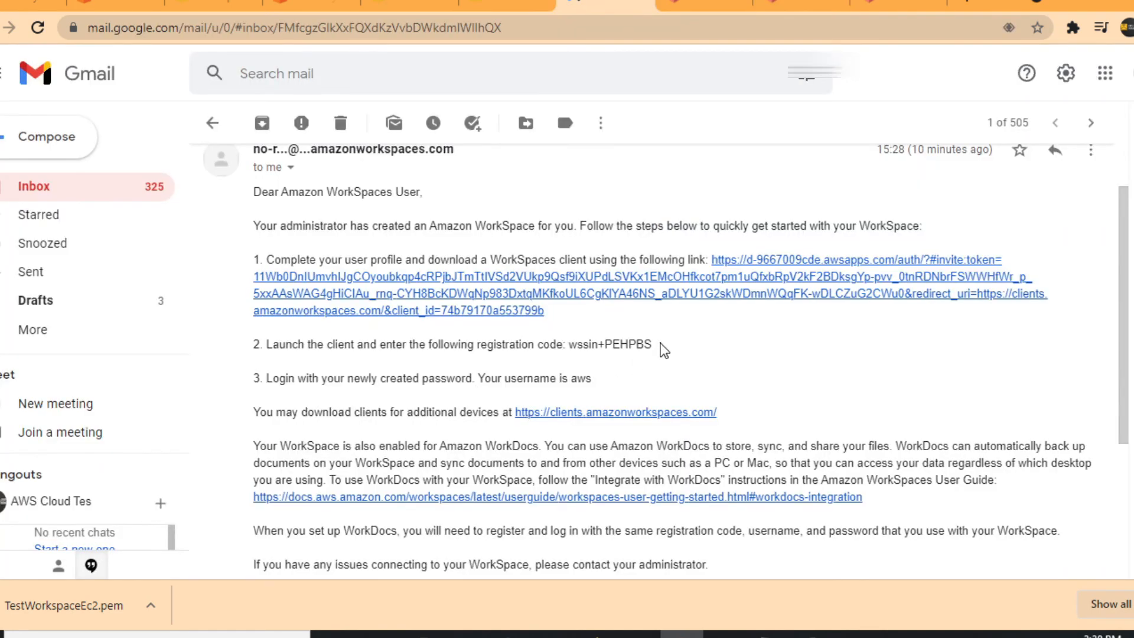
drag(655, 345, 570, 347)
key(ctrl+c)
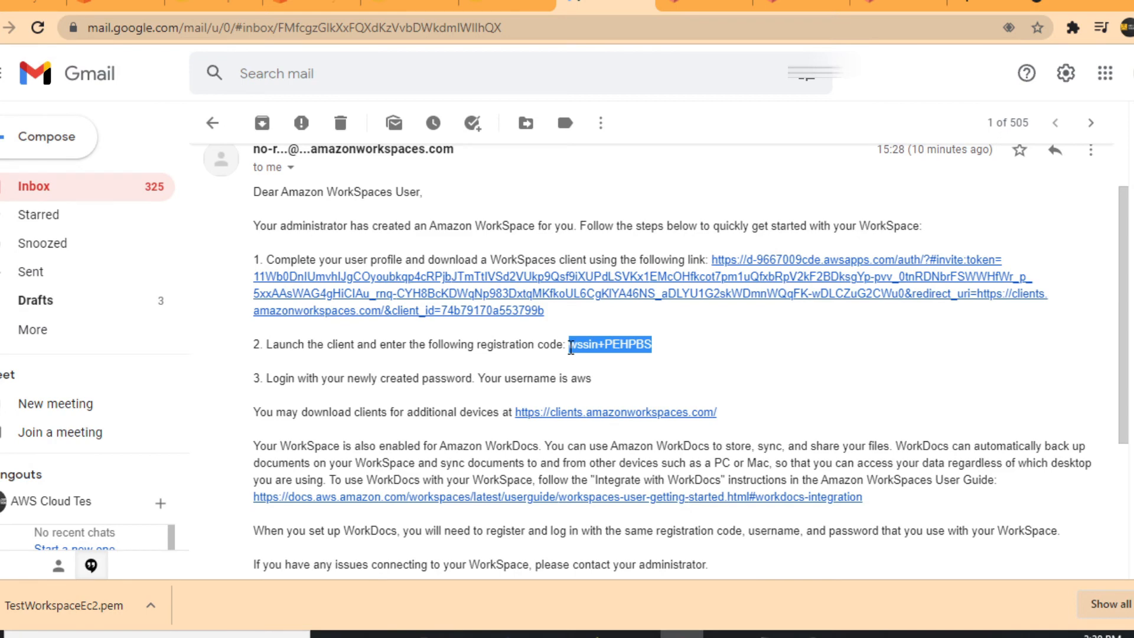
click(703, 5)
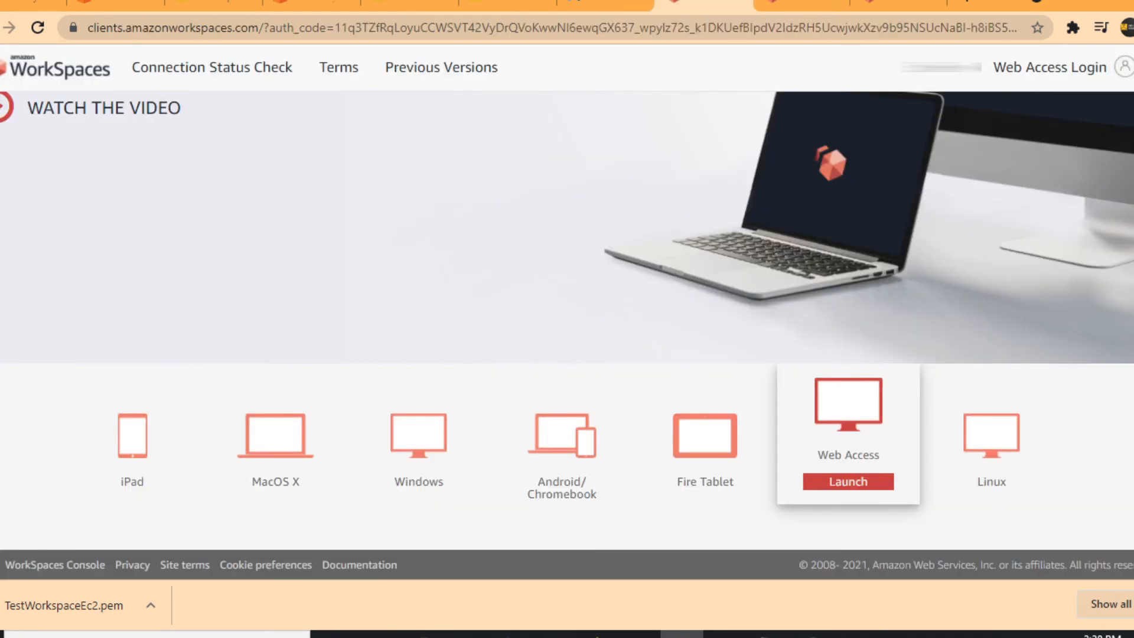
click(801, 4)
click(559, 217)
key(ctrl+v)
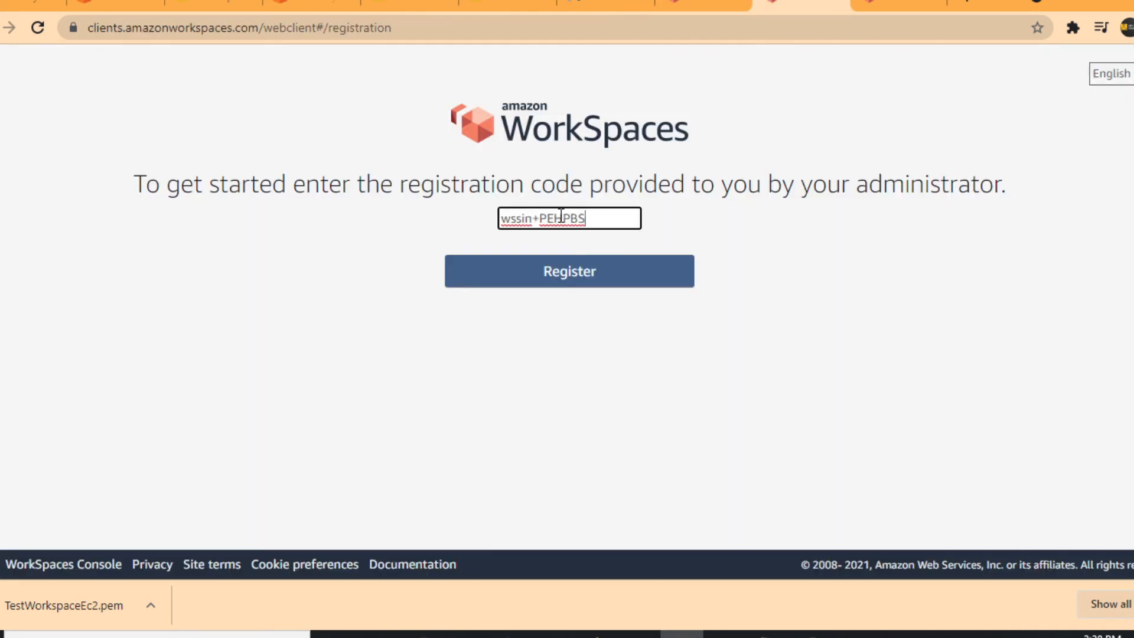
click(613, 282)
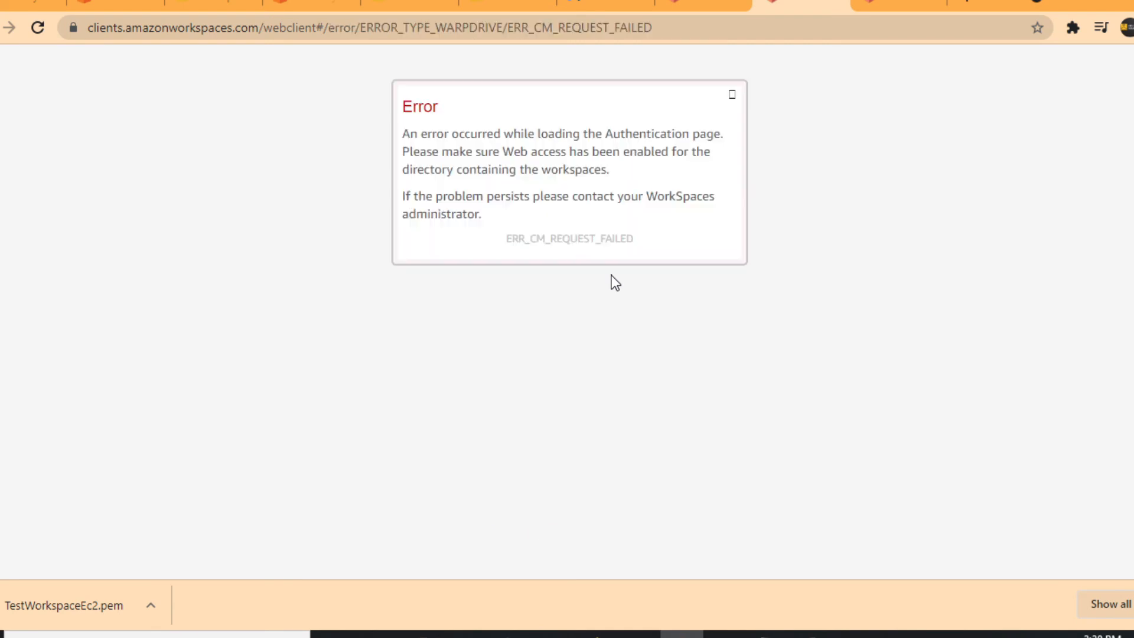
Step: Read the web client's 'Web access isn't enabled' error and return to the directory settings
drag(402, 134, 529, 215)
click(529, 215)
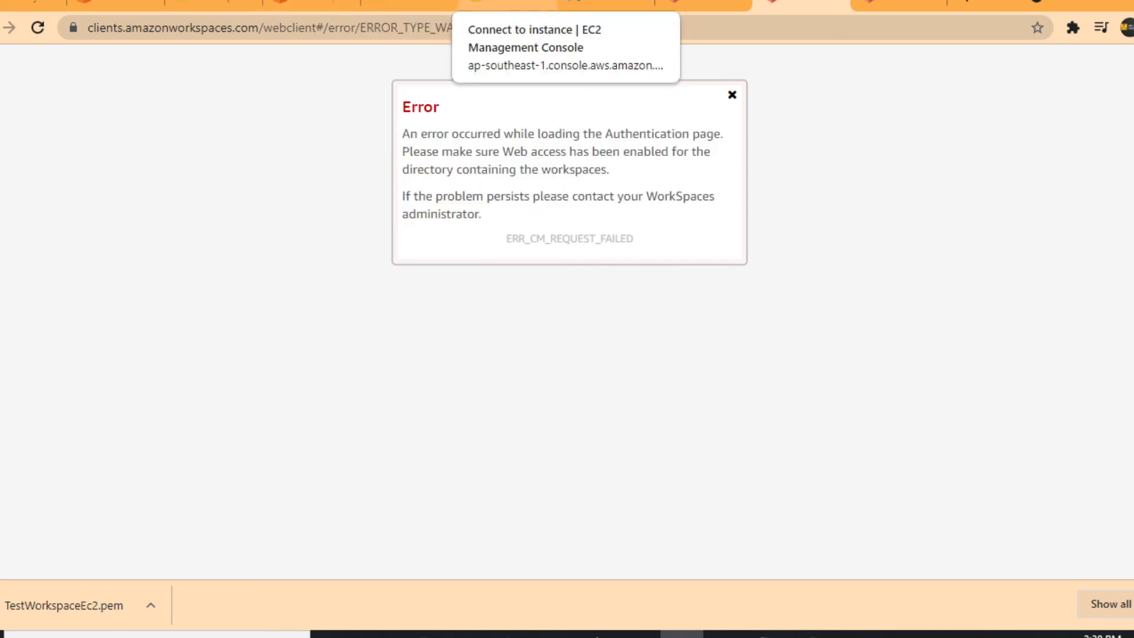
click(312, 5)
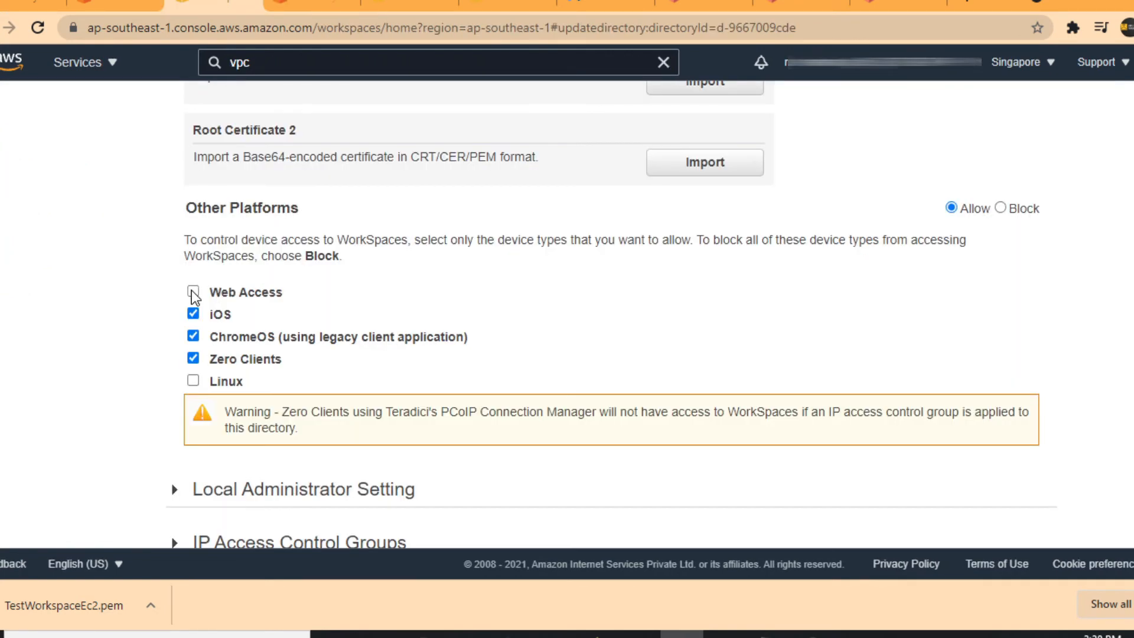
Step: Tick Web Access under Other Platforms and save with Update and Exit, confirming the success message
click(193, 290)
scroll(553, 373, down, 4)
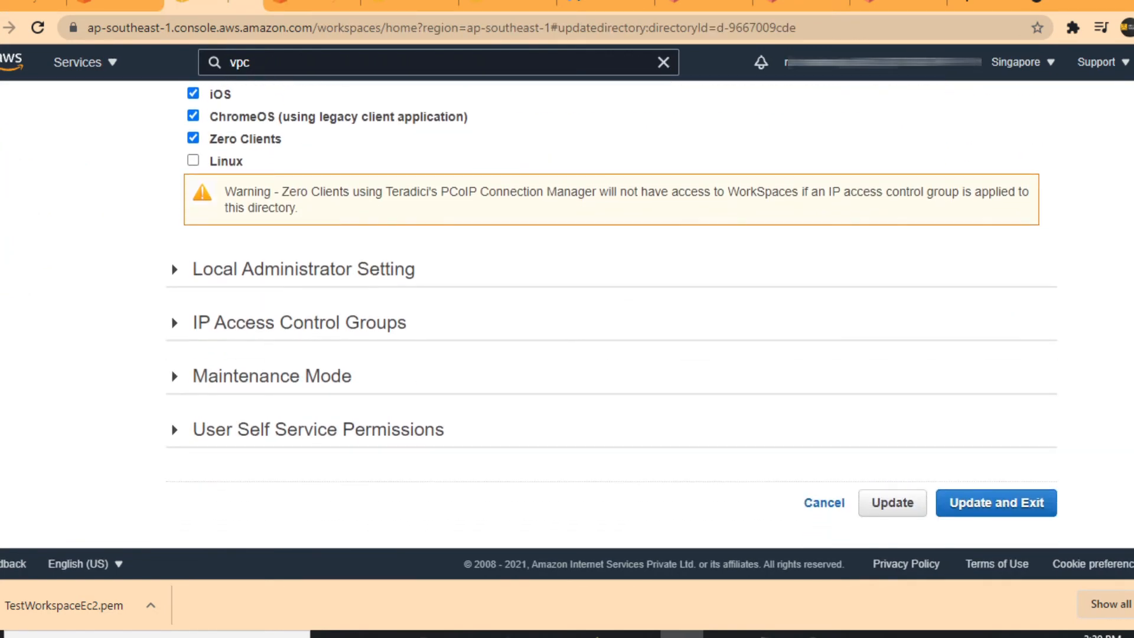
click(1032, 507)
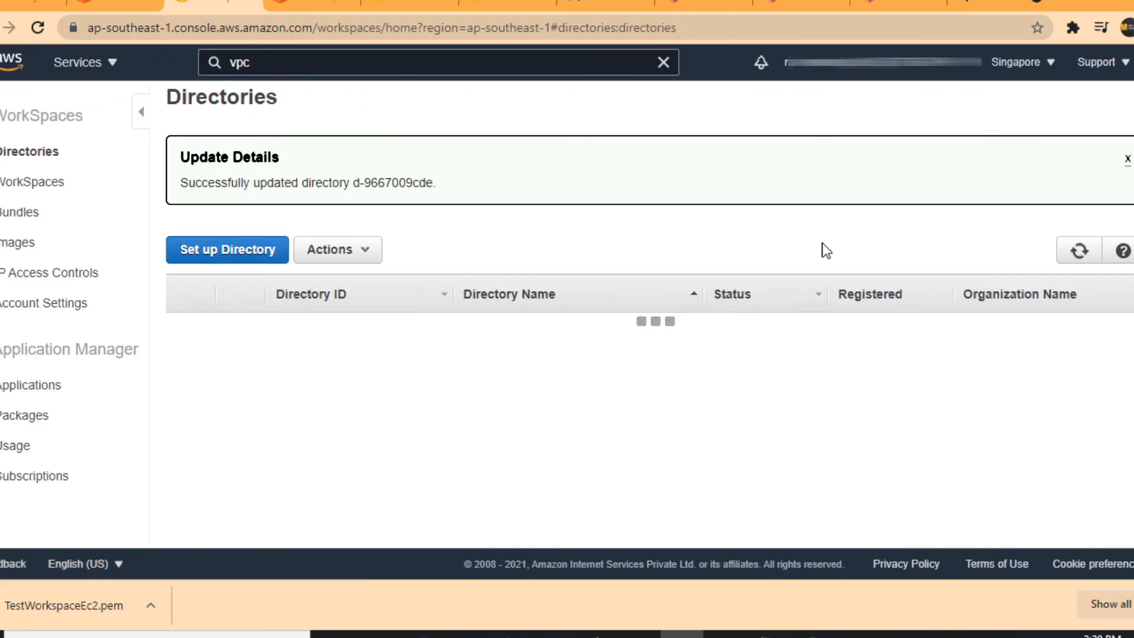
drag(262, 191, 383, 198)
click(383, 197)
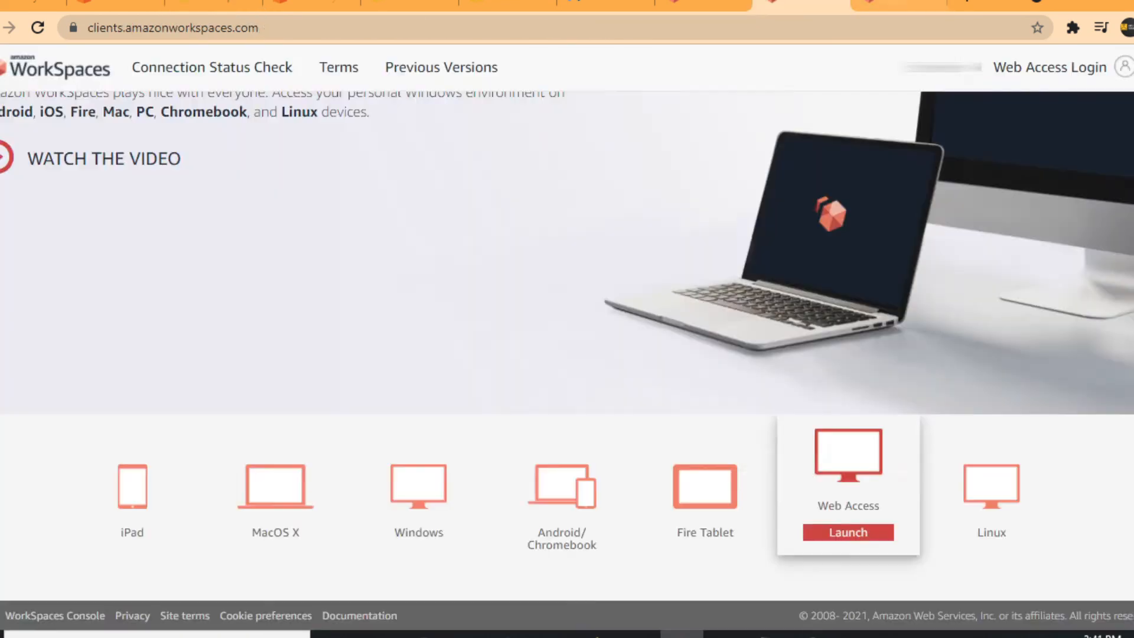
Step: Relaunch the Web Access client from the client download page
click(845, 458)
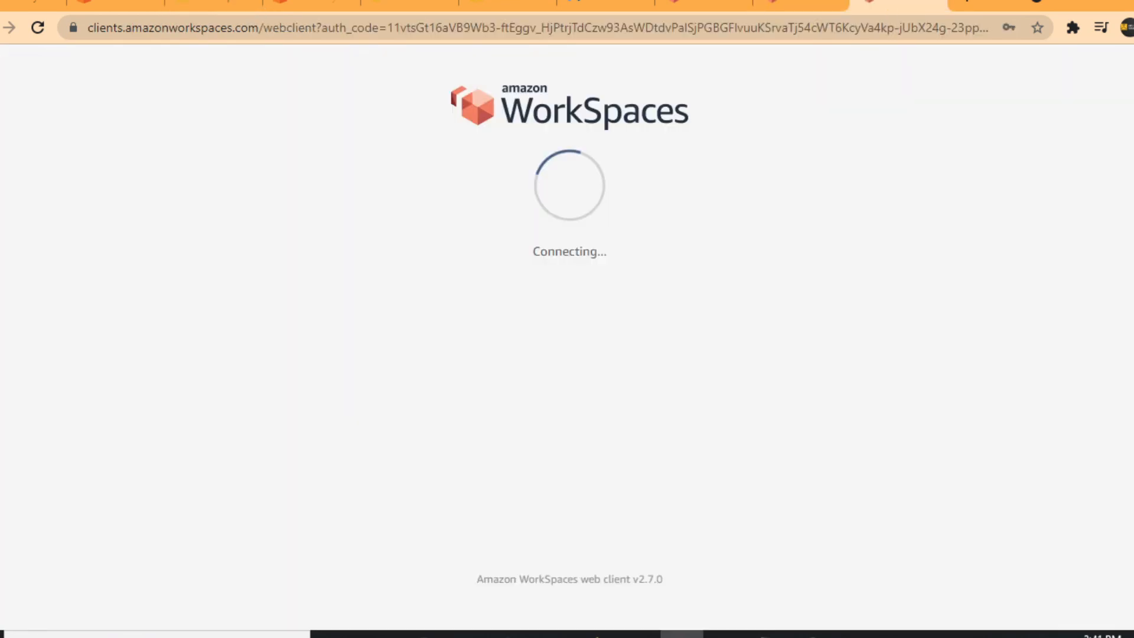
key(ctrl+shift+Tab)
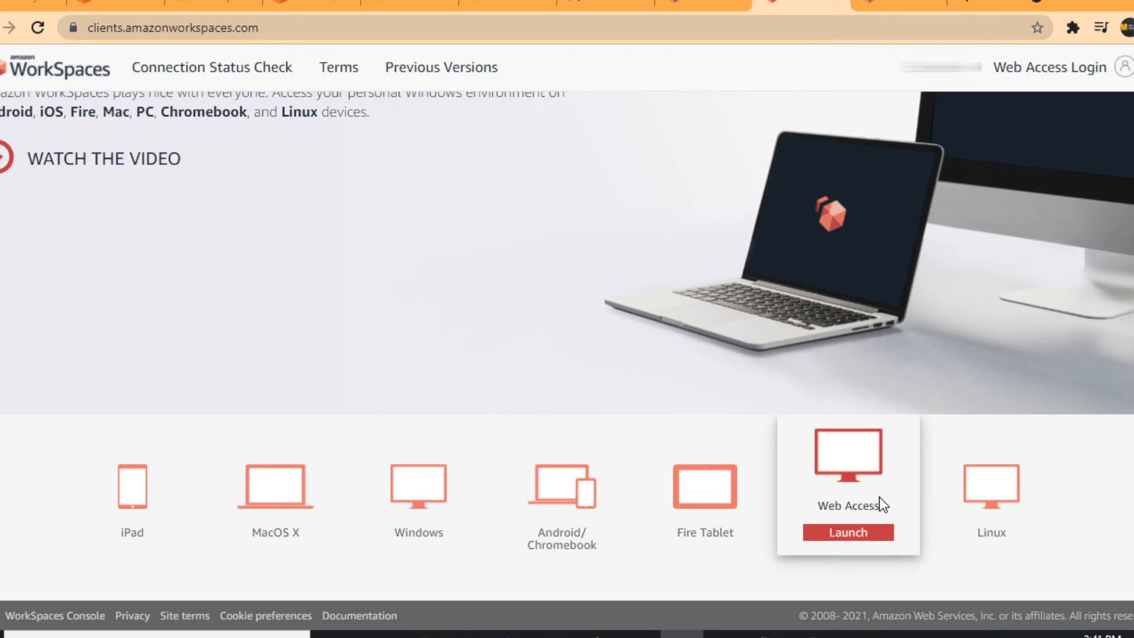
click(859, 533)
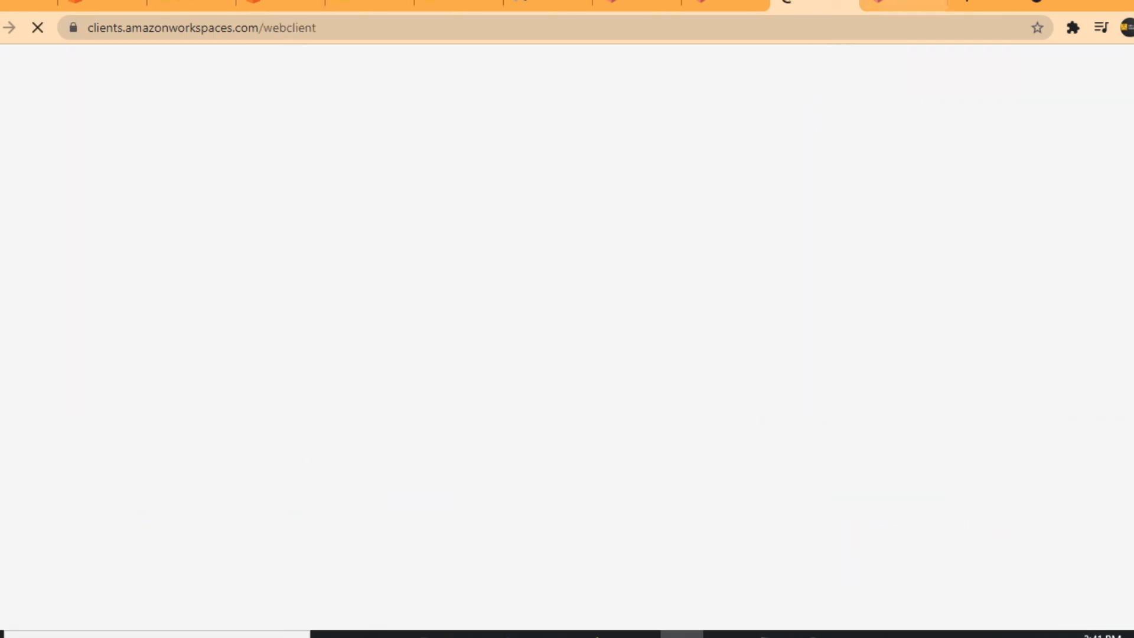
key(ctrl+shift+Tab)
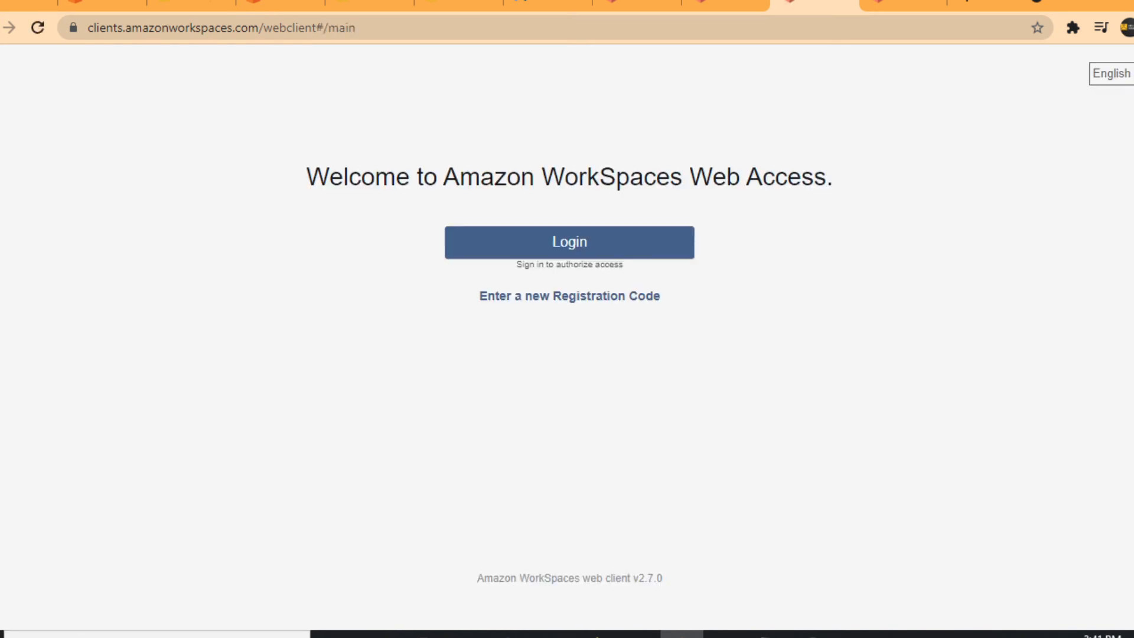
Step: Start the WorkSpaces login and sign in with the account password
click(579, 253)
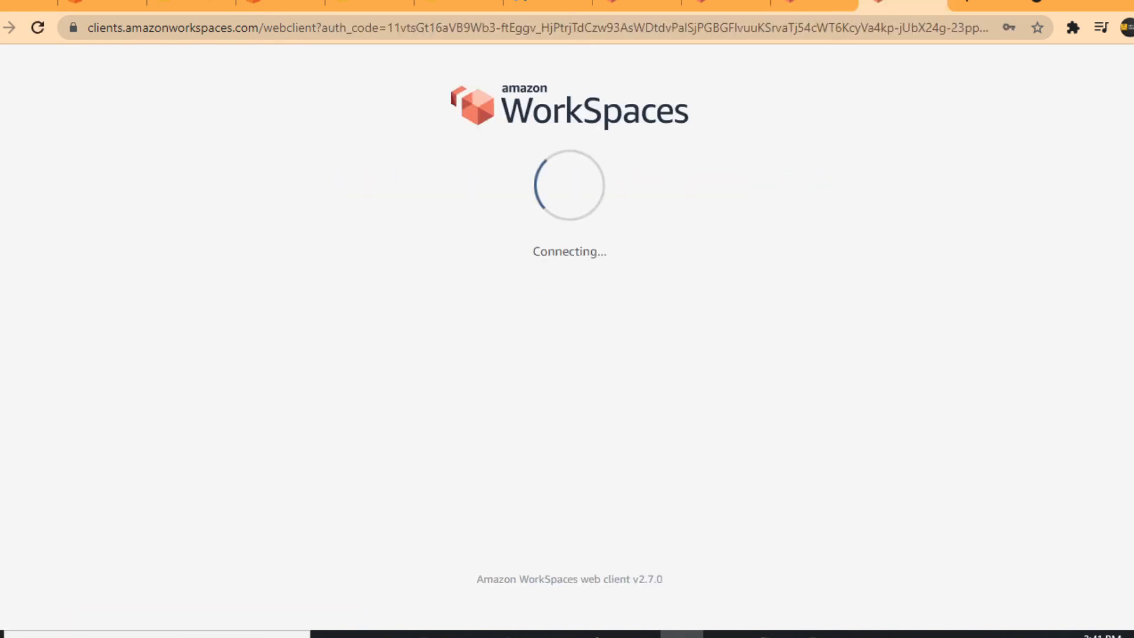
click(813, 5)
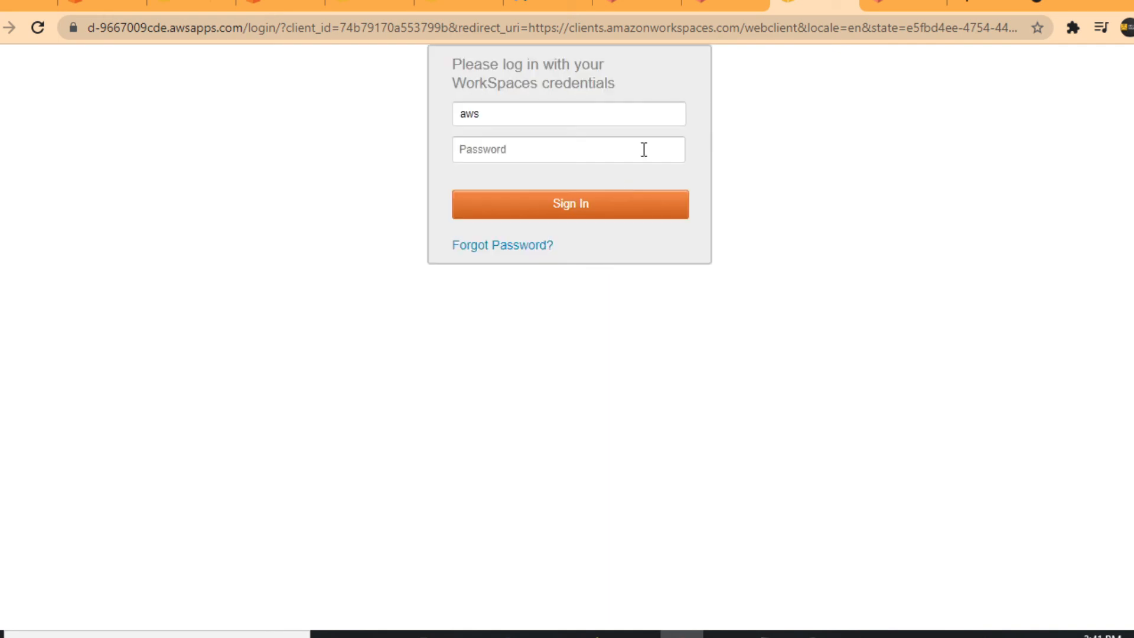
click(572, 156)
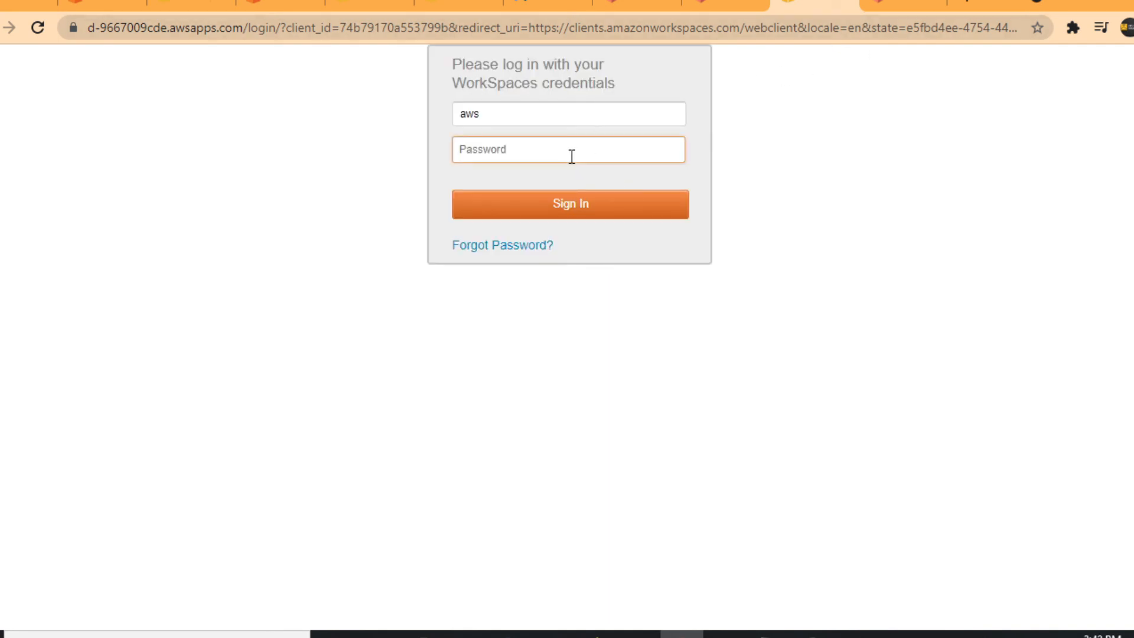
text(•••••••••••)
key(Return)
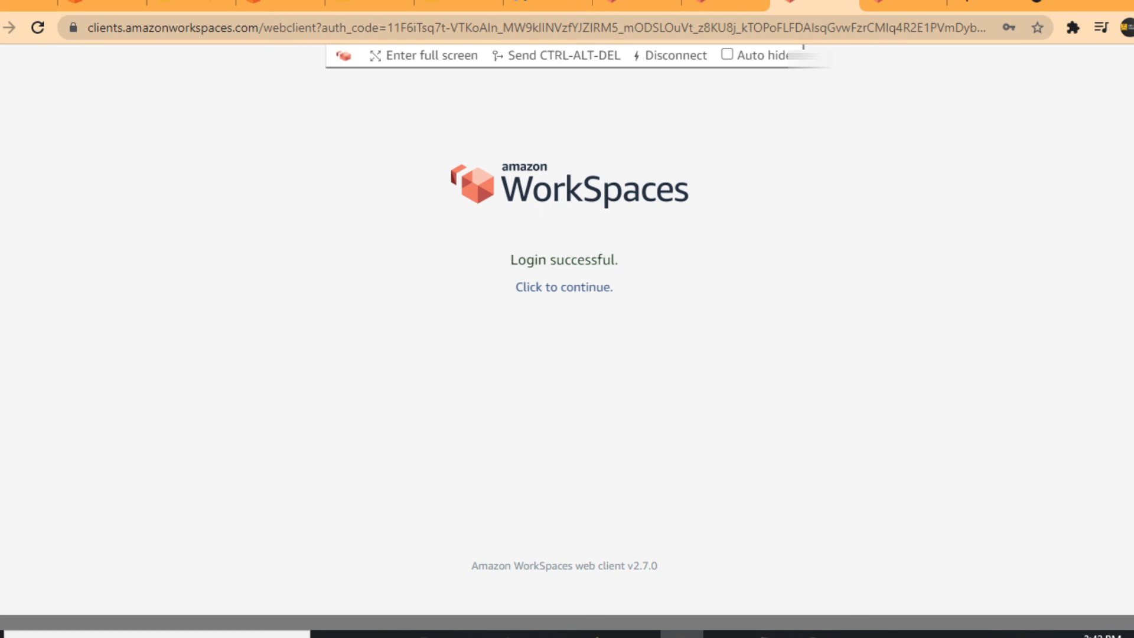
Step: Continue into the WorkSpace's Windows desktop, test full-screen mode, and select the desktop's Firefox icon
click(577, 288)
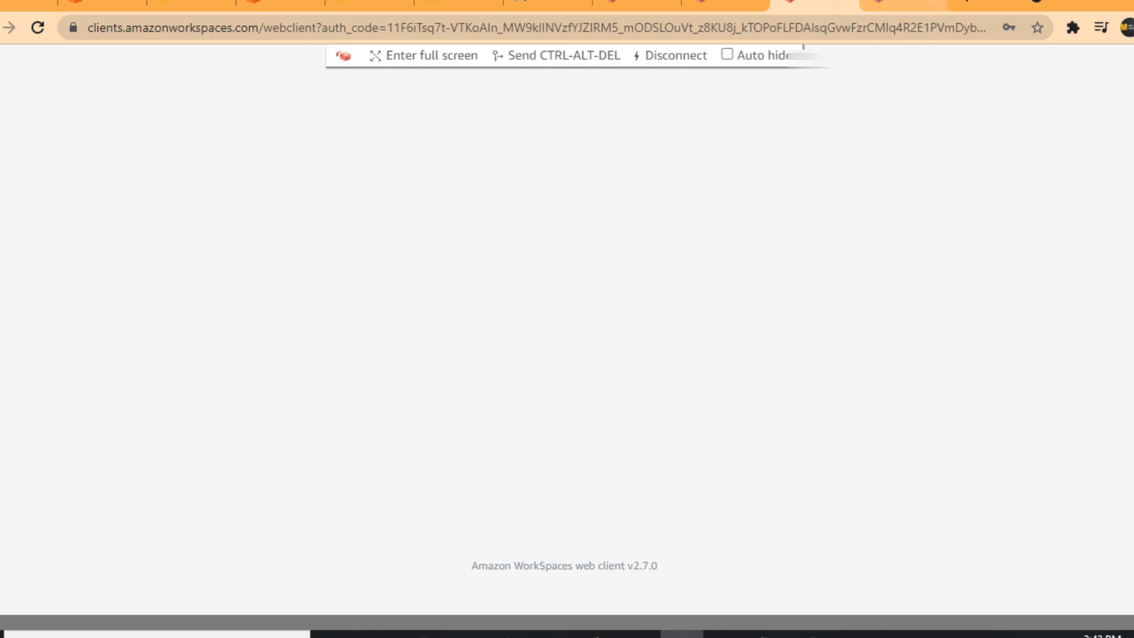
click(936, 3)
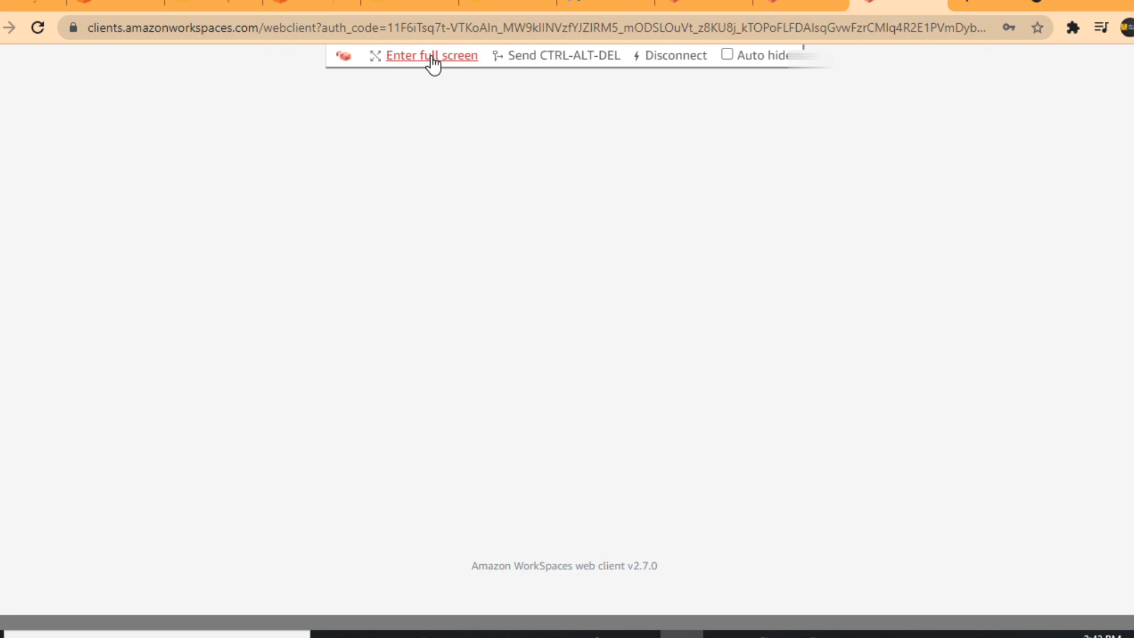
click(432, 57)
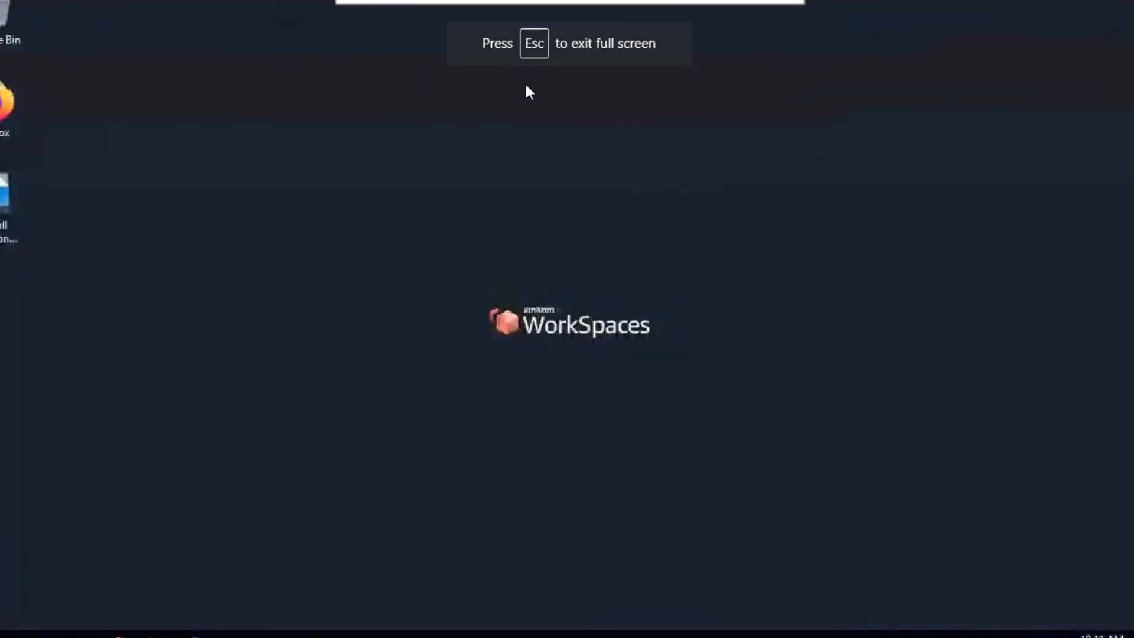
mouse_move(435, 3)
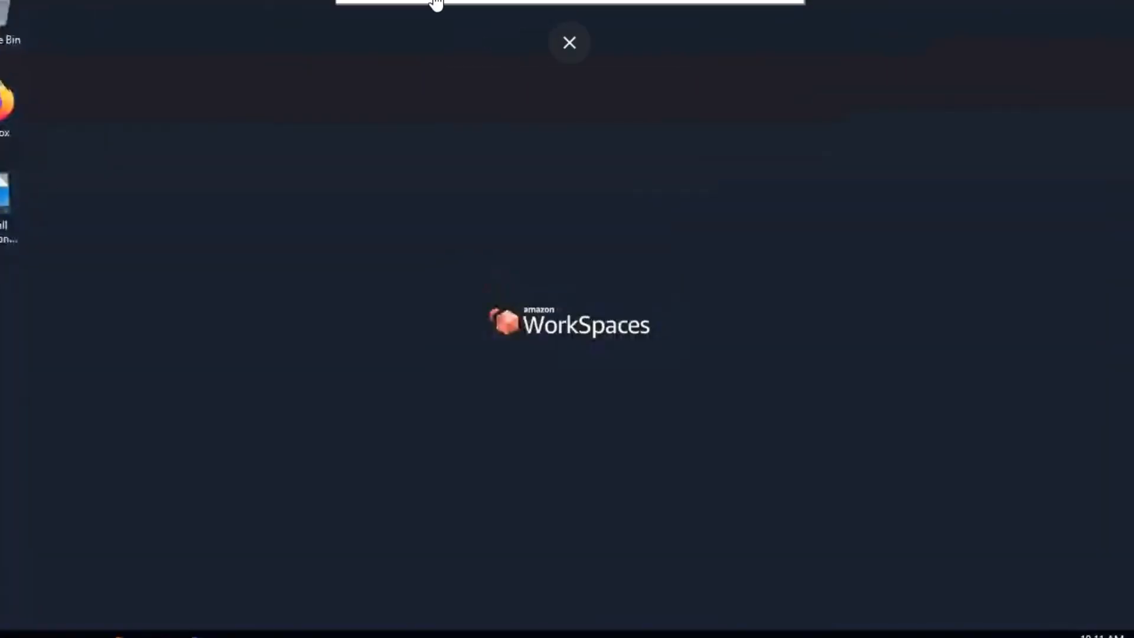
key(Escape)
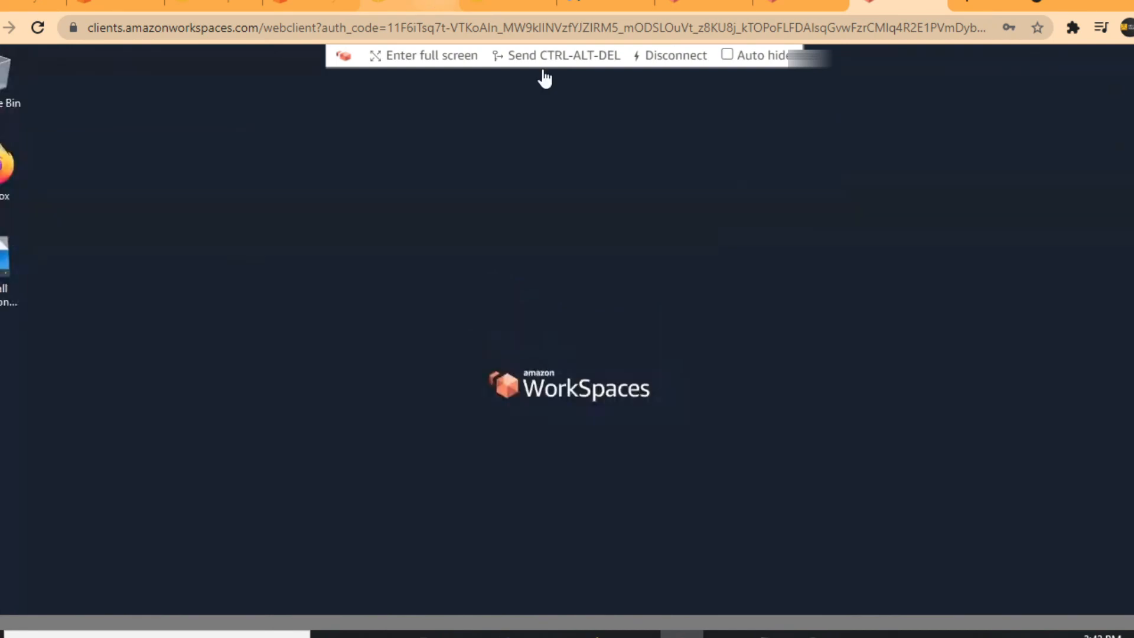
click(435, 59)
click(457, 9)
click(425, 56)
click(450, 3)
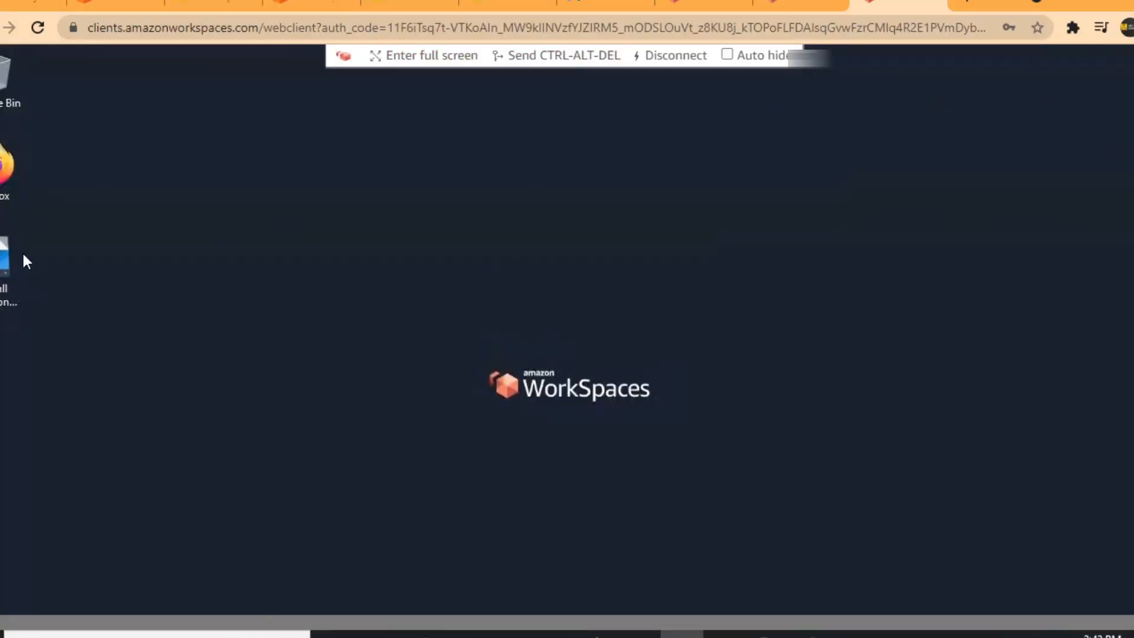
click(5, 177)
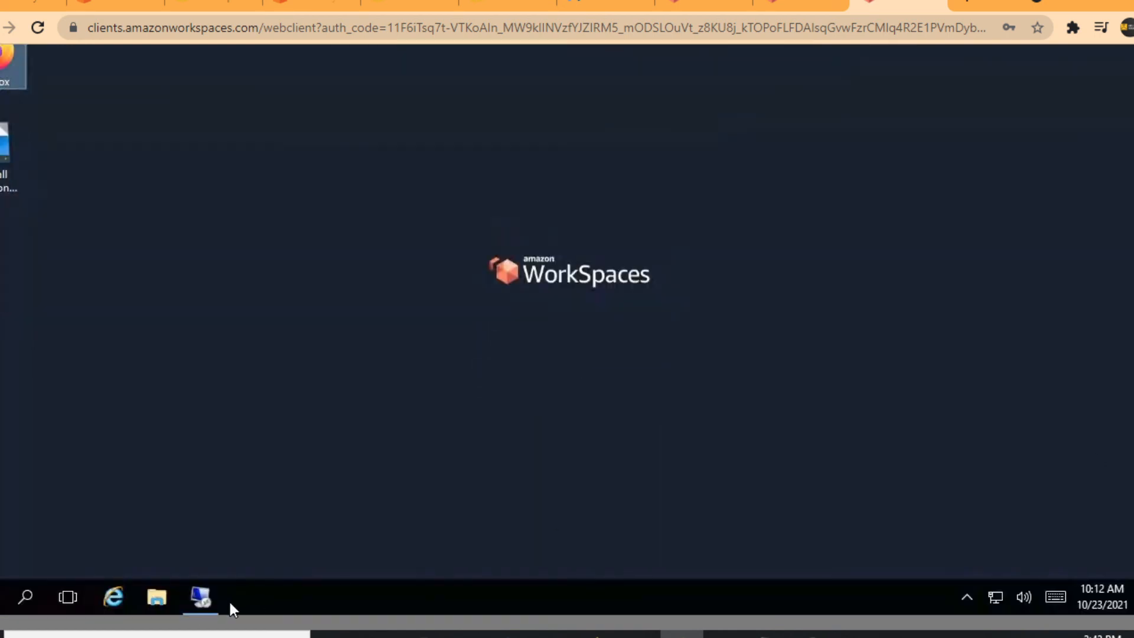
Step: Restore the Remote Desktop session to 172.16.0.203, open Server Manager, then close the web client
click(201, 607)
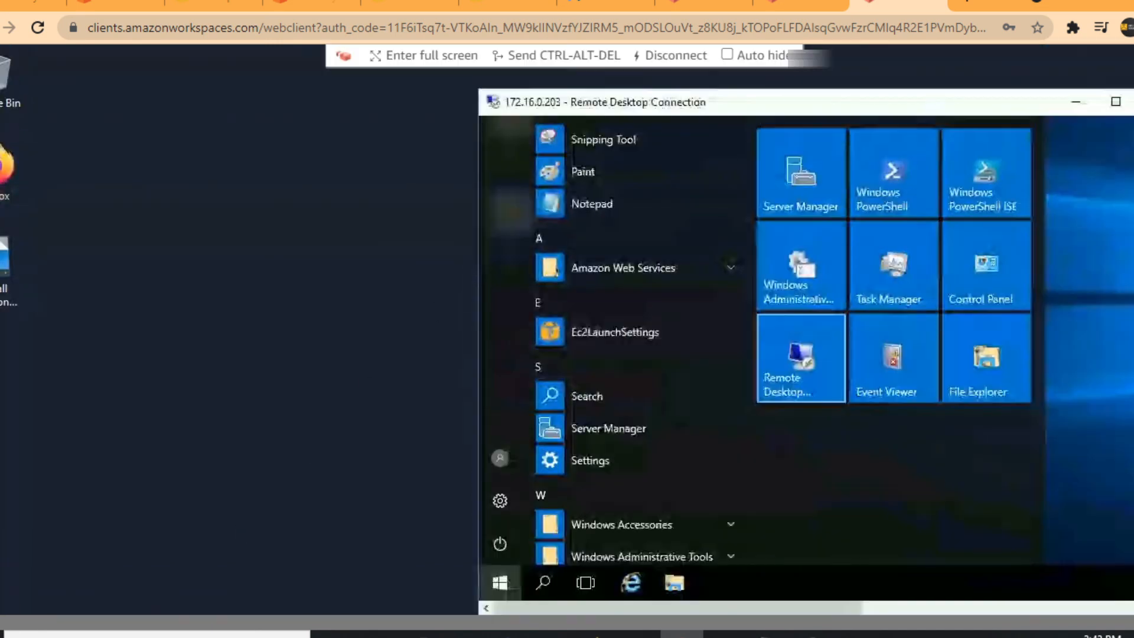
click(778, 193)
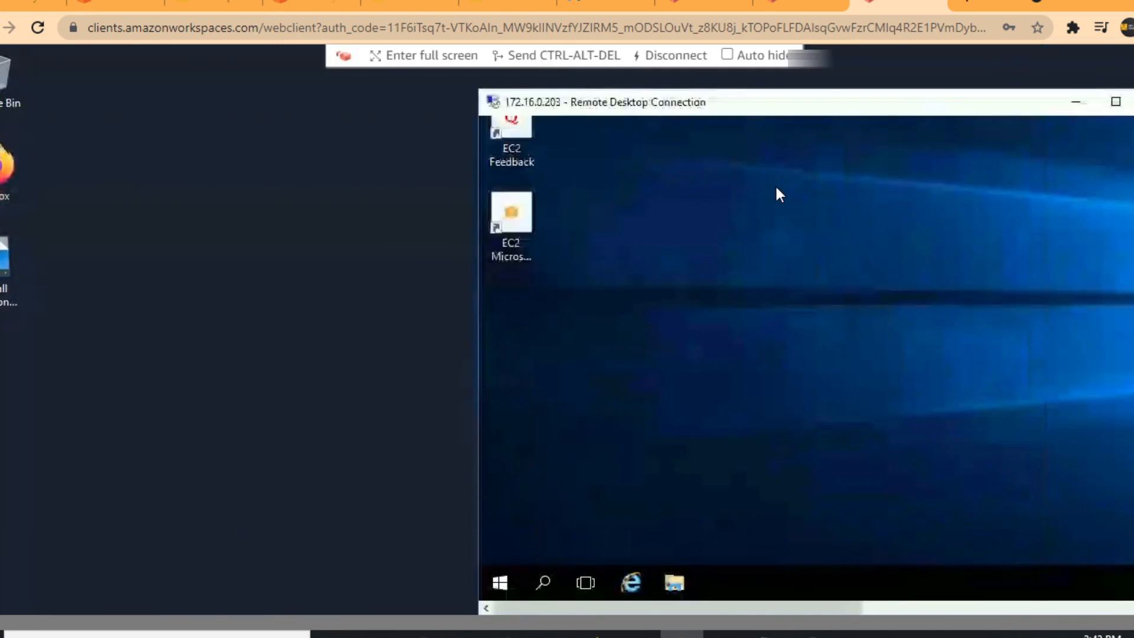
click(501, 583)
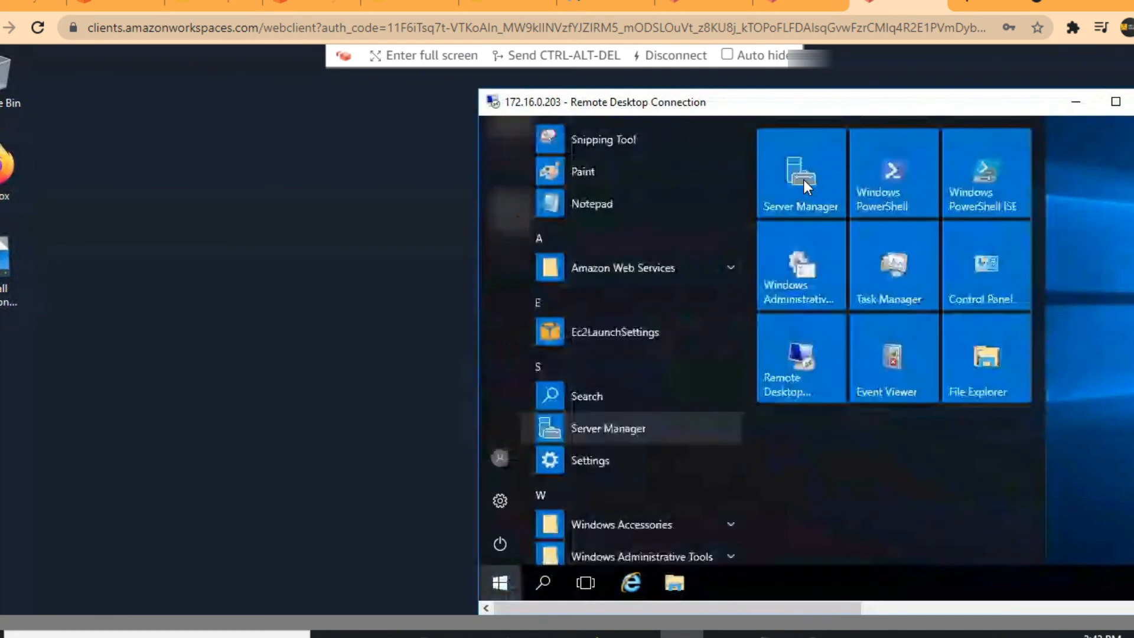
click(792, 174)
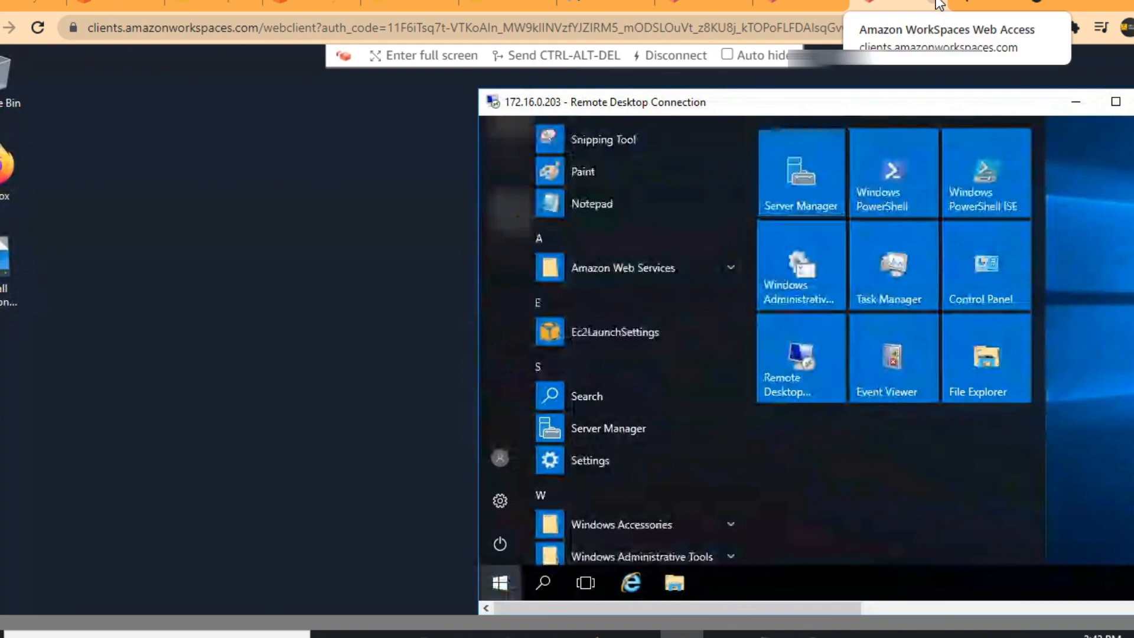
click(939, 5)
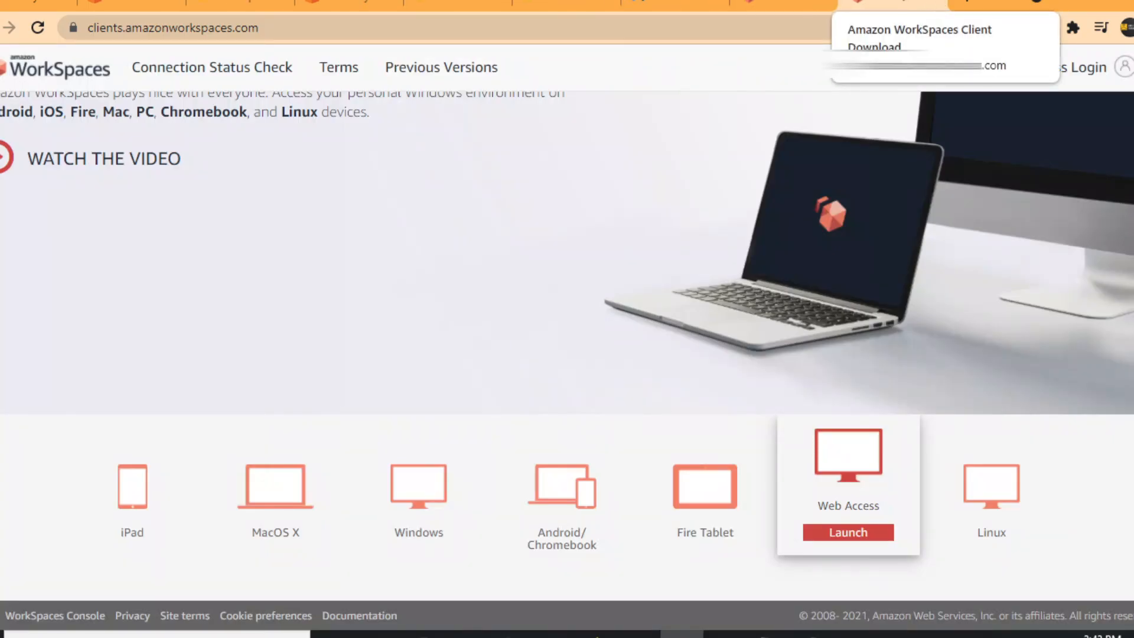